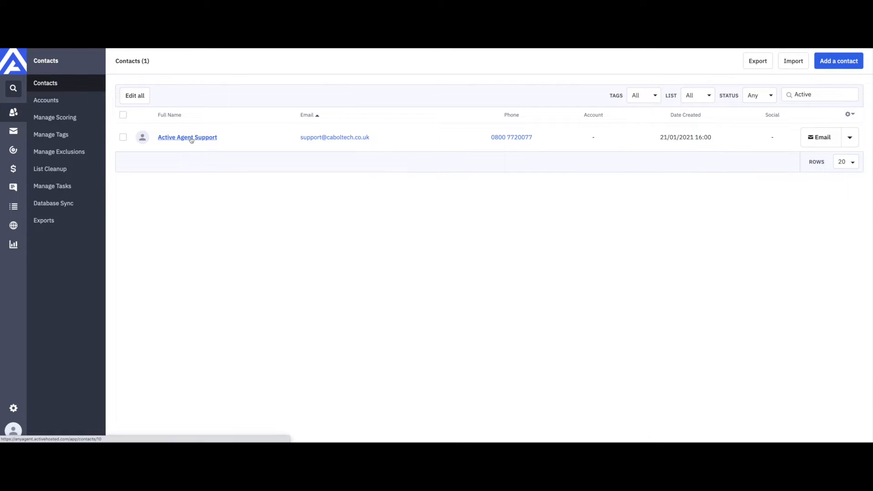
# Open the Active Agent Support contact, check its tasks and notes, and open the saved note's details
pyautogui.click(191, 139)
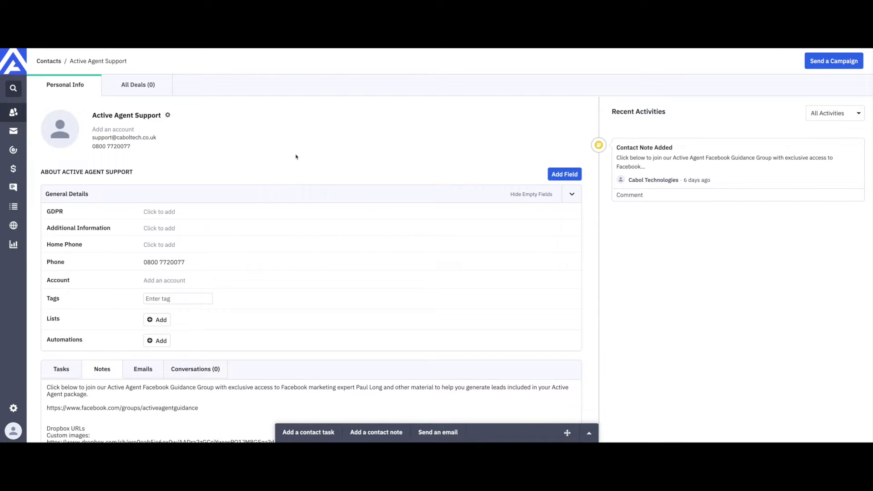
pyautogui.scroll(-4, 297, 157)
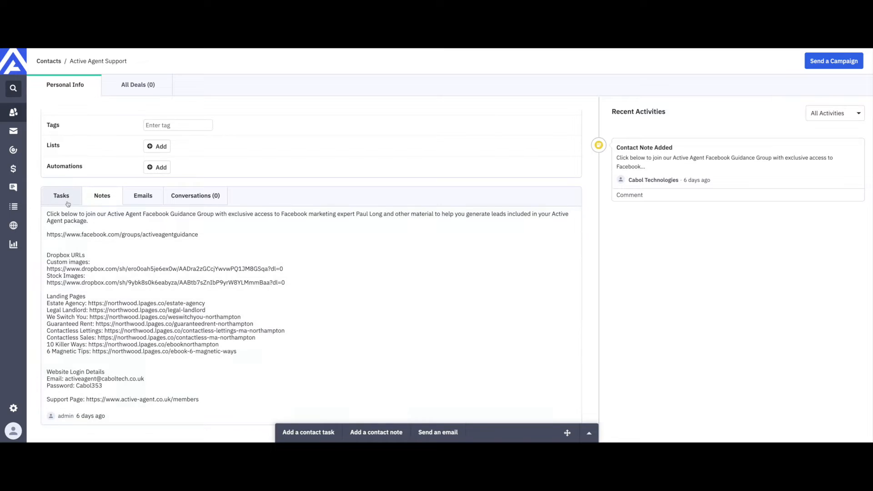
pyautogui.click(63, 196)
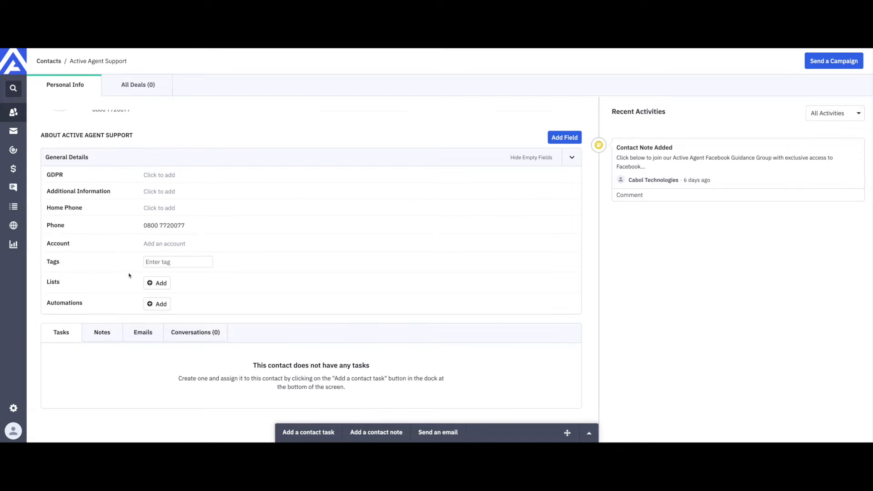
pyautogui.click(109, 337)
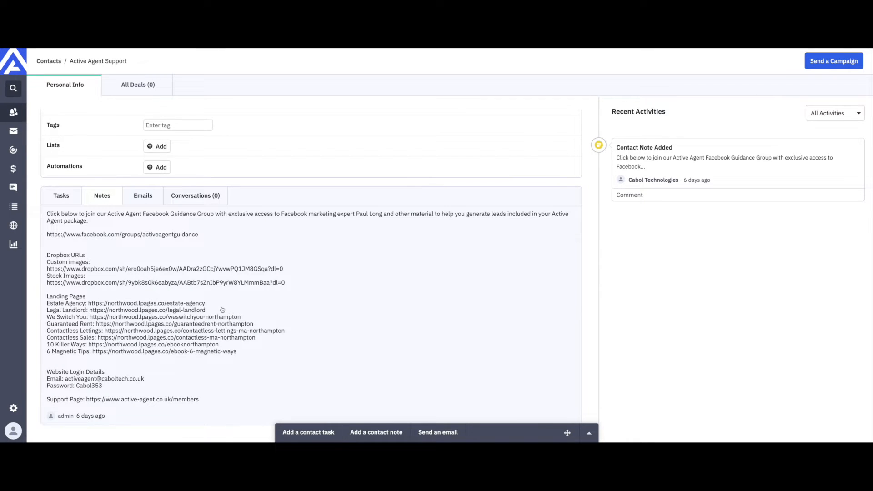
pyautogui.click(195, 295)
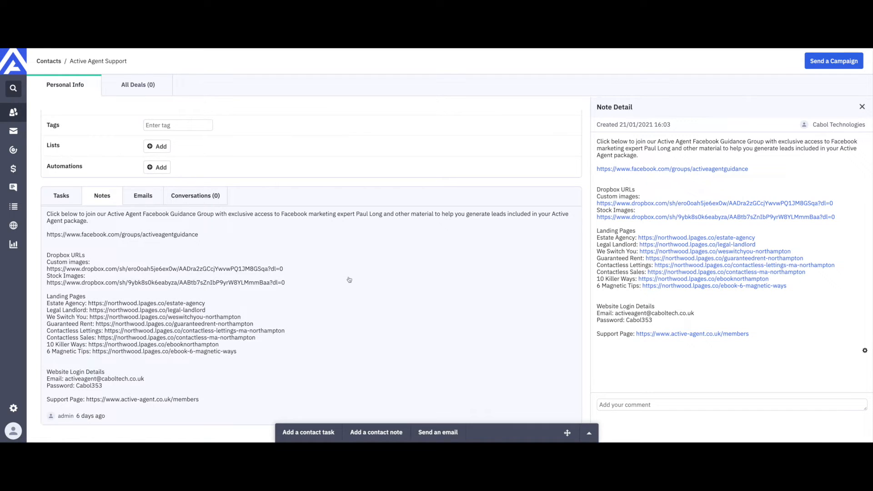
# Send the contact an email with subject "efwfgg" and body "wggwggwgw", and show the contact's emails
pyautogui.click(437, 433)
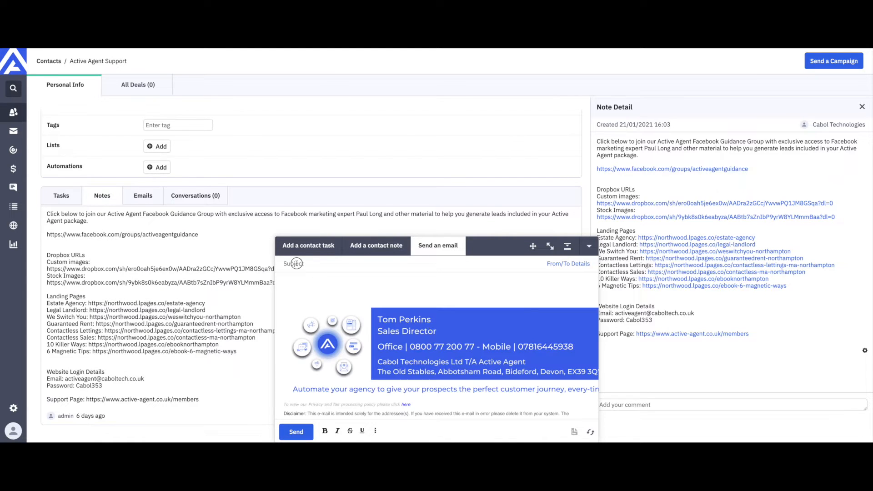
pyautogui.write('efwfggwggwggwgw')
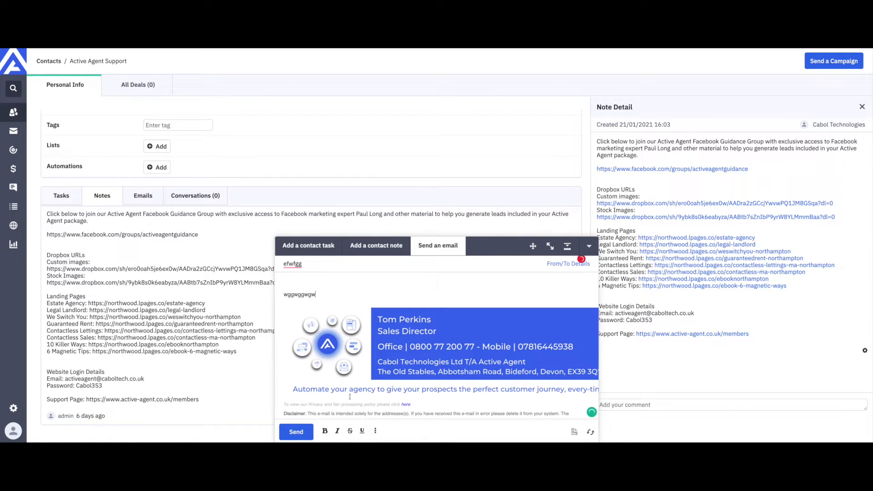
pyautogui.click(296, 432)
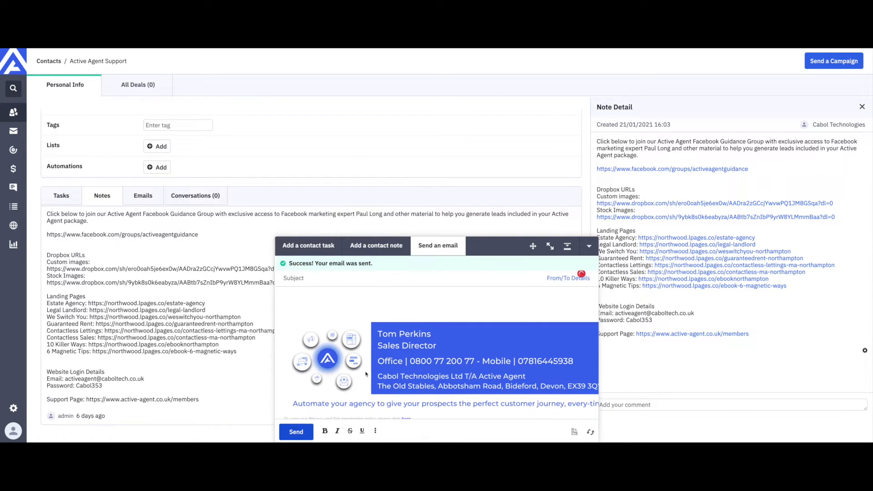
pyautogui.click(589, 246)
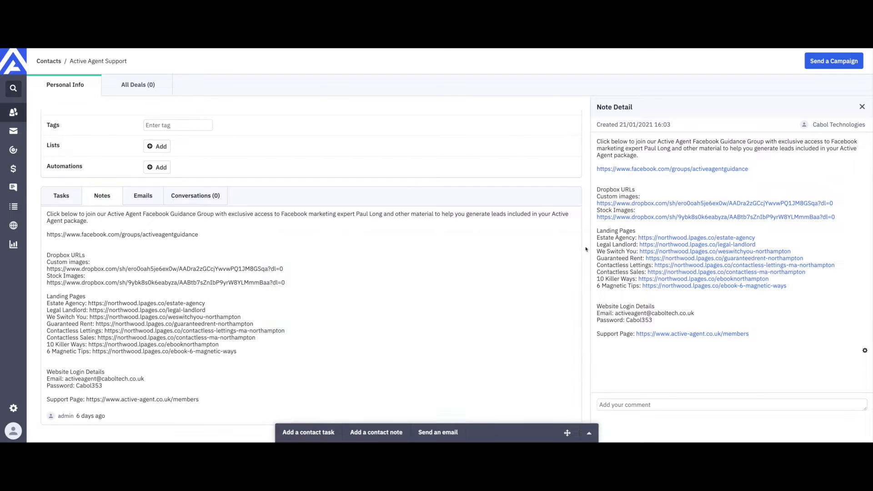
pyautogui.click(142, 196)
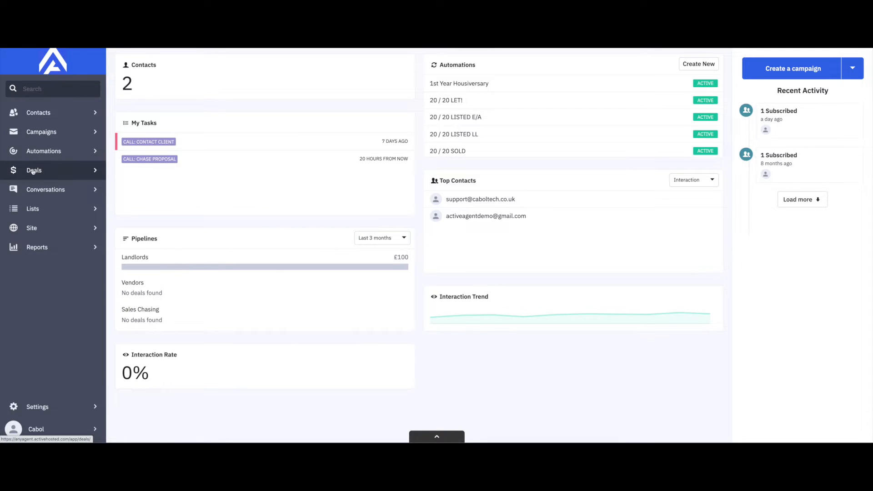
# Open the deals board and look through the stages of the Landlords pipeline
pyautogui.click(32, 171)
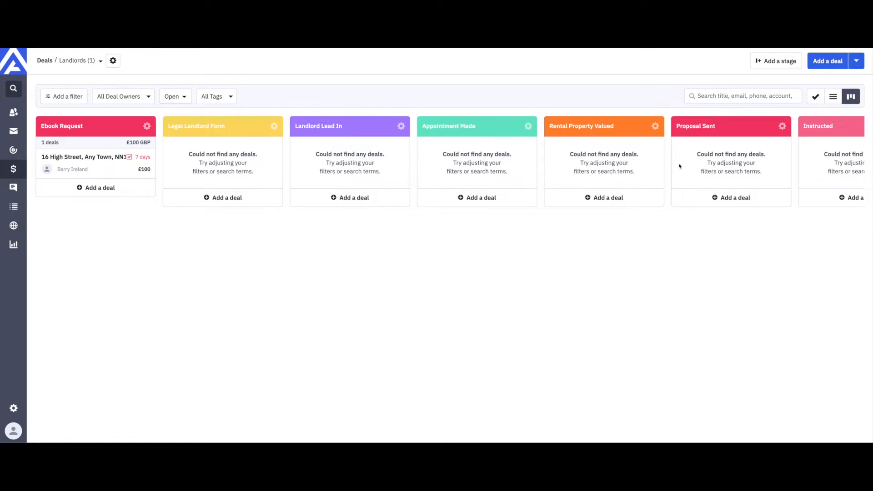
pyautogui.hscroll(10, 828, 128)
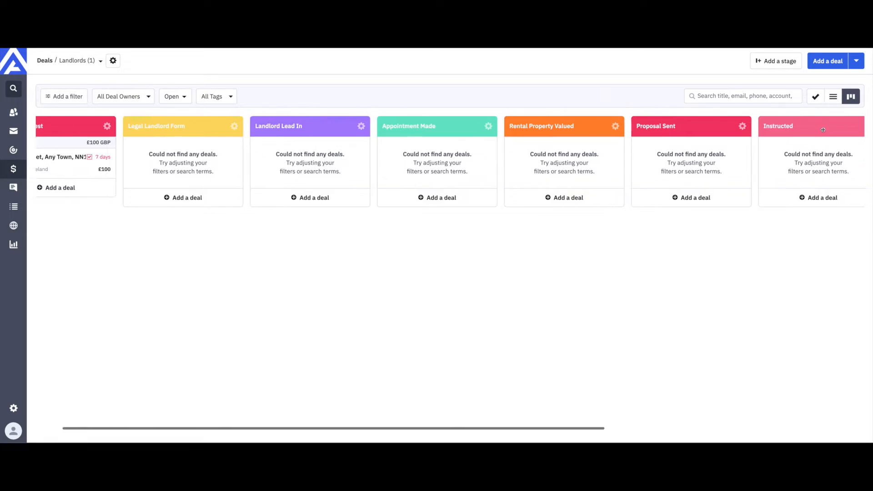
pyautogui.hscroll(-10, 745, 130)
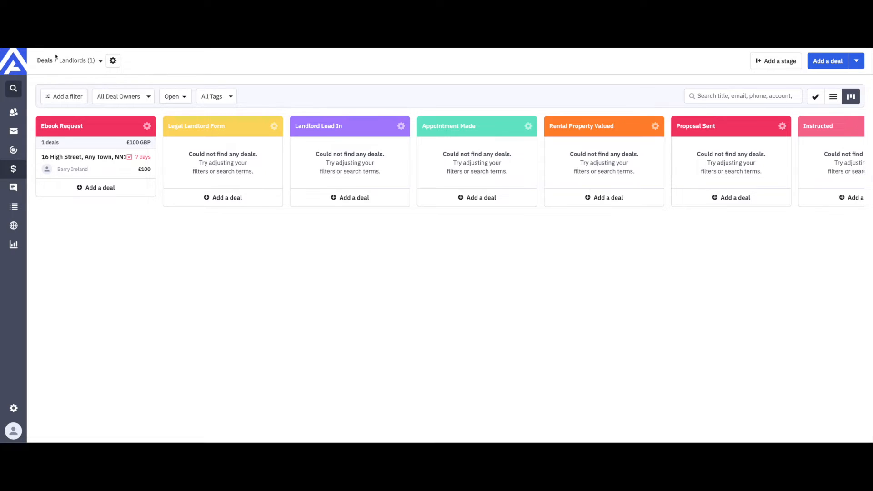
# Switch the deals board to the Sales Chasing pipeline and look through its stages up to COMPLETED
pyautogui.click(100, 62)
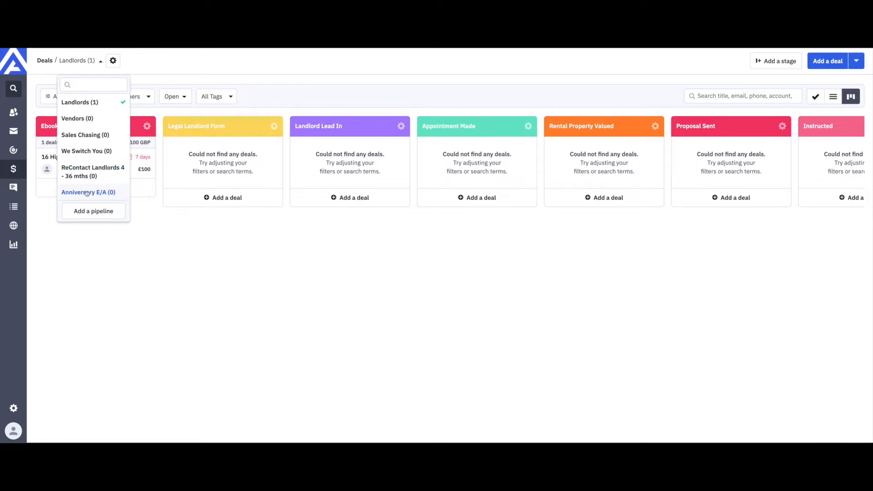
pyautogui.click(76, 135)
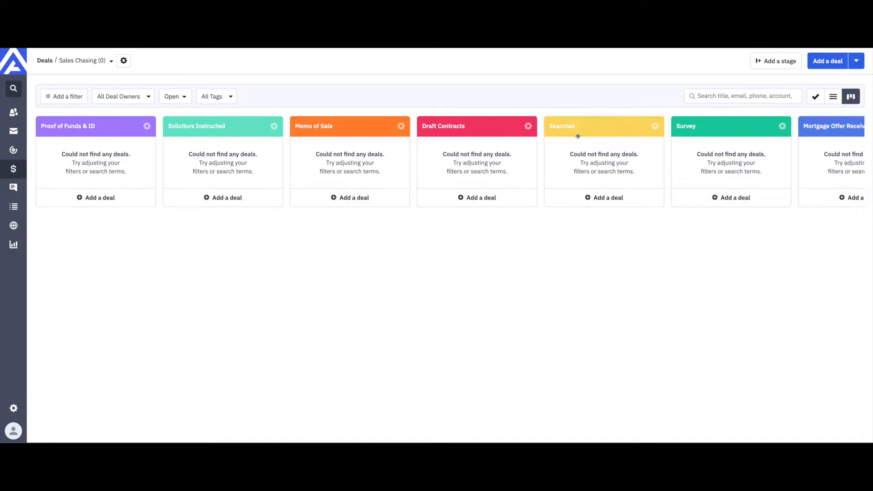
pyautogui.hscroll(10, 585, 145)
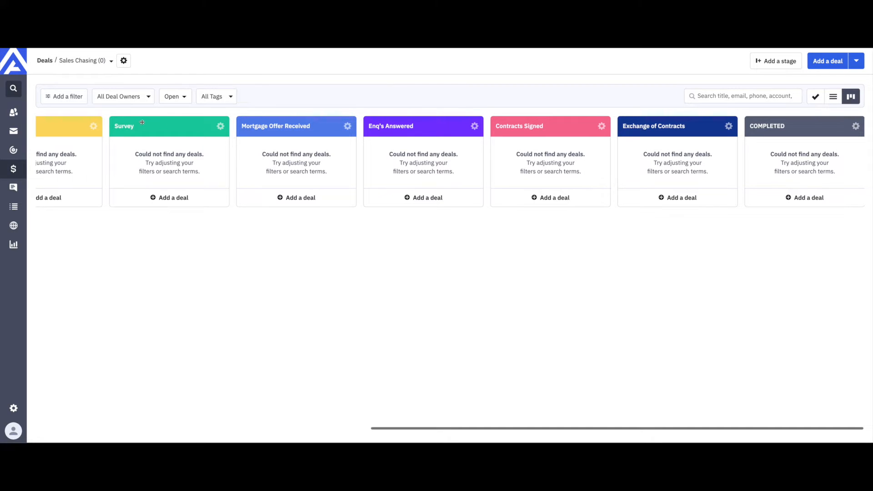
# Return to the Landlords pipeline and move its deal from the Ebook Request stage to Appointment Made
pyautogui.click(110, 61)
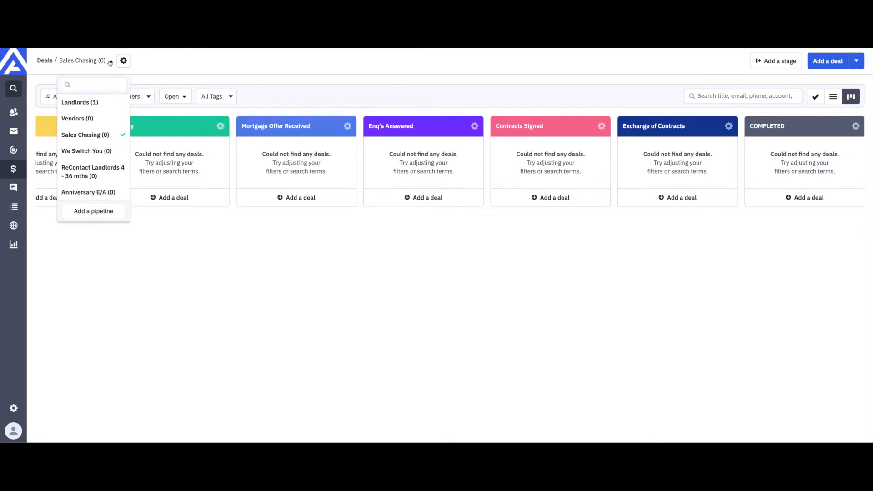
pyautogui.click(85, 103)
pyautogui.hscroll(-8, 111, 126)
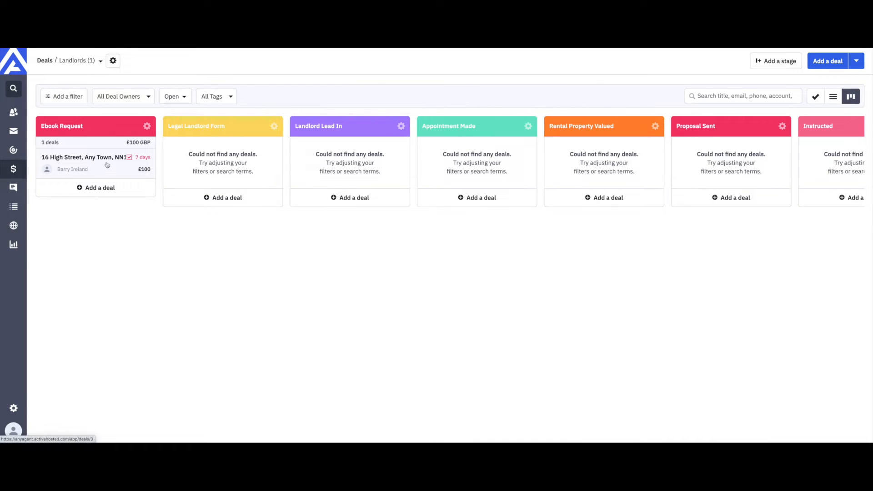
pyautogui.moveTo(82, 163); pyautogui.dragTo(466, 159)
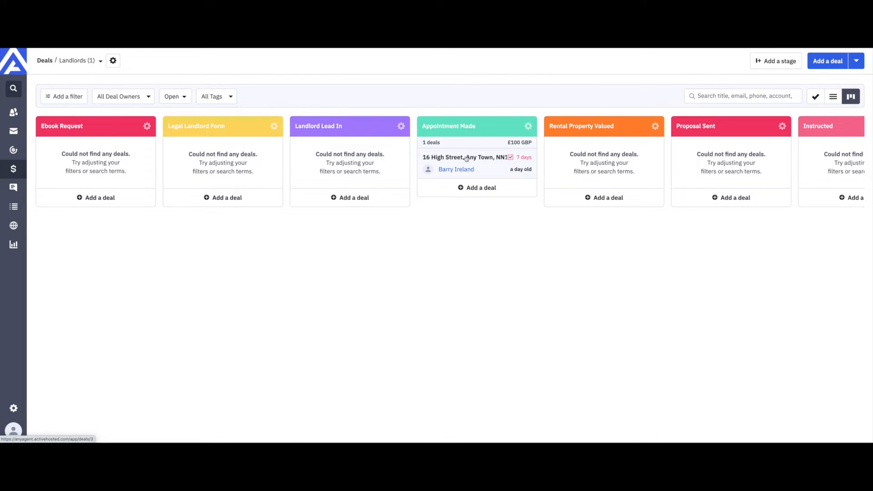
# Open the deal in Appointment Made and review its pipeline and stage options, keeping Landlords and Appointment Made
pyautogui.click(465, 158)
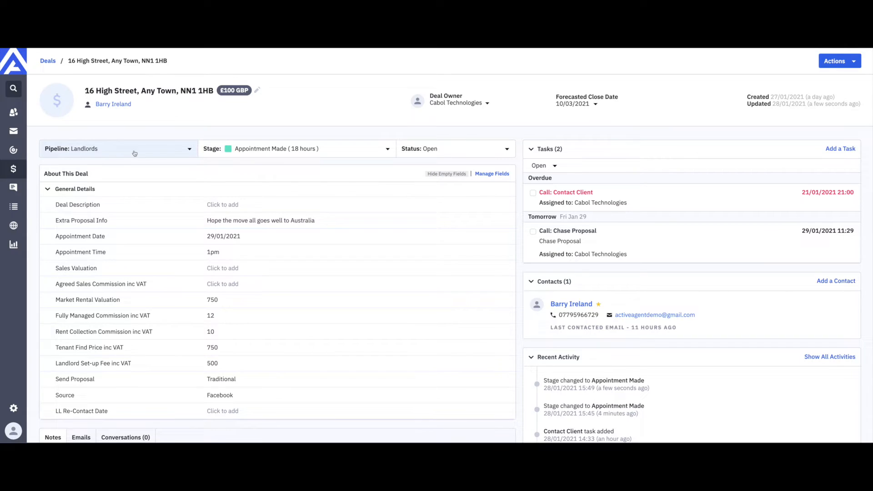
pyautogui.click(186, 151)
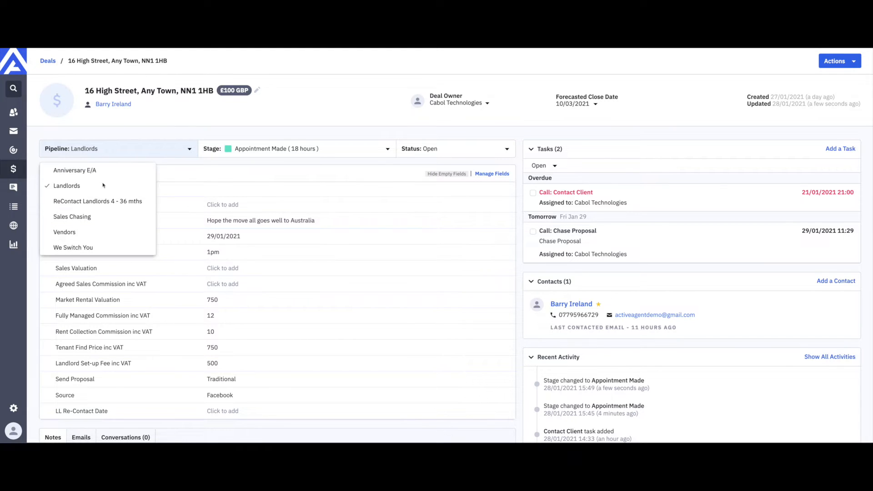
pyautogui.click(75, 189)
pyautogui.click(351, 149)
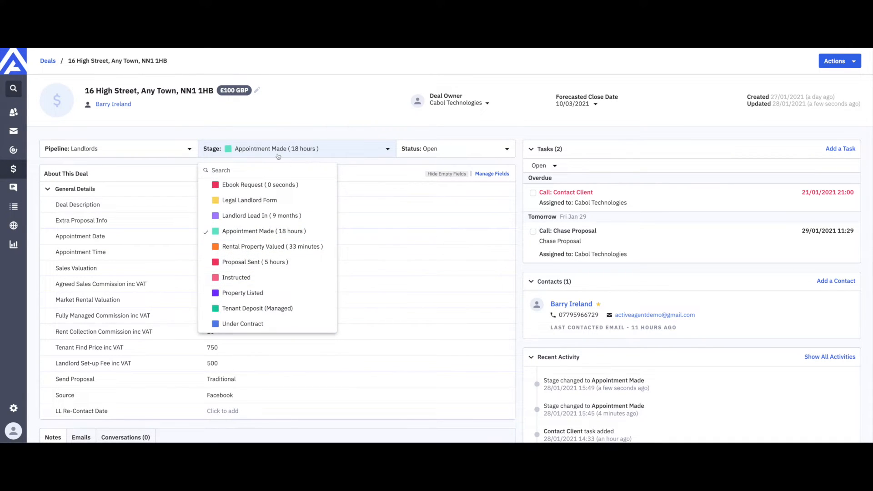
pyautogui.click(296, 149)
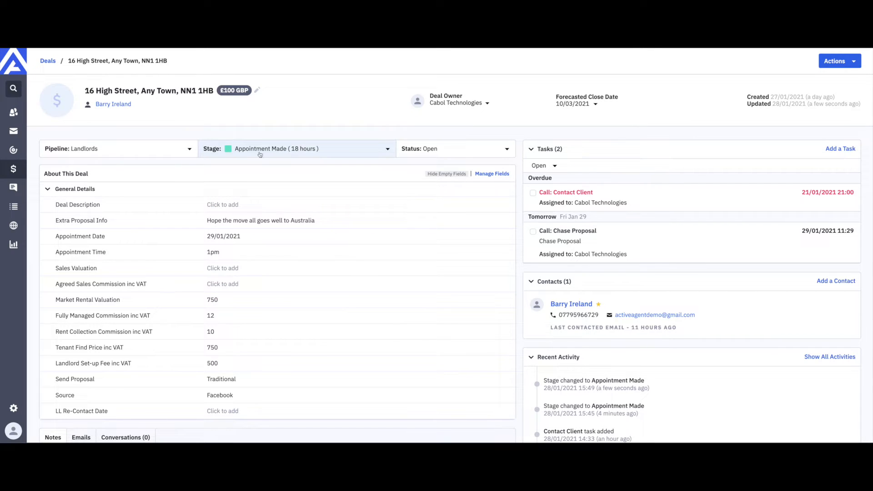
# Return to the Landlords deals board and check the deal owner filter, keeping it on All Deal Owners
pyautogui.click(13, 171)
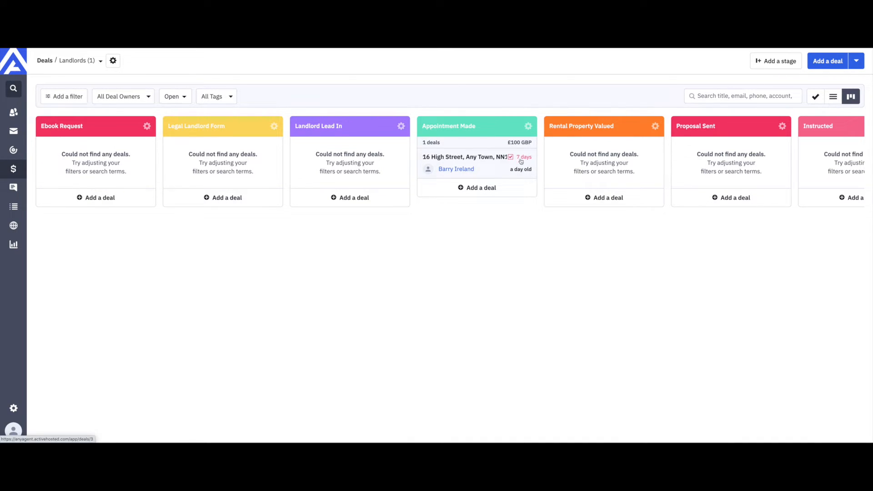
pyautogui.click(147, 96)
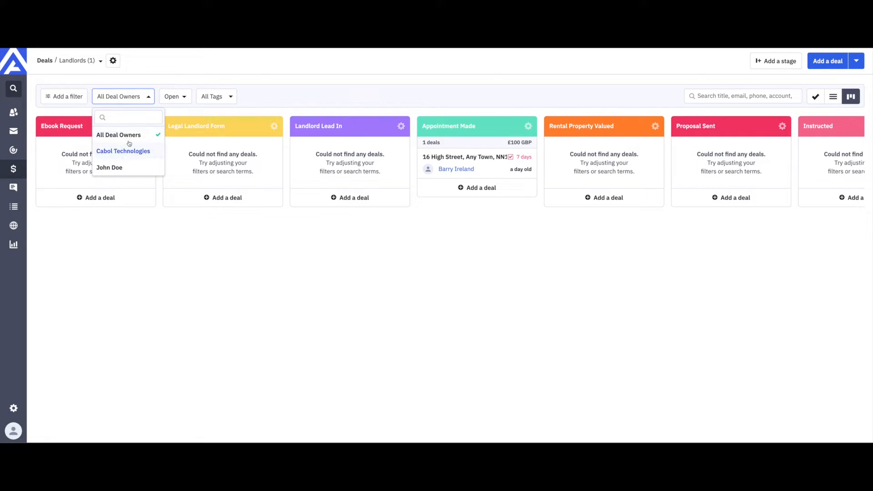
pyautogui.click(130, 136)
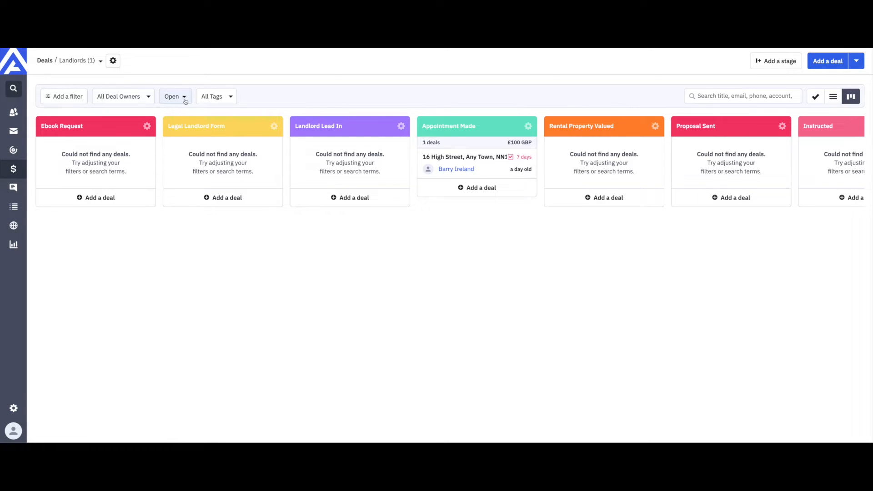
# View the Landlords deals grouped by next action, view them as a list, and return to the stage board
pyautogui.click(816, 97)
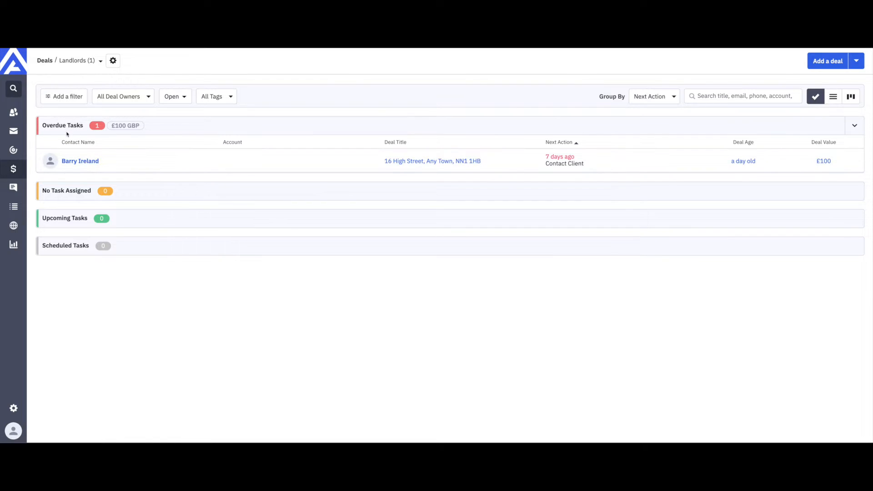
pyautogui.click(836, 99)
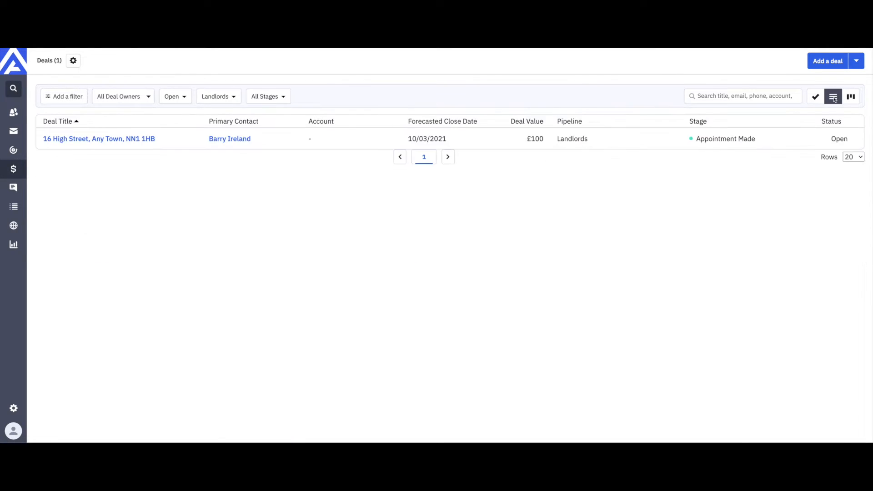
pyautogui.click(850, 97)
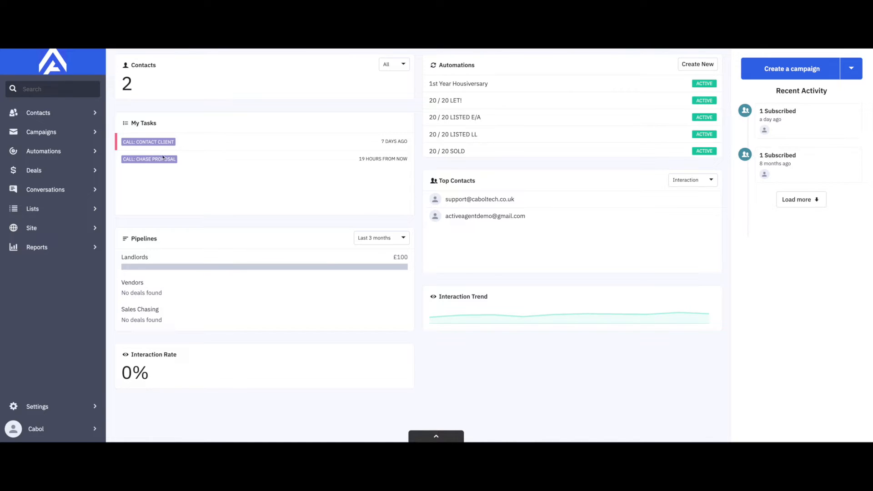
# Open the Landlords deal in the Appointment Made stage from the deals board and start a new task for it
pyautogui.click(34, 170)
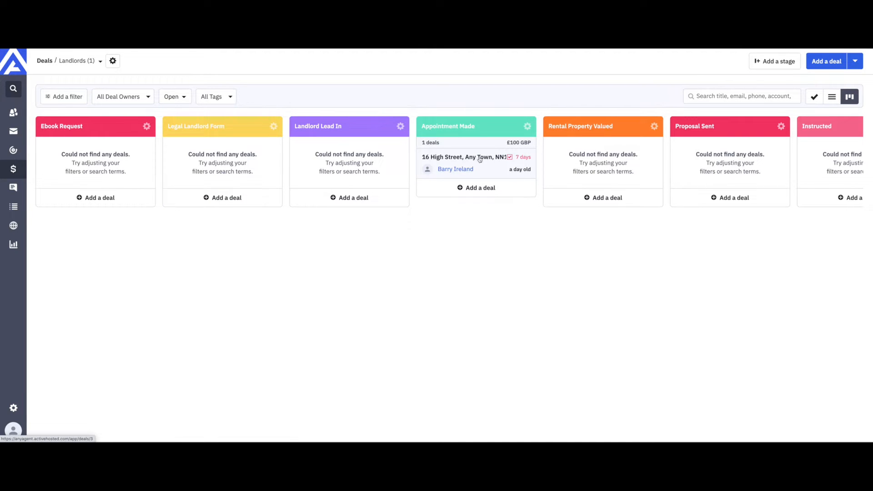
pyautogui.click(515, 158)
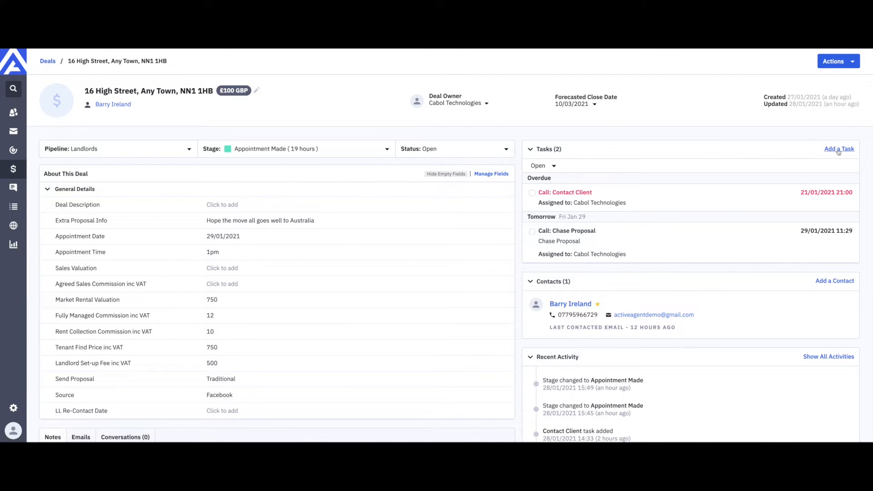
pyautogui.click(839, 150)
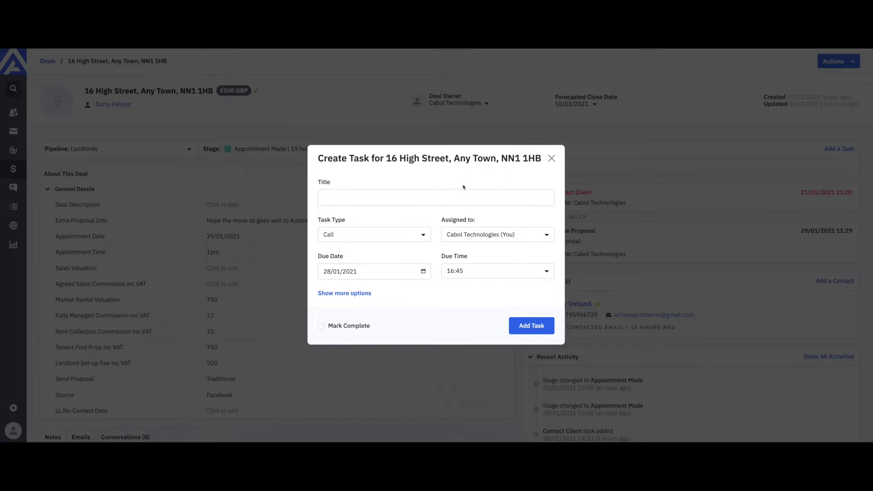
# Title the deal's new task "Chase Client", keep its type as Call and assign it to Cabol Technologies
pyautogui.click(367, 197)
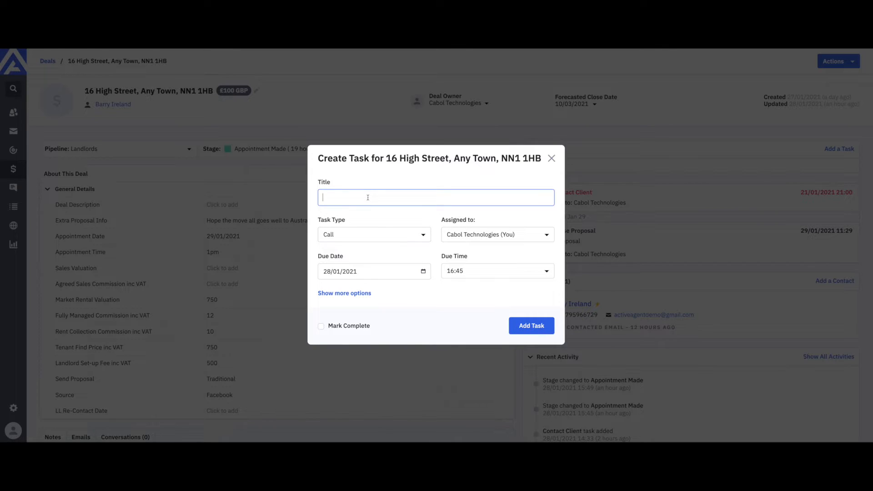
pyautogui.write('Chase Client')
pyautogui.click(393, 238)
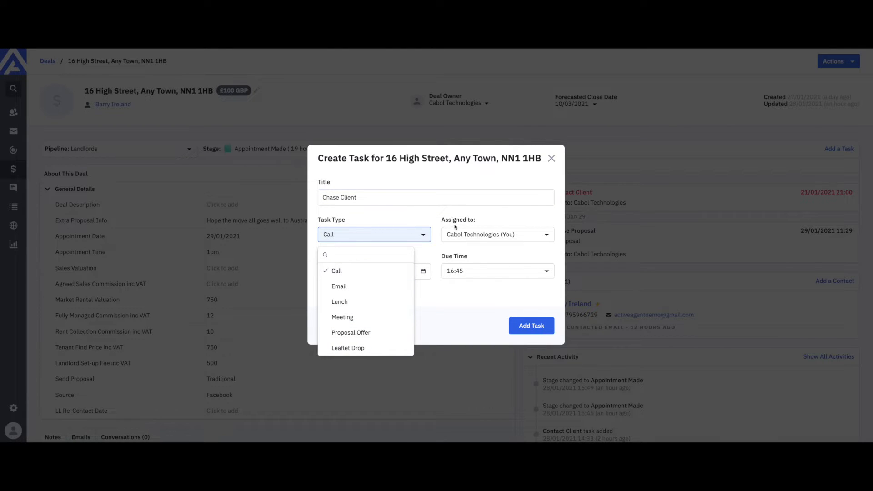
pyautogui.click(514, 235)
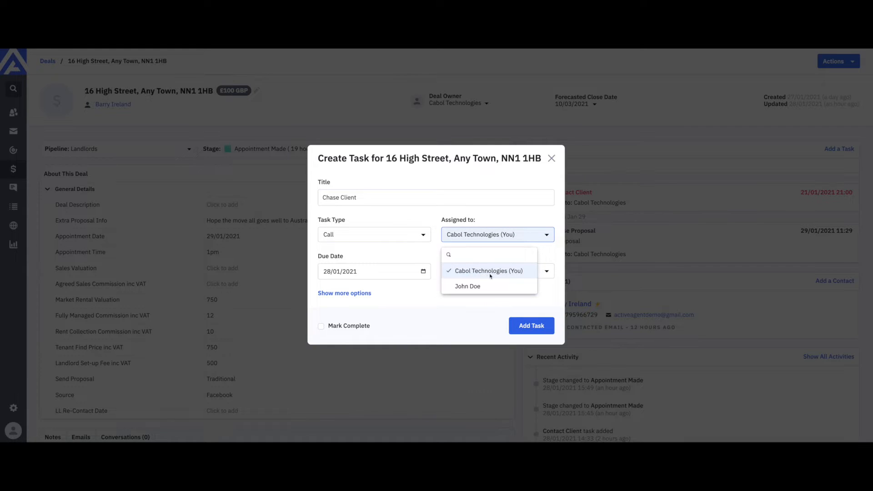
pyautogui.click(475, 286)
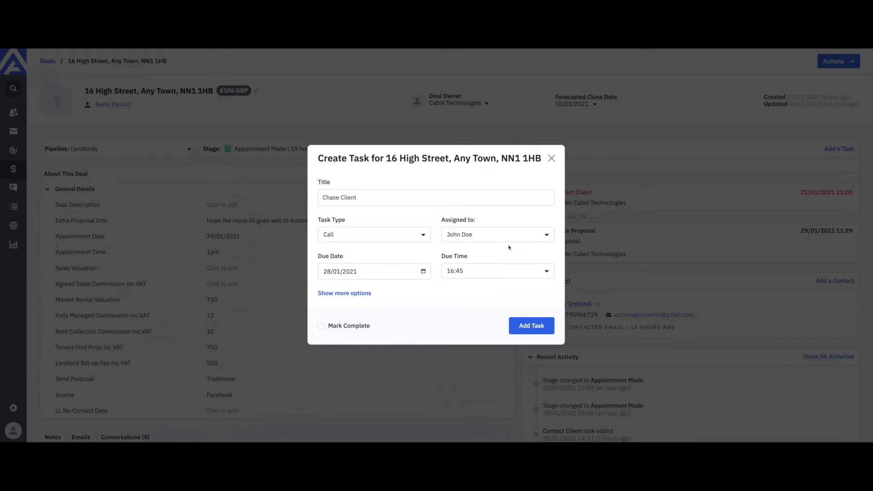
pyautogui.click(491, 234)
pyautogui.click(478, 269)
# Set the Chase Client task's due date to 29/01/2021 and its due time to 12:30
pyautogui.click(423, 272)
pyautogui.click(419, 395)
pyautogui.click(482, 273)
pyautogui.scroll(-8, 473, 336)
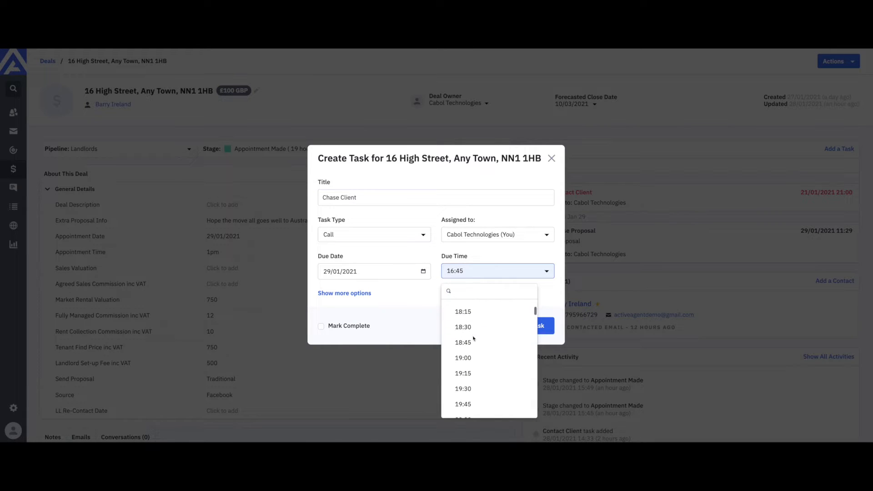
pyautogui.scroll(-5, 473, 336)
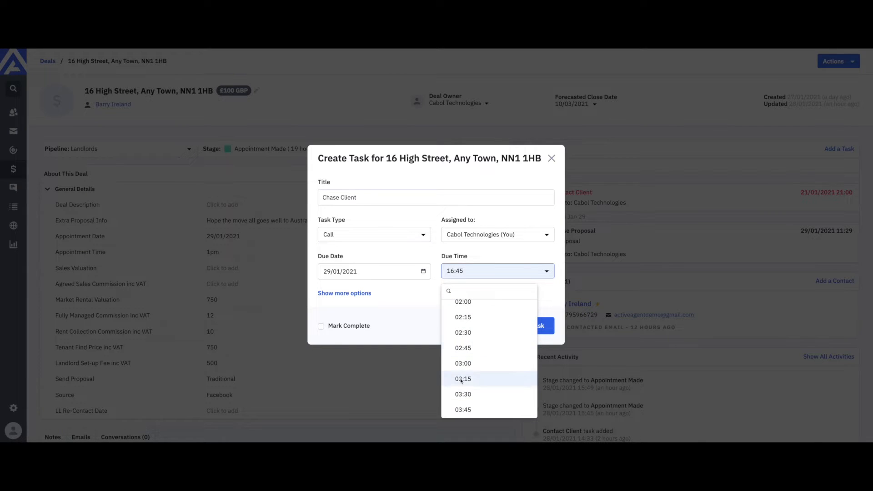
pyautogui.click(461, 333)
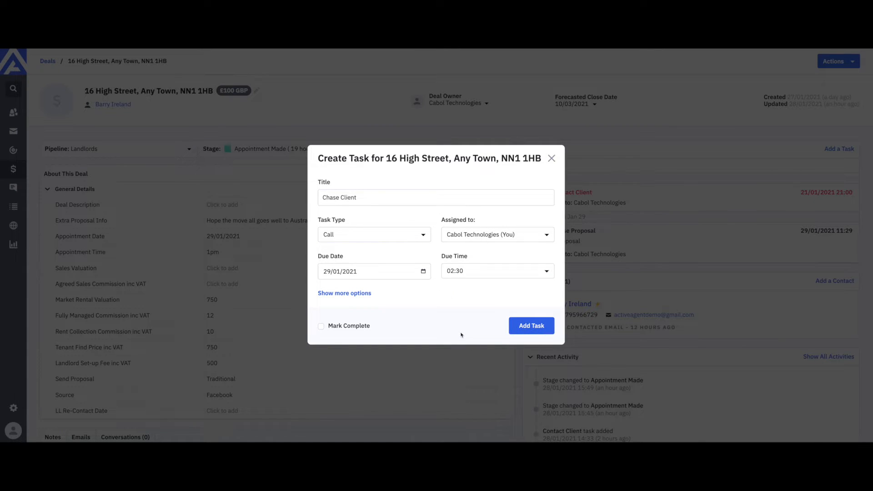
pyautogui.click(538, 275)
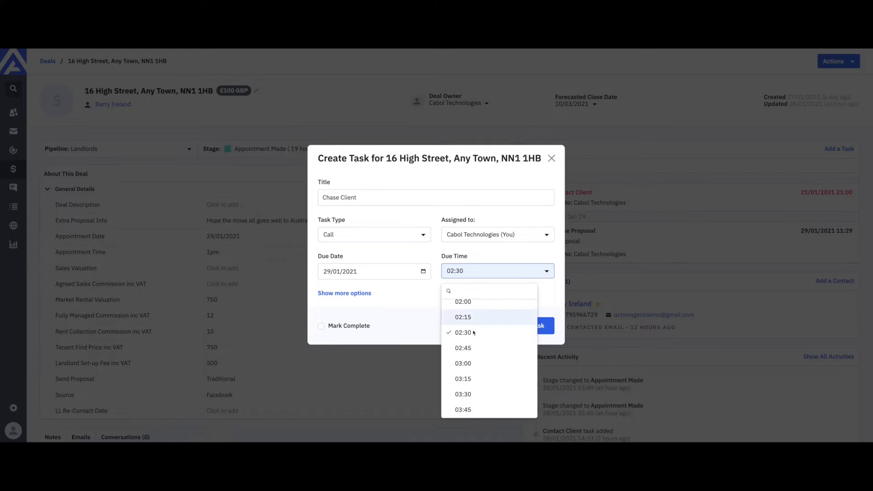
pyautogui.scroll(-15, 485, 353)
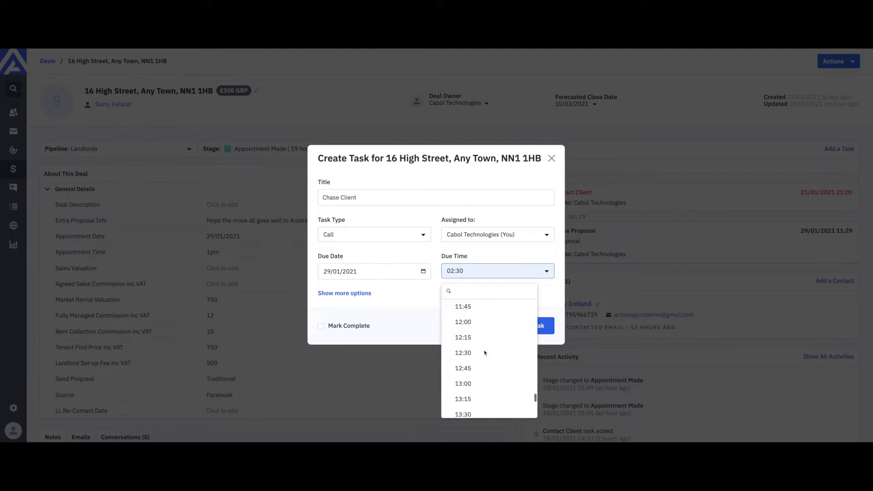
pyautogui.click(464, 317)
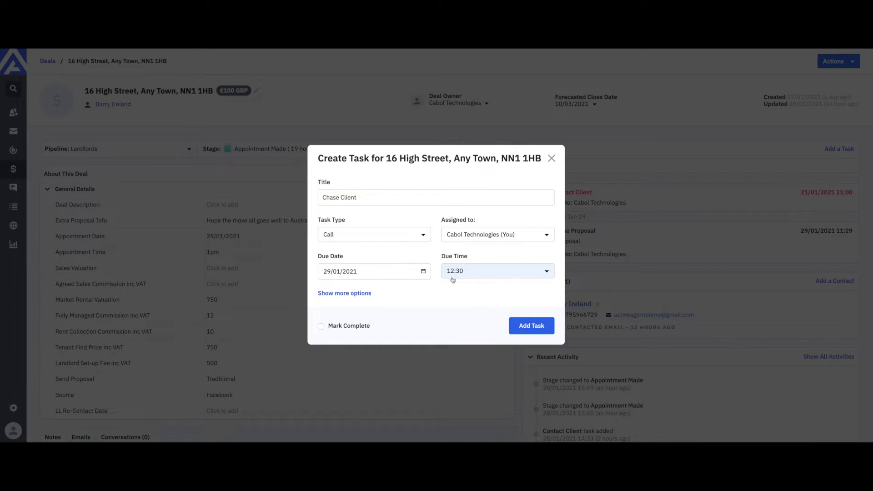
# Set a reminder 5 minutes before the task is due and add the task to the deal
pyautogui.click(361, 297)
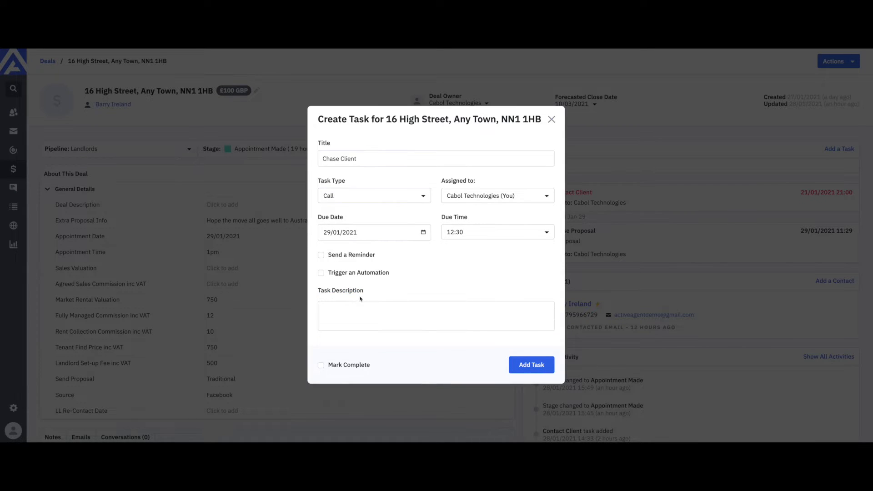
pyautogui.click(321, 255)
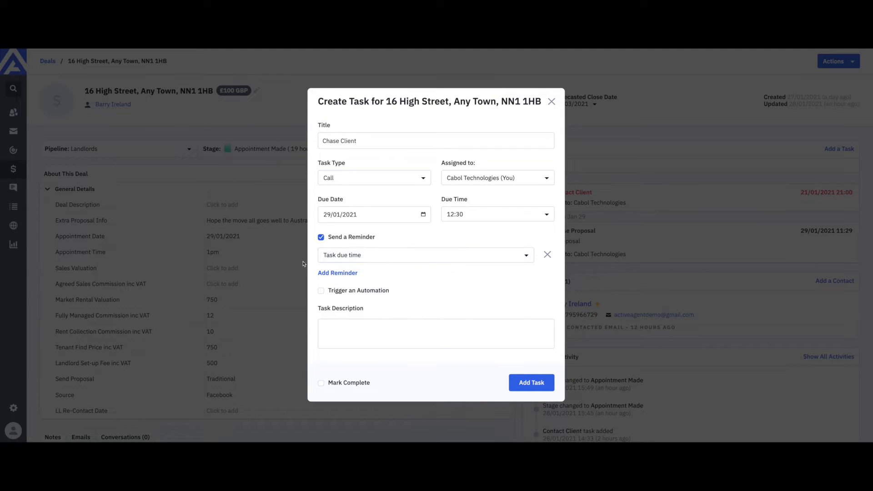
pyautogui.click(380, 259)
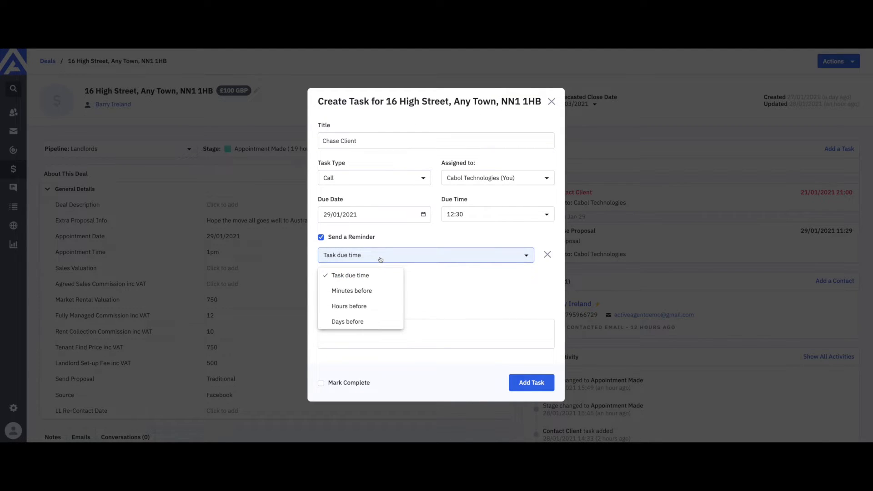
pyautogui.click(366, 293)
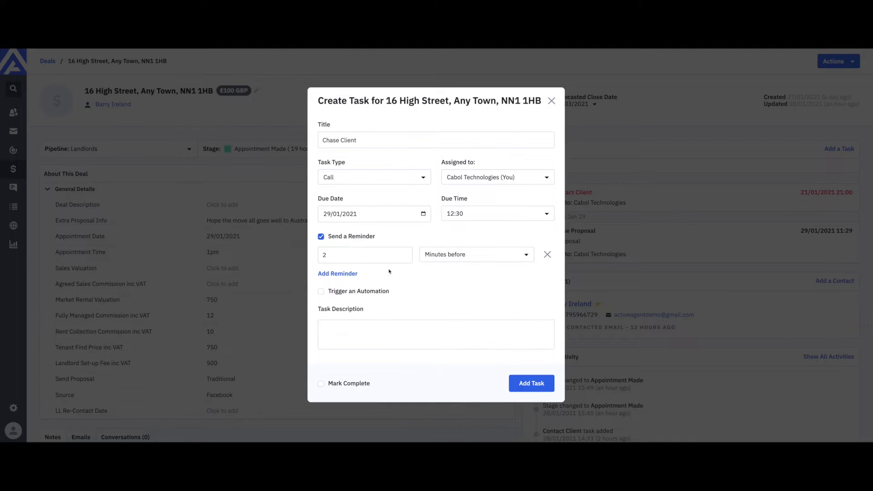
pyautogui.moveTo(327, 255); pyautogui.dragTo(318, 256)
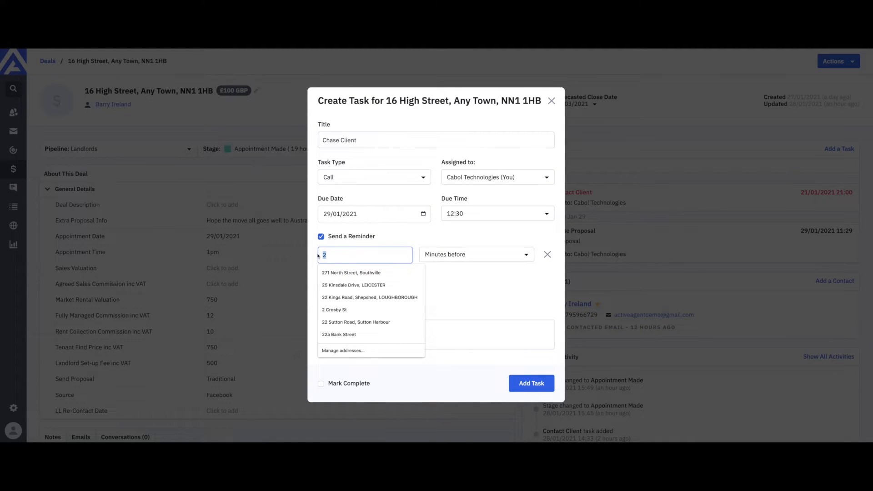
pyautogui.write('5')
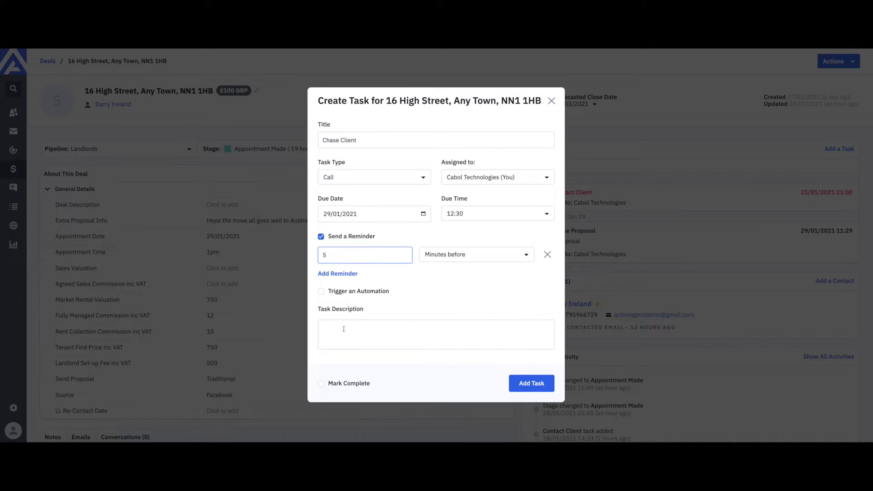
pyautogui.click(534, 383)
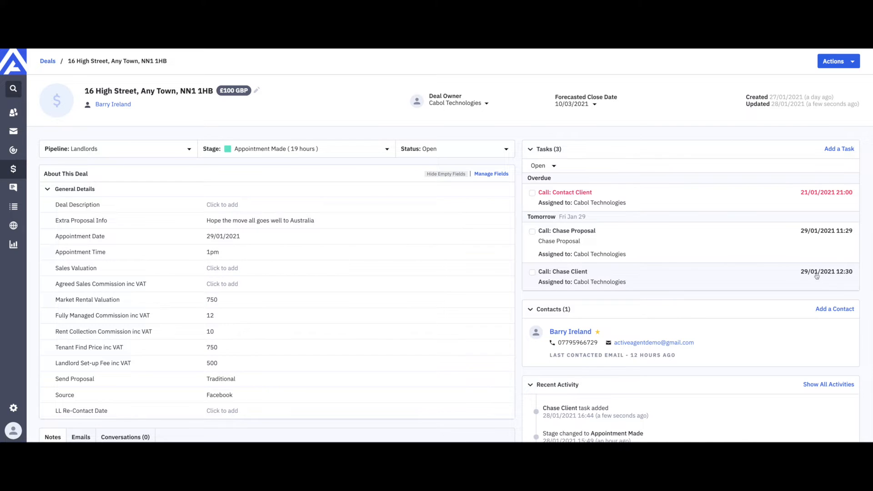
# Reopen the Chase Client task, review its assignee options, keeping Cabol Technologies, and save it
pyautogui.click(574, 273)
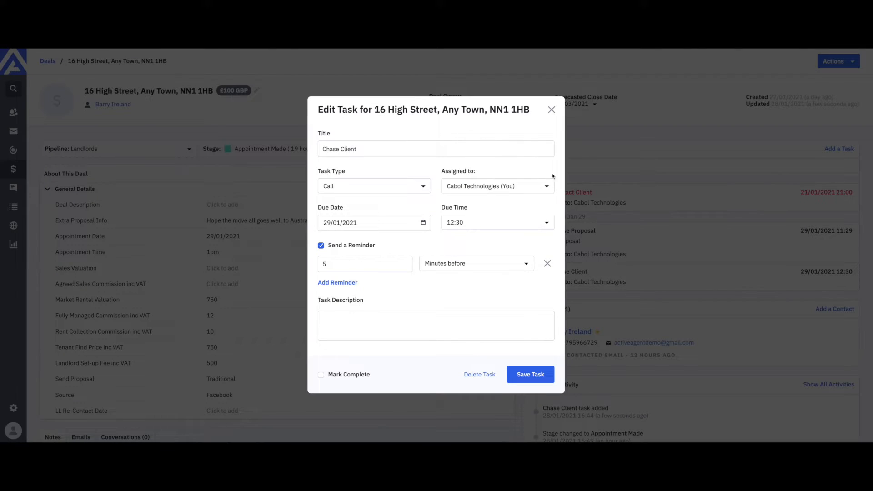
pyautogui.click(542, 188)
pyautogui.click(478, 241)
pyautogui.click(517, 185)
pyautogui.click(482, 223)
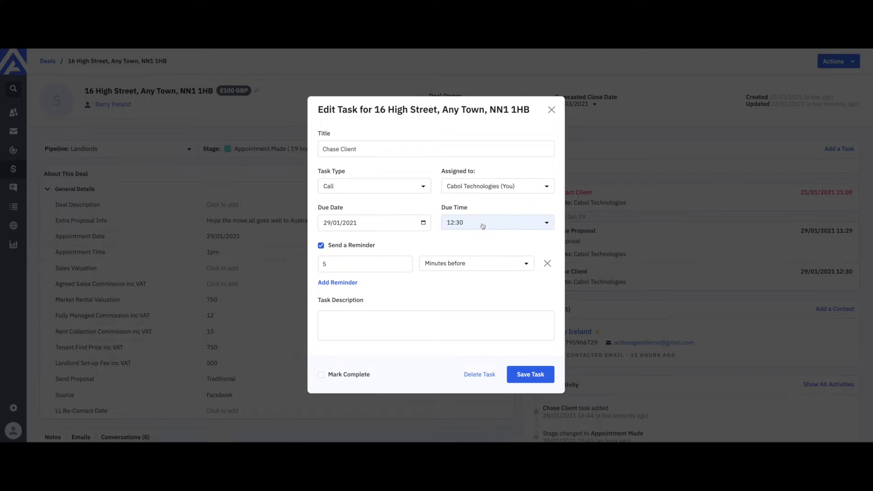
pyautogui.click(524, 374)
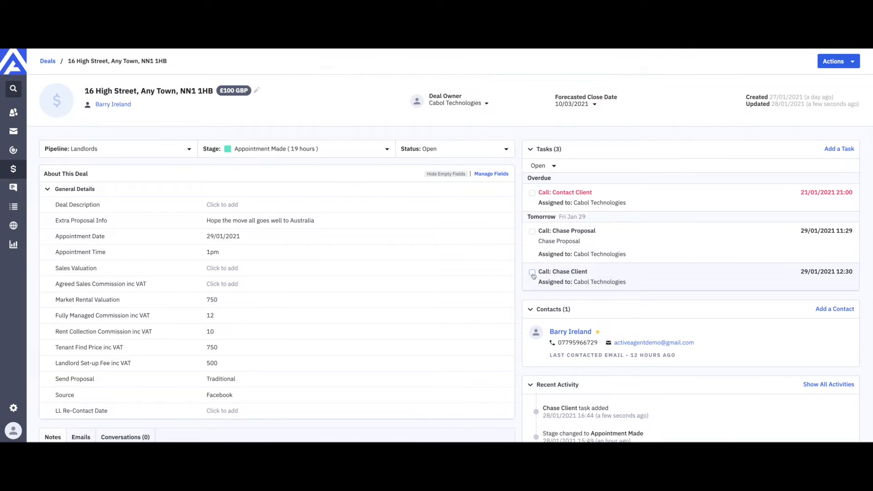
# Mark the Chase Client task on the deal as complete
pyautogui.click(532, 273)
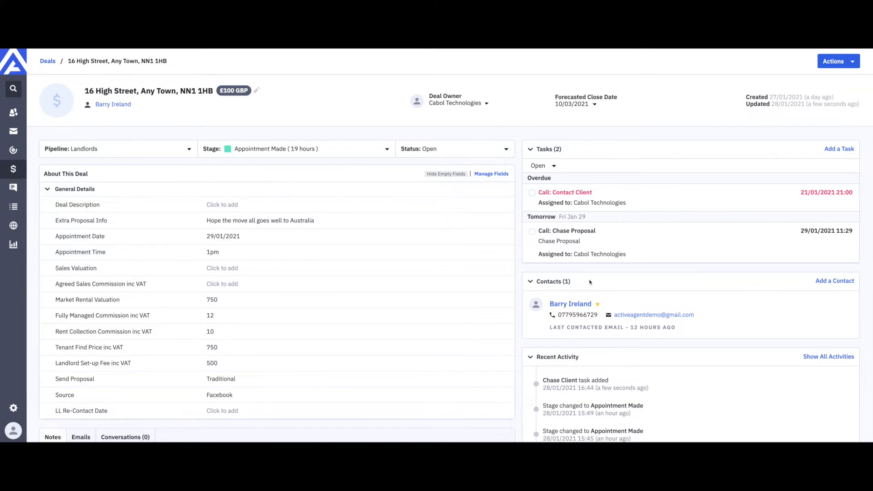
pyautogui.scroll(-1, 584, 266)
pyautogui.scroll(1, 584, 266)
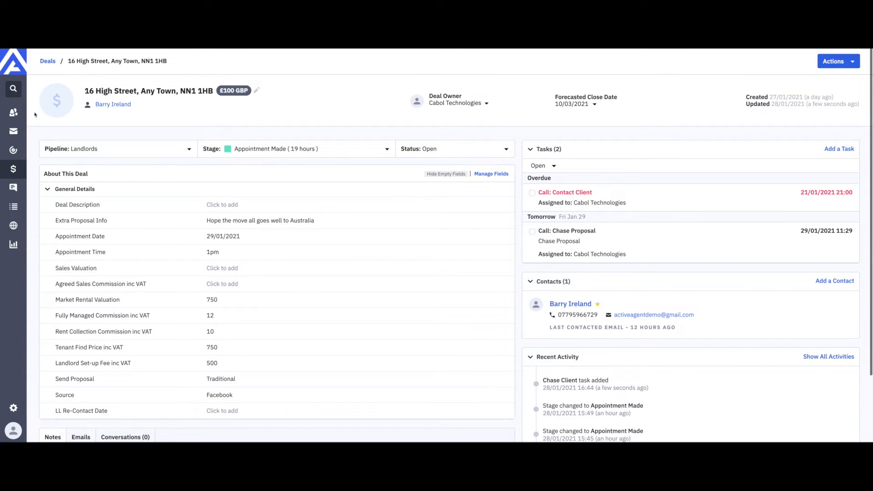
# Open the deal behind the overdue Contact Client task from the dashboard, and return to the Landlords deals board
pyautogui.click(17, 68)
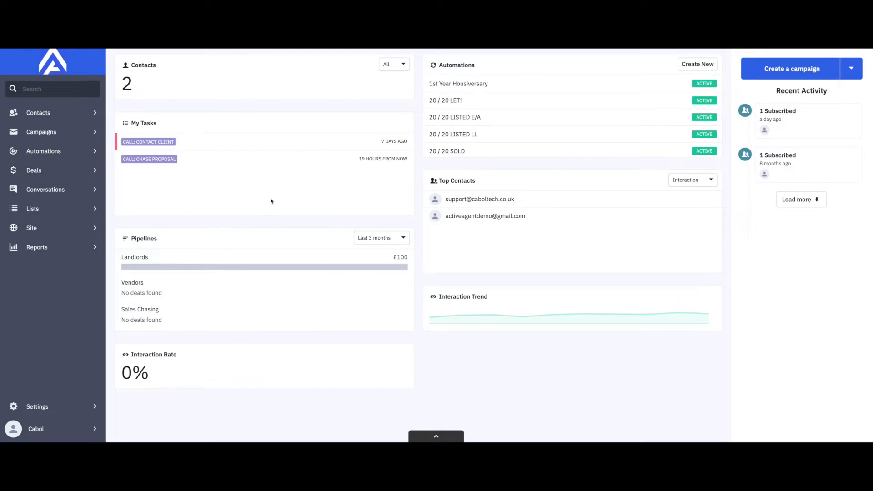
pyautogui.click(148, 142)
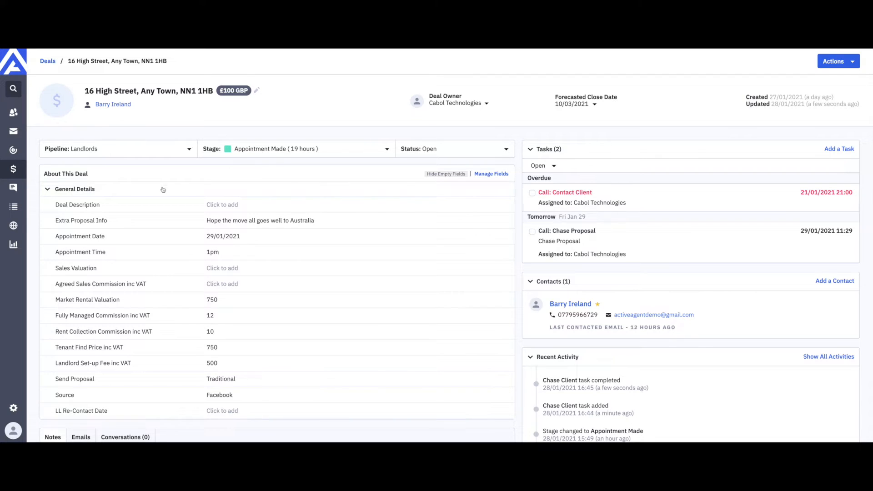
pyautogui.click(14, 170)
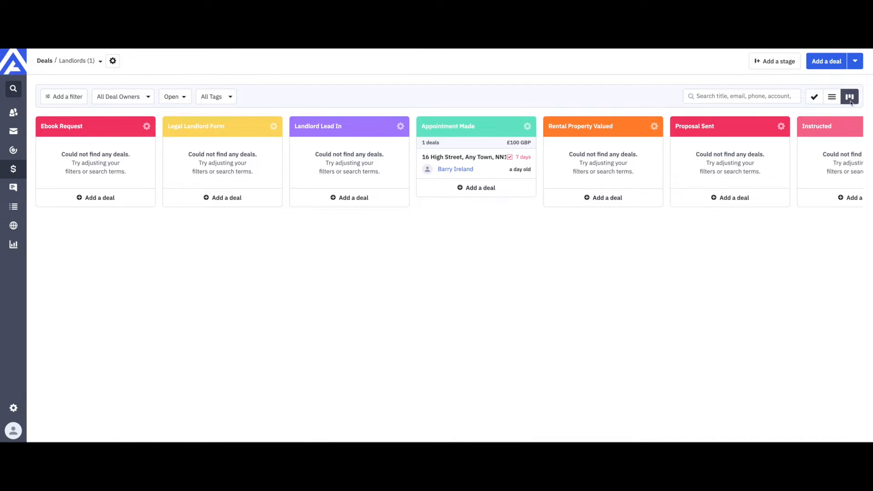
# View the Landlords deals by next action and check the deal owner filter, keeping All Deal Owners
pyautogui.click(814, 97)
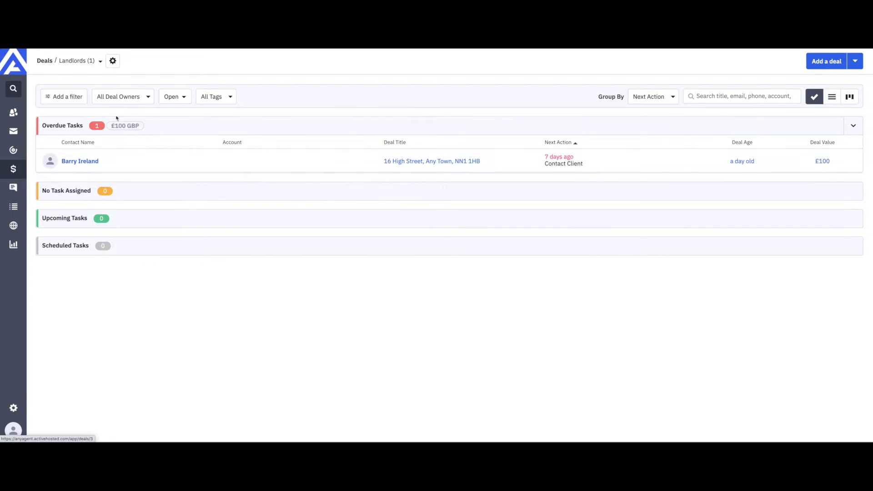
pyautogui.click(139, 97)
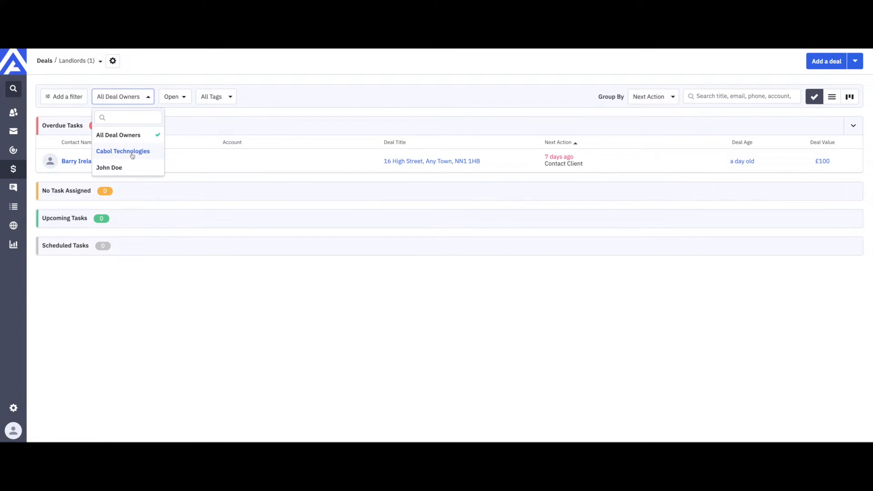
pyautogui.click(132, 136)
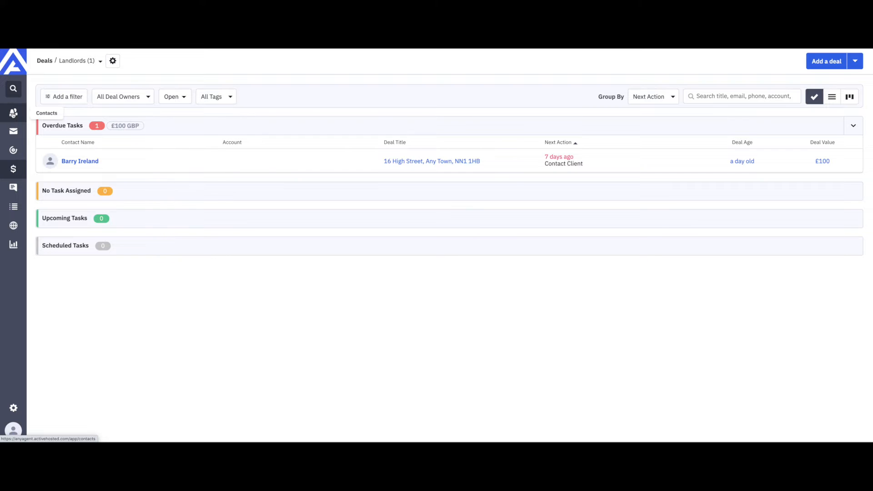
# Open the task management list and filter it by assigned user, first the other team member and finally Cabol Technologies
pyautogui.click(13, 114)
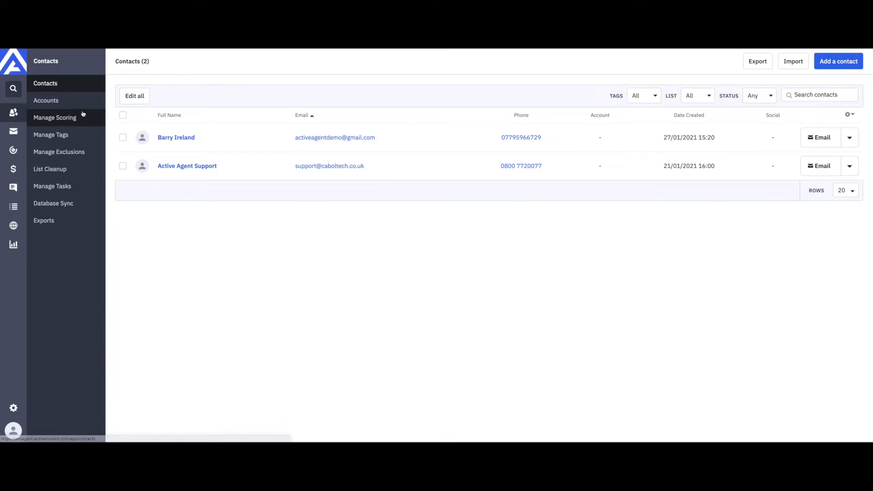
pyautogui.click(61, 187)
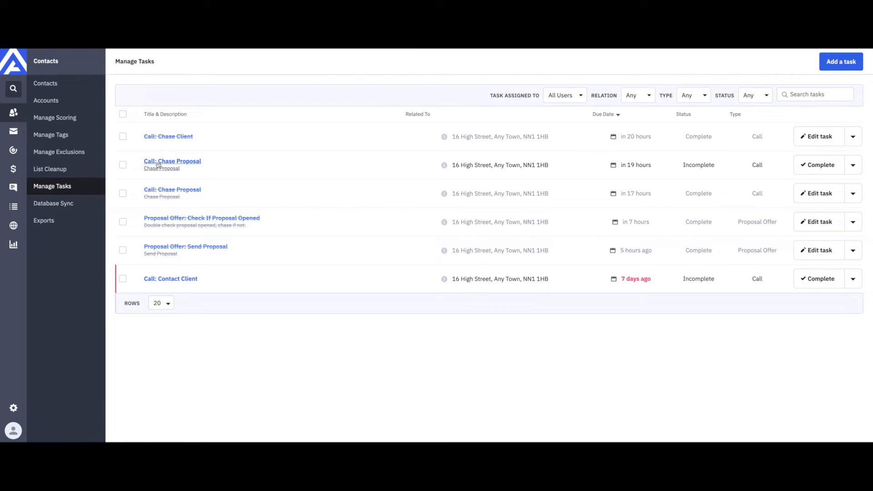
pyautogui.click(577, 96)
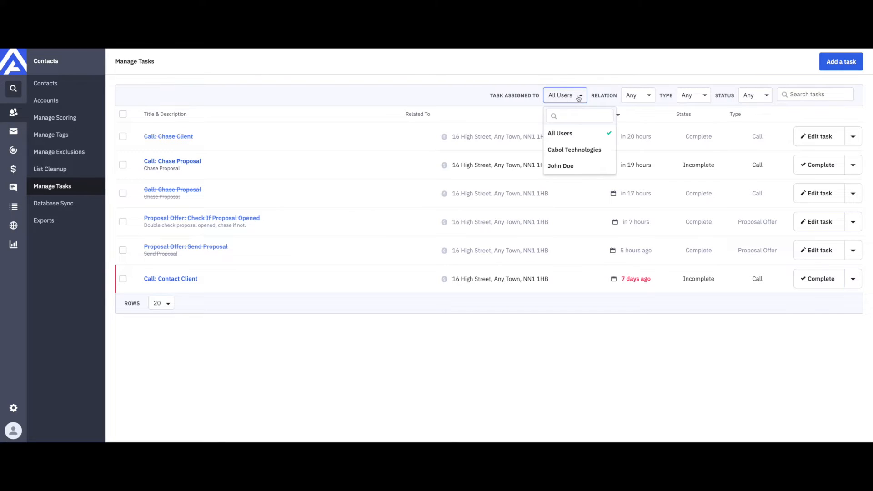
pyautogui.click(573, 165)
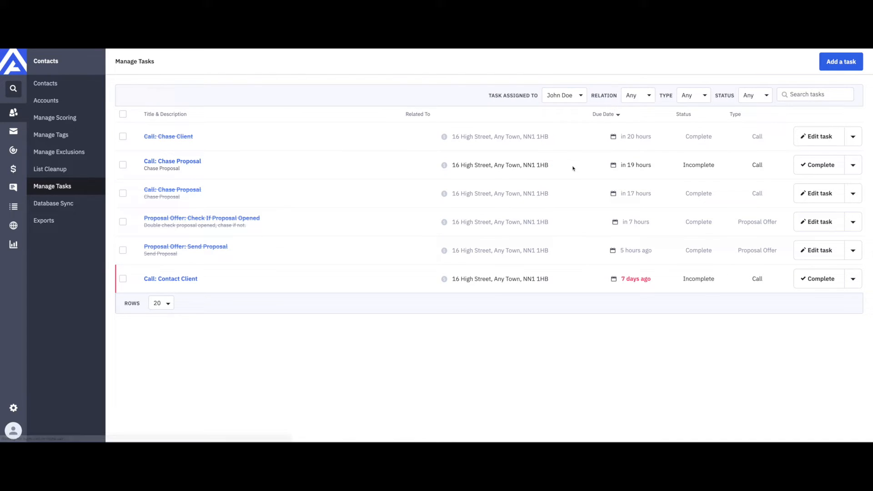
pyautogui.click(577, 96)
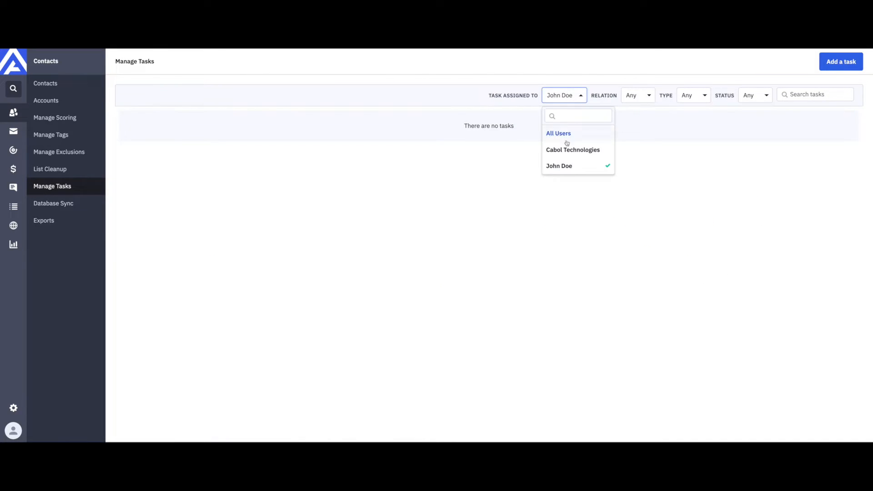
pyautogui.click(573, 148)
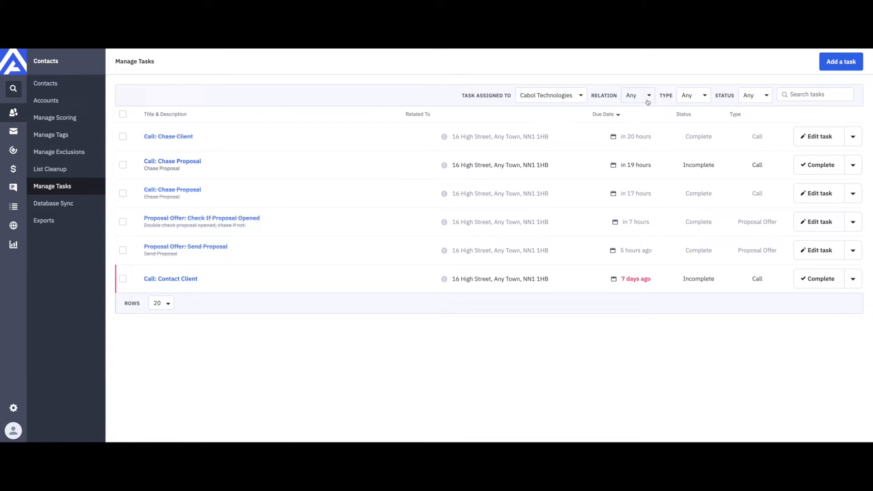
# Check the type and status filters of the task list, keeping both on Any
pyautogui.click(698, 99)
pyautogui.click(696, 97)
pyautogui.click(762, 97)
pyautogui.click(762, 97)
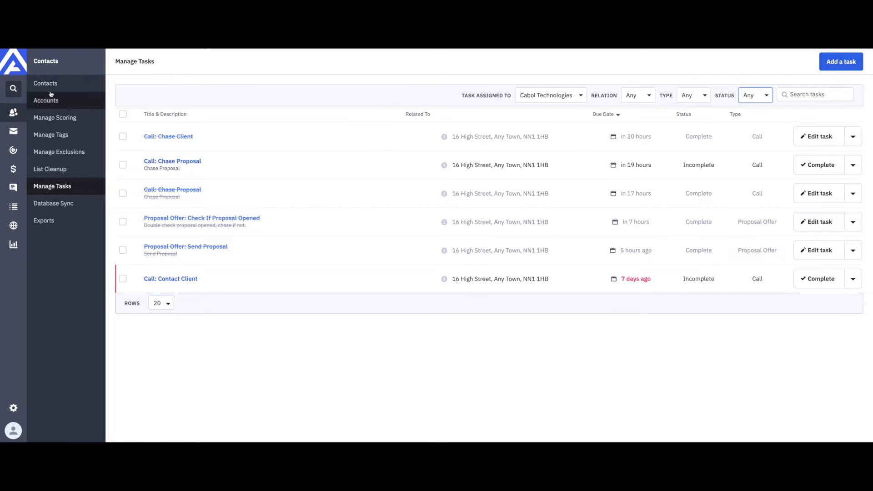
# Open the Deals settings and bring up the sign-in form for connecting an email account
pyautogui.click(15, 66)
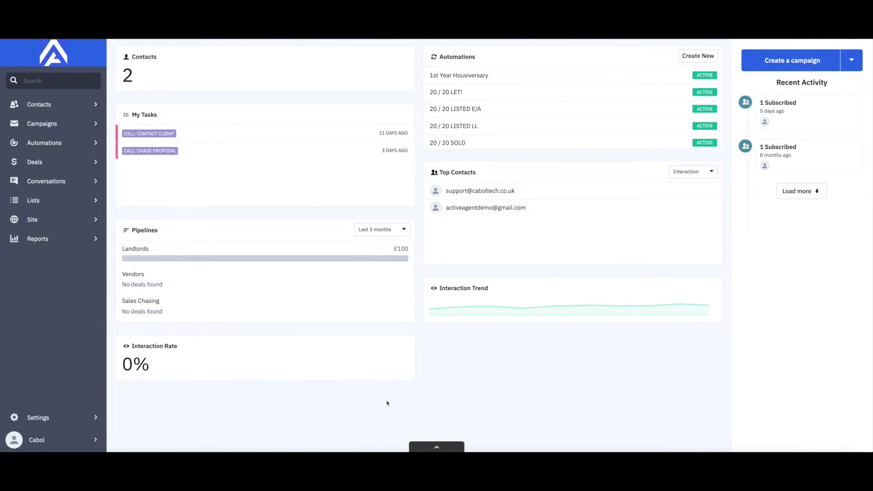
pyautogui.click(46, 420)
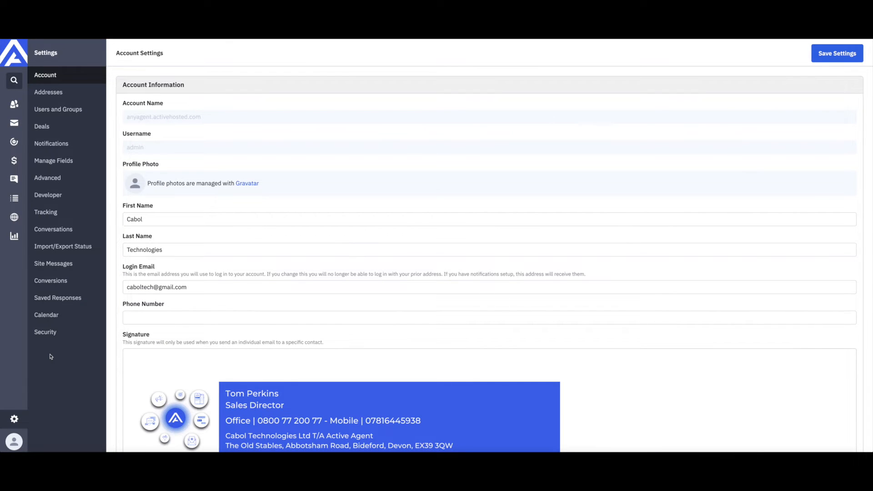
pyautogui.click(46, 126)
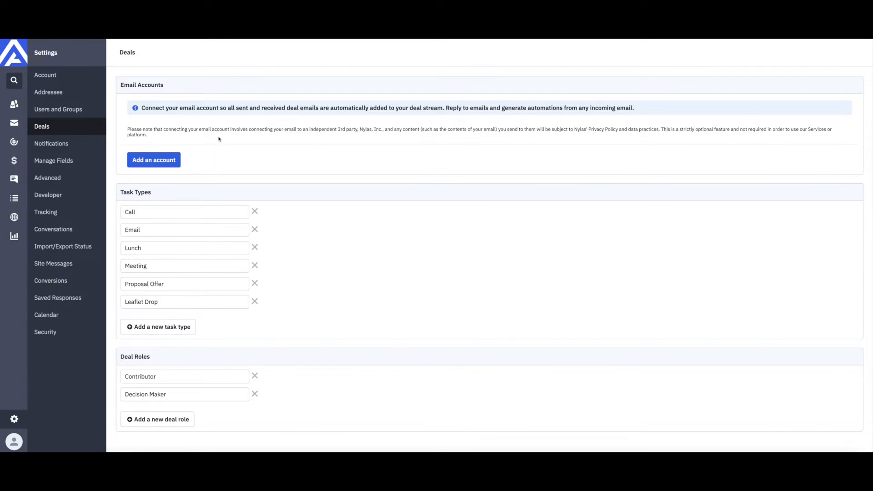
pyautogui.click(155, 162)
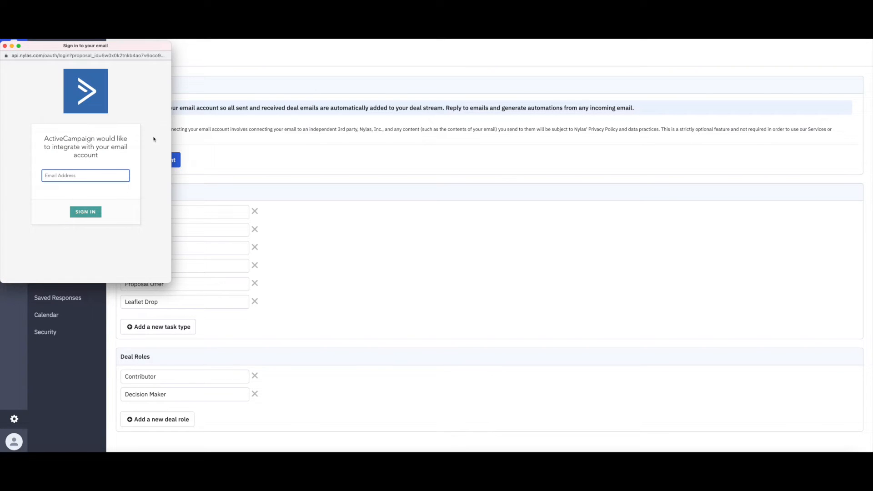
# Leave the email account sign-in and open the deal in the Appointment Made stage of the Landlords pipeline
pyautogui.click(19, 57)
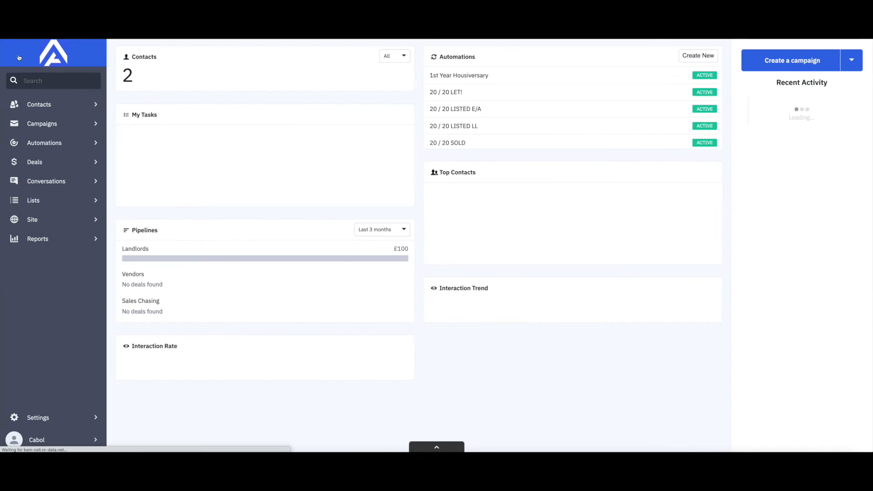
pyautogui.click(37, 166)
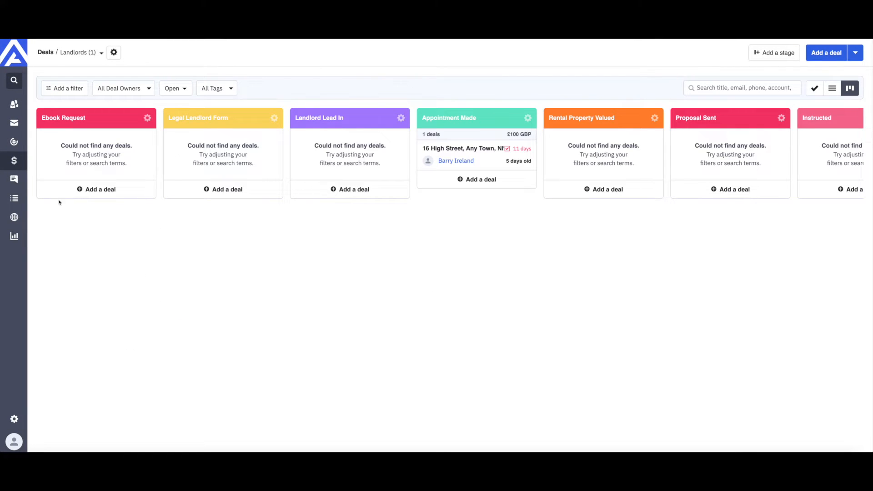
pyautogui.click(470, 149)
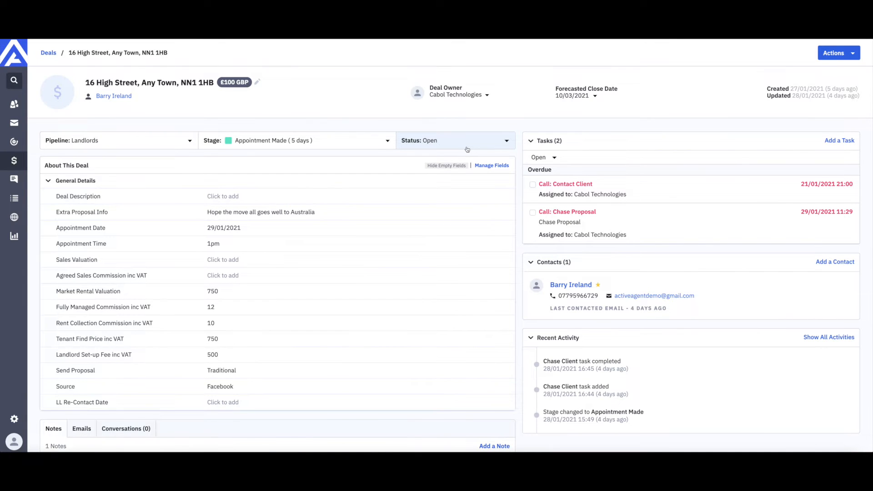
pyautogui.scroll(-1, 466, 150)
pyautogui.scroll(1, 463, 150)
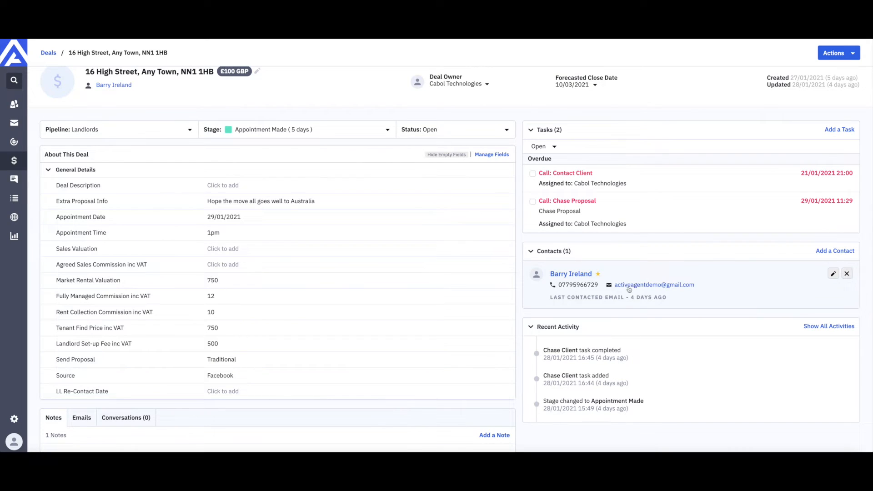
# Send the deal's contact an email with the subject "thheht" and the body text "eththththh"
pyautogui.click(650, 287)
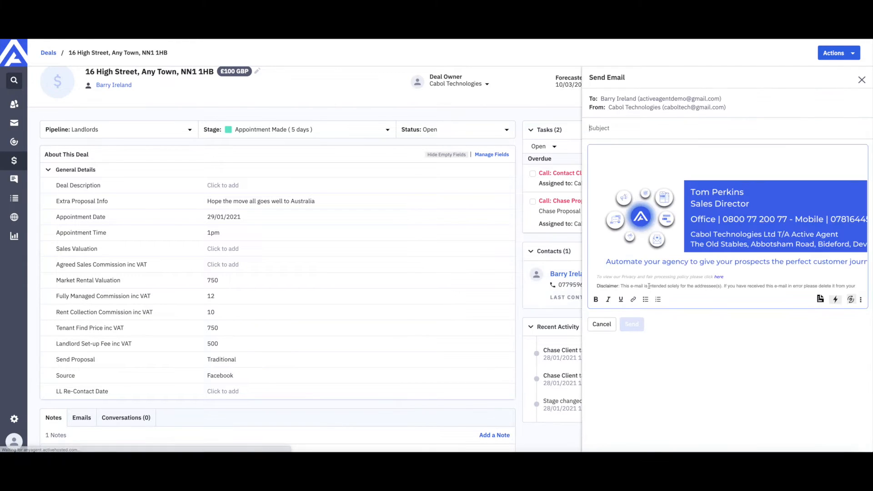
pyautogui.click(622, 130)
pyautogui.write('thheht')
pyautogui.click(608, 155)
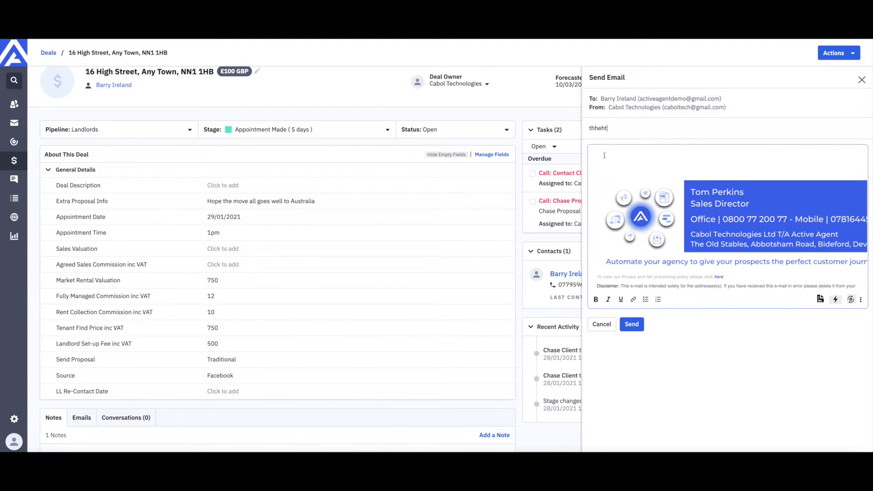
pyautogui.write('eththththh')
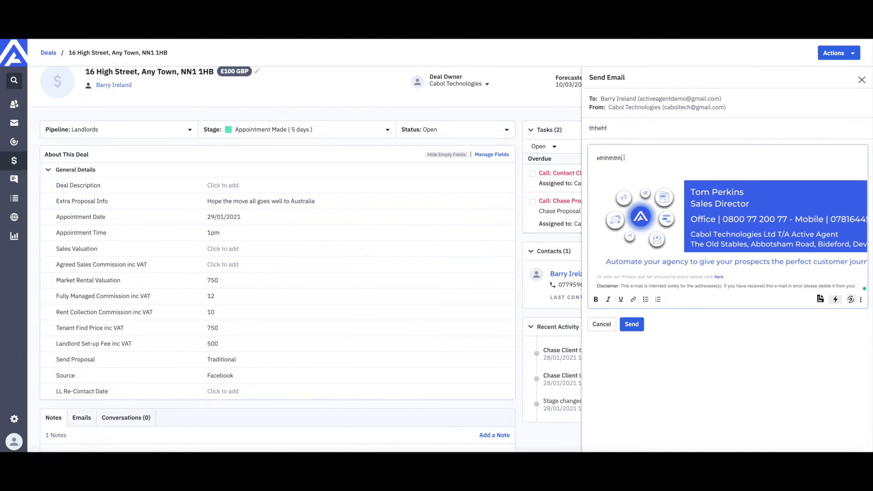
pyautogui.click(632, 324)
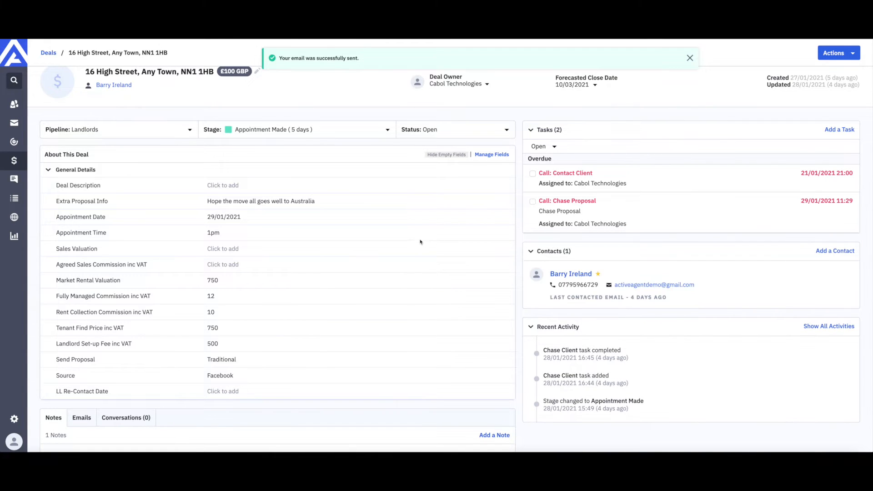
# Review the sent message in the deal's email history
pyautogui.scroll(-1, 421, 242)
pyautogui.click(84, 369)
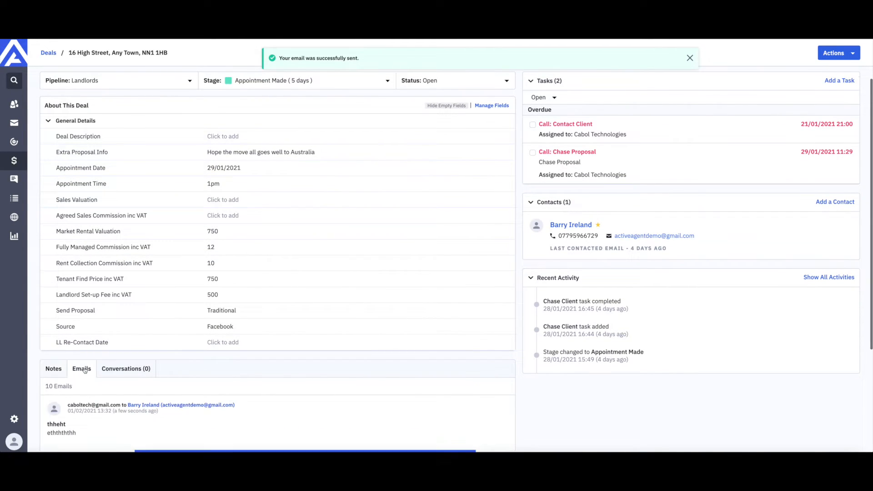
pyautogui.scroll(-3, 141, 313)
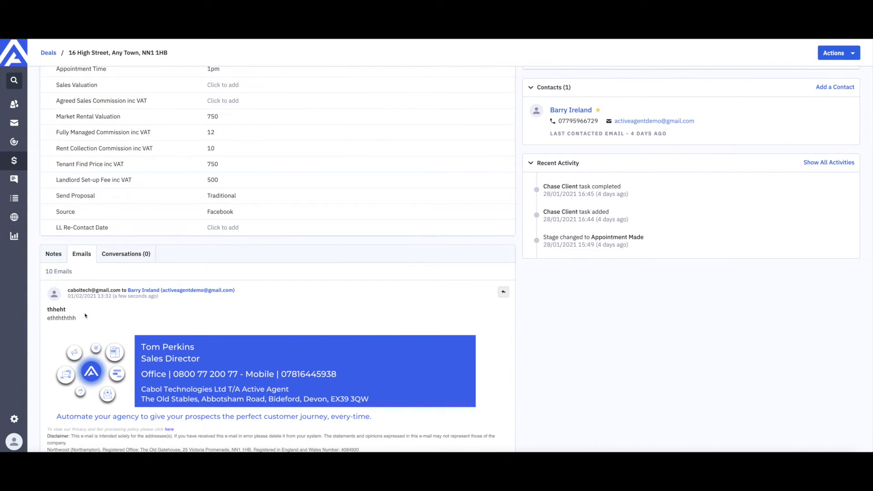
# Compose another email to the deal's contact with the subject "grwgrg" and the body text "rgrggrggr"
pyautogui.scroll(5, 85, 315)
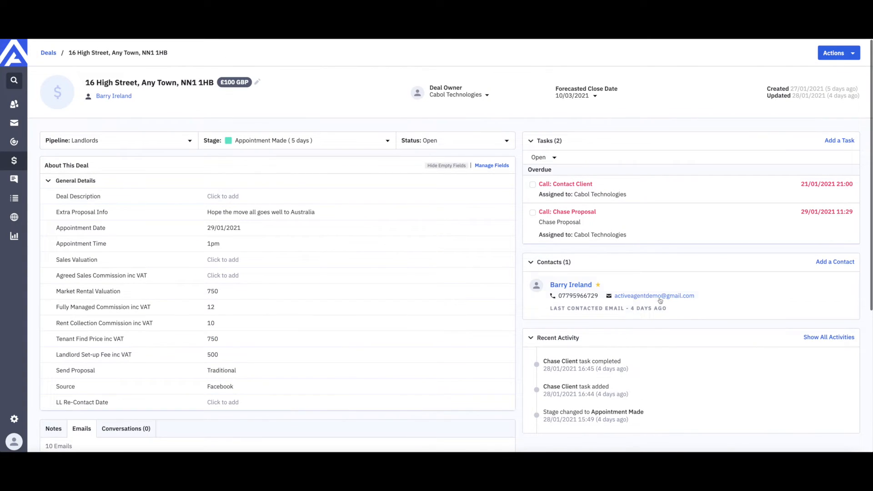
pyautogui.click(652, 296)
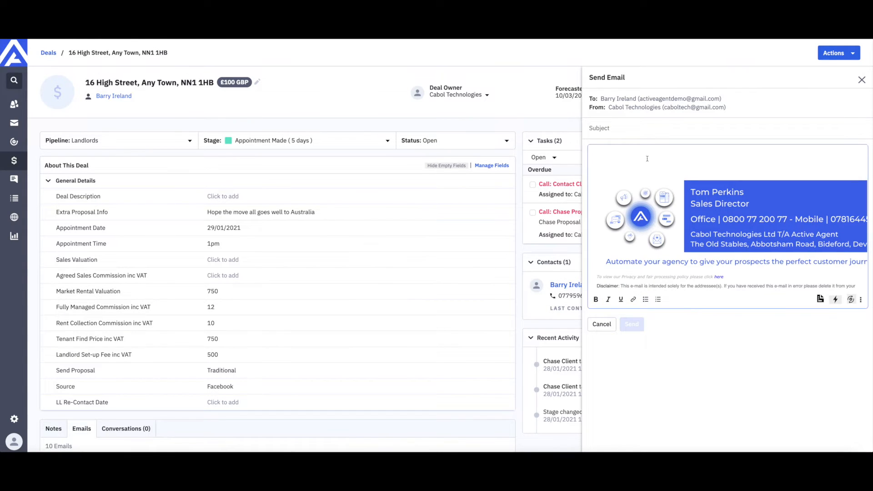
pyautogui.click(619, 126)
pyautogui.write('grwgrg')
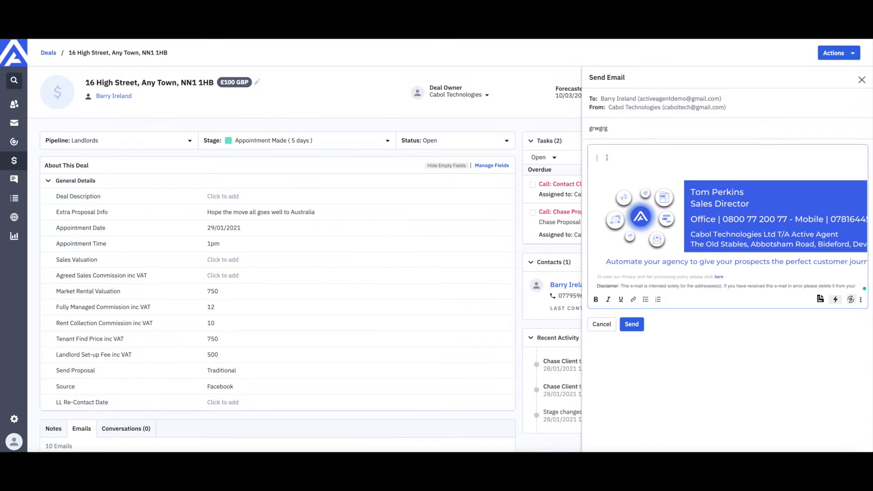
pyautogui.write('rggrggr')
pyautogui.moveTo(623, 160); pyautogui.dragTo(594, 159)
pyautogui.click(633, 300)
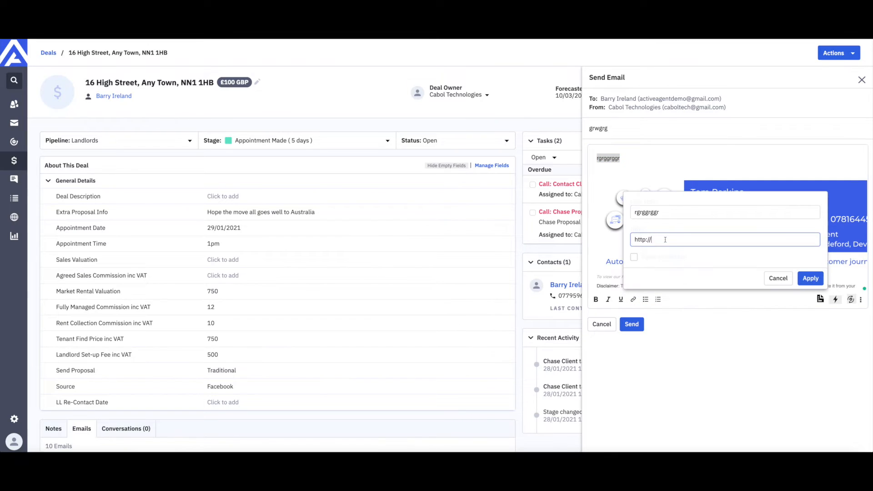
pyautogui.write('www.active-agent.co.uk')
pyautogui.click(803, 279)
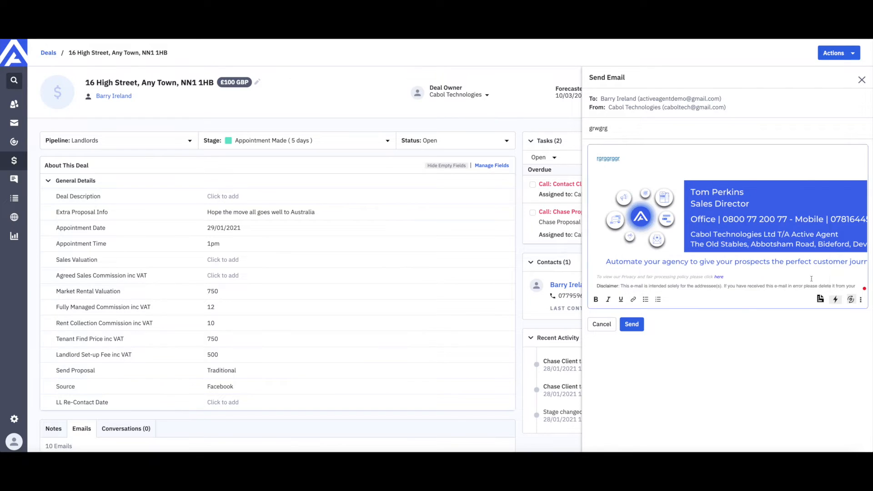
pyautogui.click(631, 324)
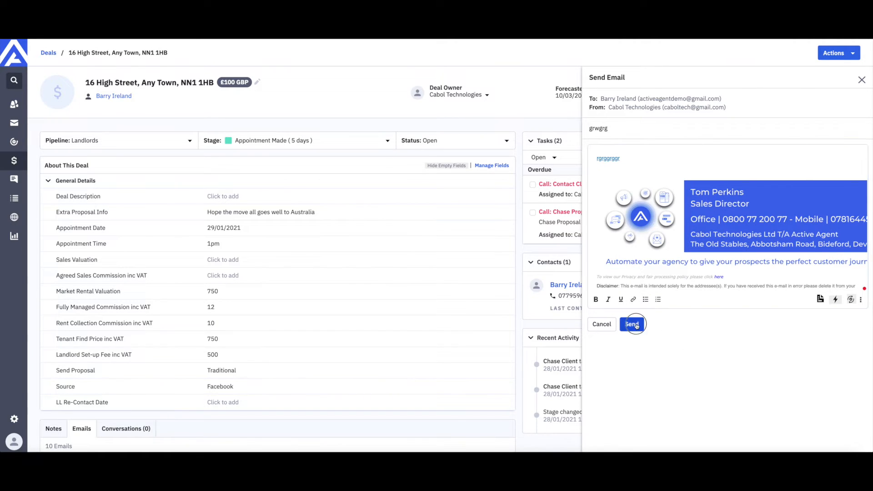
pyautogui.scroll(-4, 356, 291)
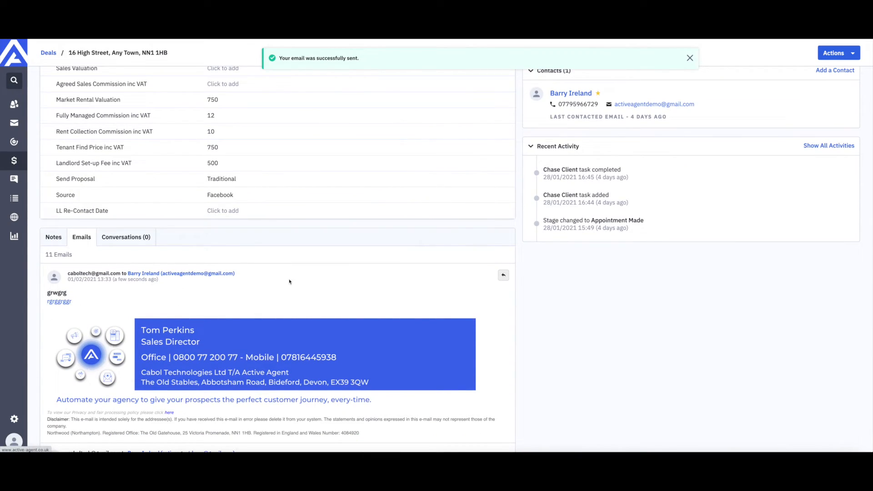
# Start a new email to the contact and insert the Landlord saved response "LL follow up after website visit and VM being left"
pyautogui.scroll(5, 289, 282)
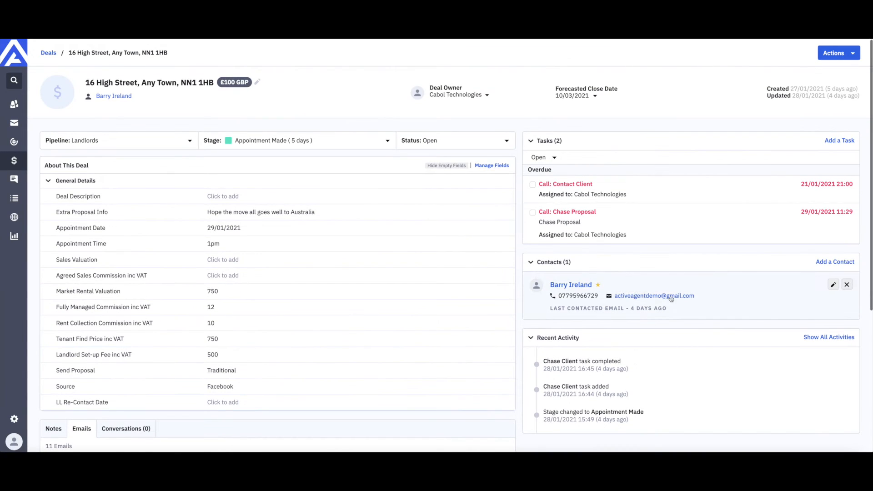
pyautogui.click(649, 297)
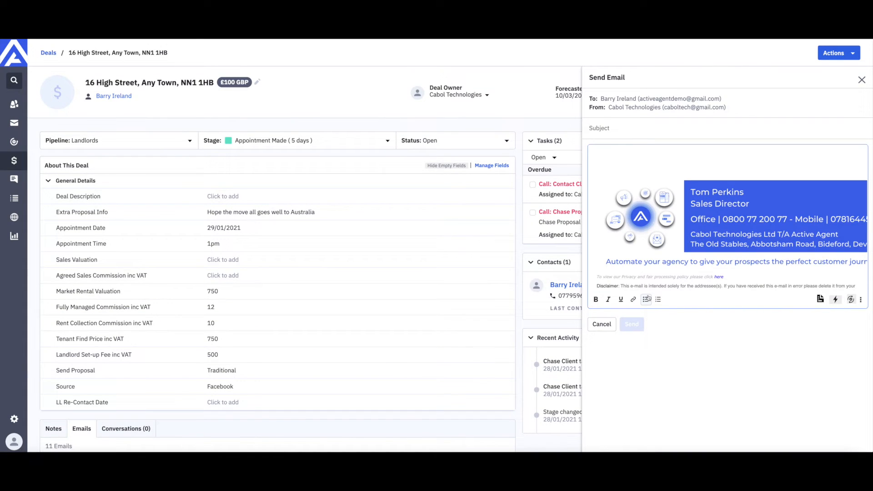
pyautogui.click(821, 300)
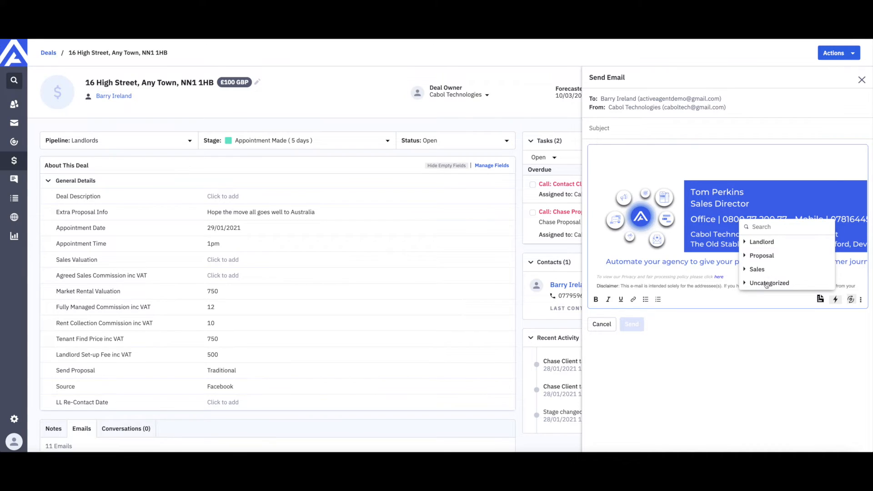
pyautogui.click(758, 242)
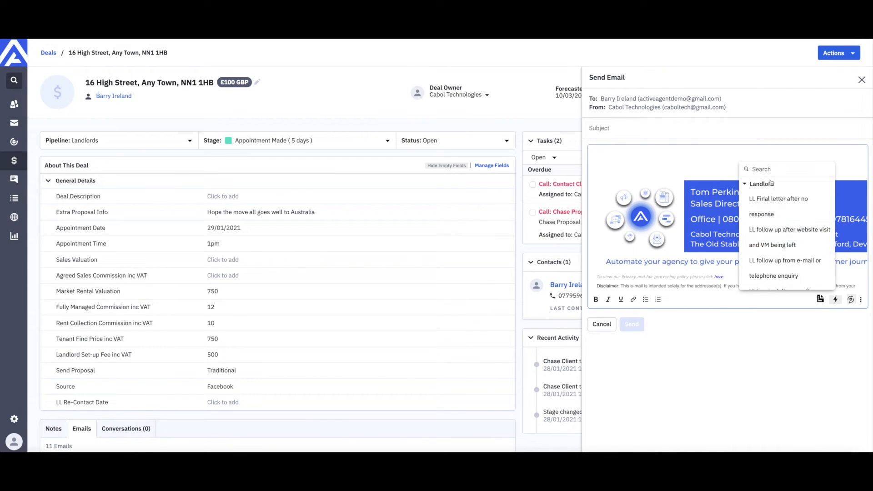
pyautogui.scroll(-2, 771, 243)
pyautogui.scroll(2, 772, 228)
pyautogui.click(774, 229)
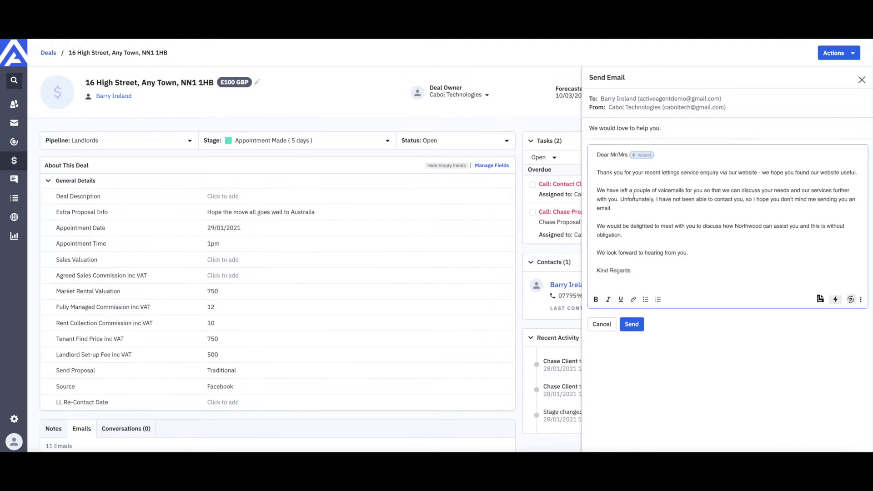
# Replace the word "email." ending the voicemail paragraph with "sdfsdd." and send the message
pyautogui.scroll(-3, 636, 277)
pyautogui.scroll(3, 700, 197)
pyautogui.moveTo(617, 213); pyautogui.dragTo(591, 212)
pyautogui.write('sdfsdd.')
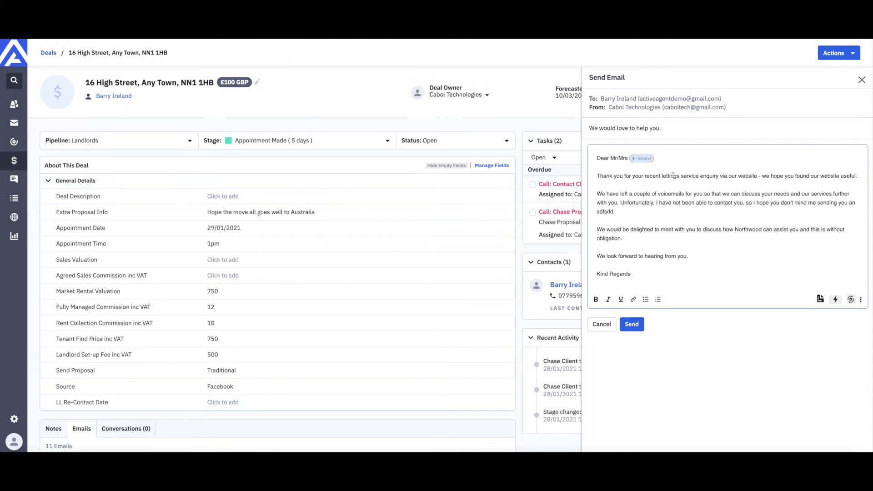
pyautogui.click(636, 325)
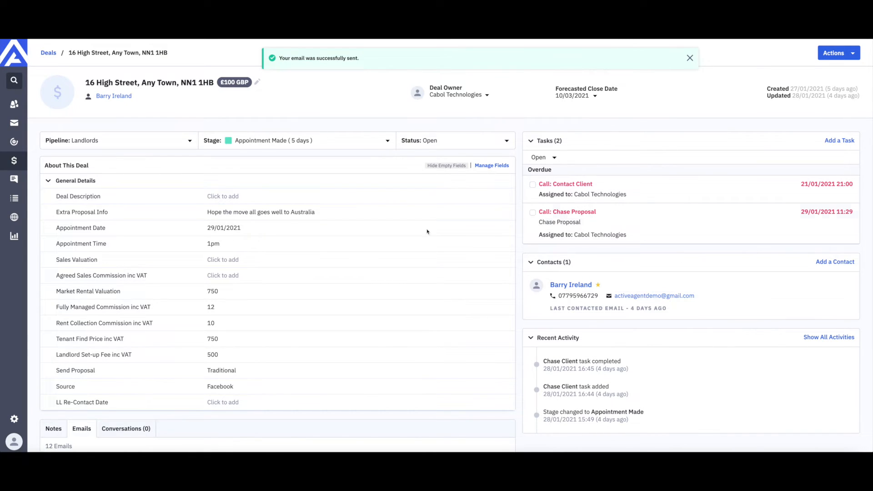
# Open the Saved Responses settings and look through the list of existing responses
pyautogui.click(14, 419)
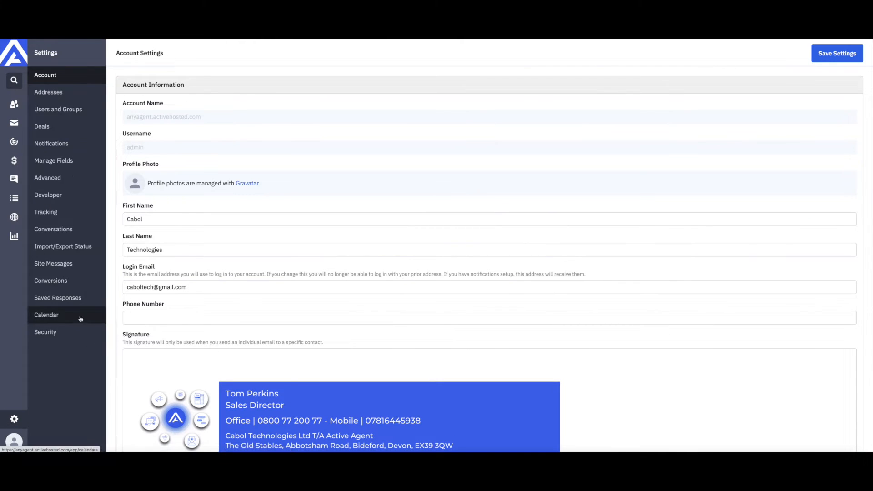
pyautogui.click(68, 301)
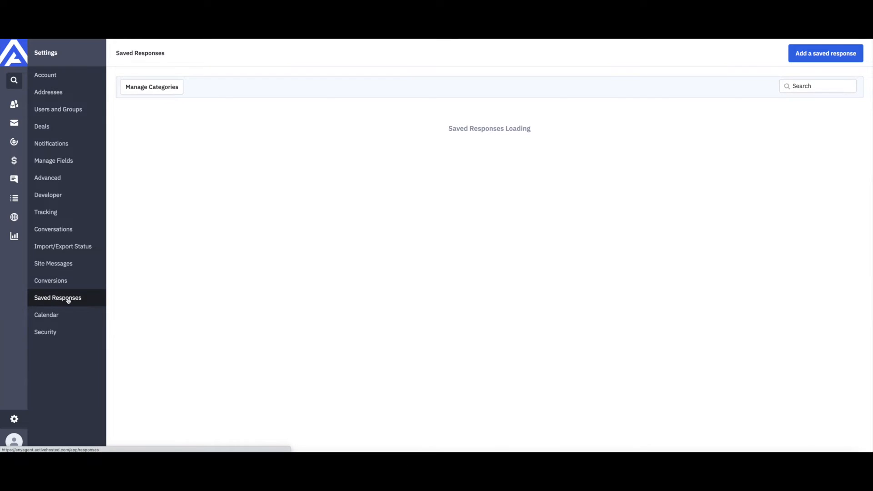
pyautogui.scroll(-2, 224, 319)
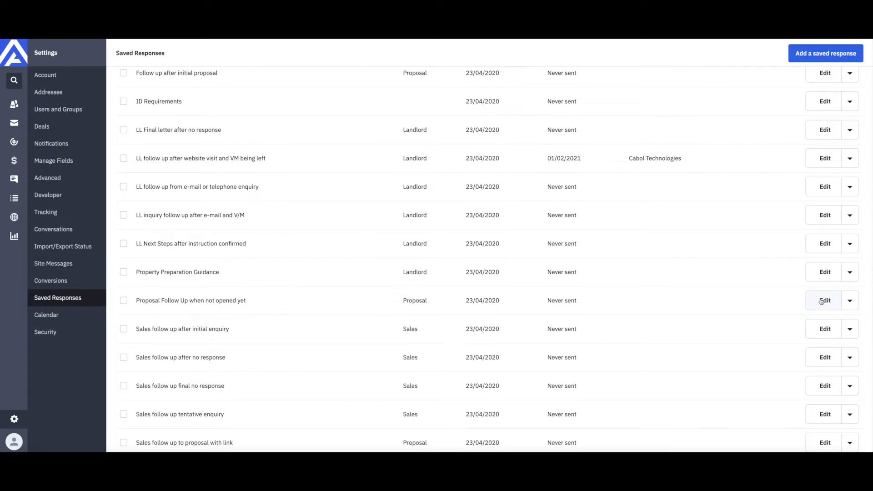
pyautogui.scroll(3, 281, 289)
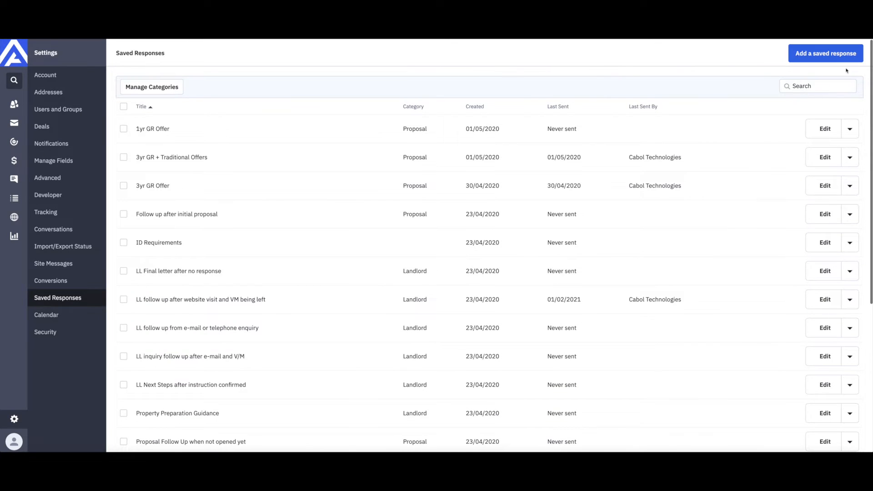
# Start a new saved response named "test" in the Landlord category and continue to its message content
pyautogui.click(826, 54)
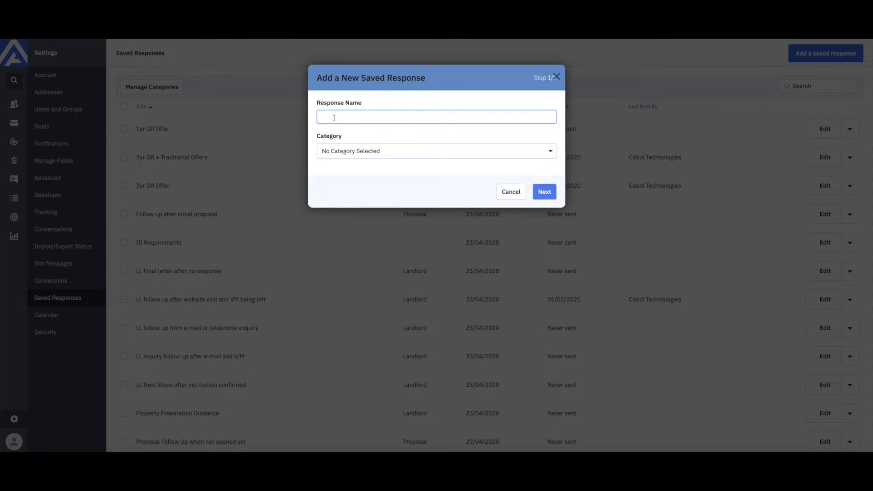
pyautogui.write('test')
pyautogui.click(348, 150)
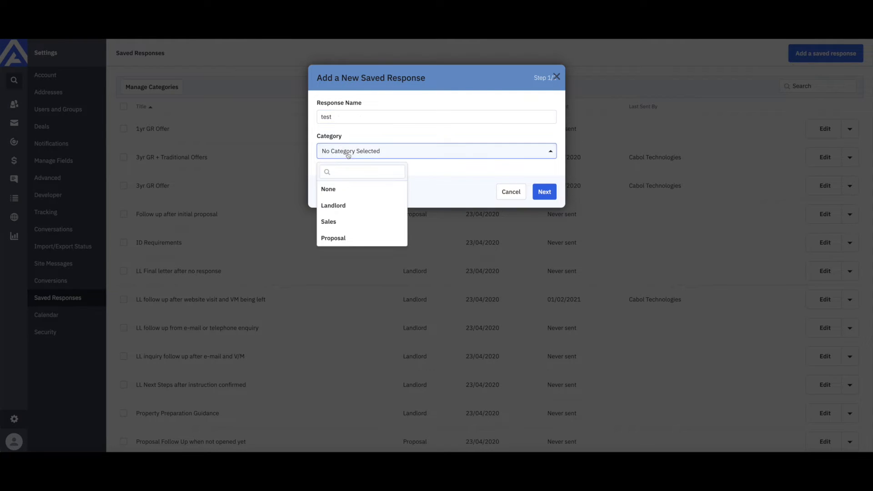
pyautogui.click(343, 206)
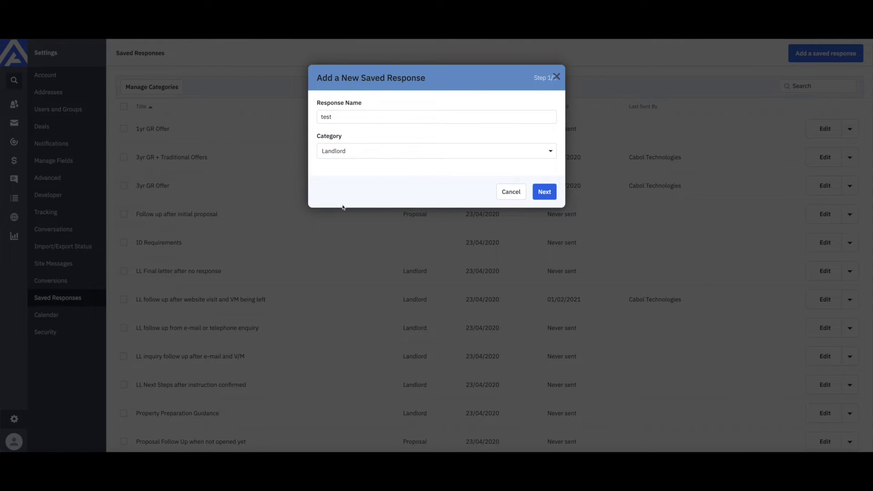
pyautogui.click(543, 192)
# Set the response's subject to "Test" and begin the message with "Dear" followed by the First Name attribute
pyautogui.click(351, 99)
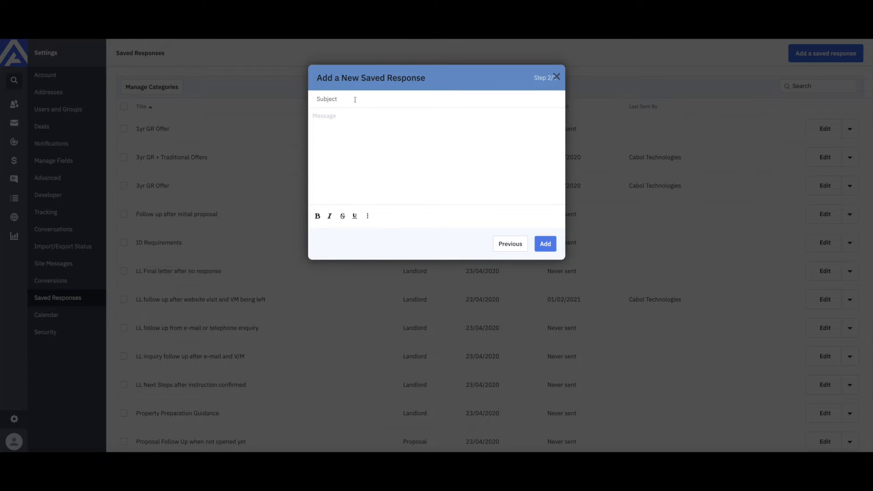
pyautogui.write('Test')
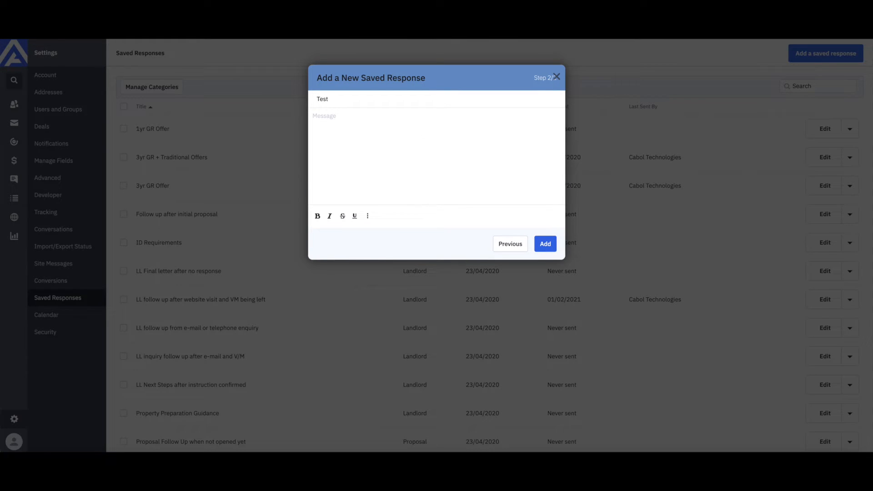
pyautogui.click(344, 114)
pyautogui.hotkey('shift', '5')
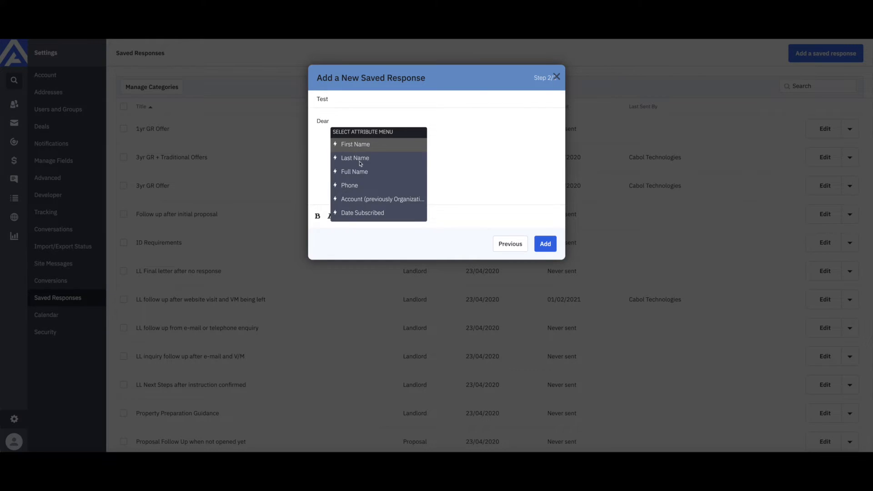
pyautogui.click(361, 146)
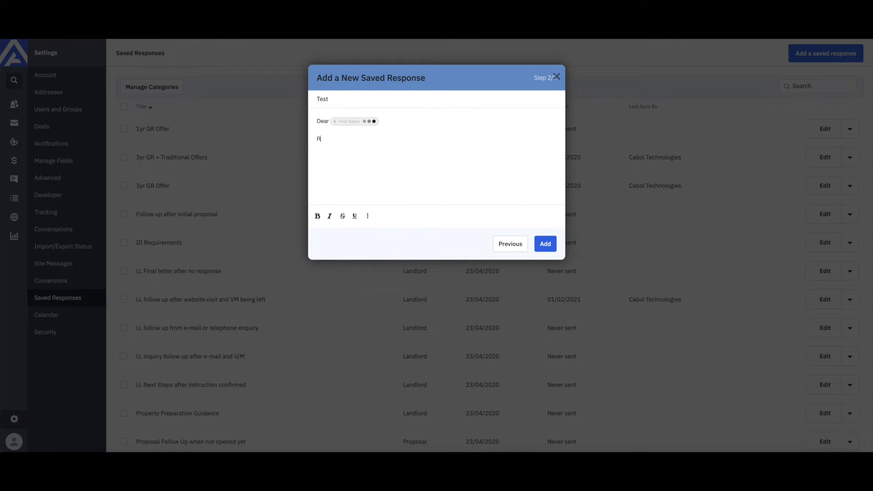
# Add a "Re:" line with the Deal: Title attribute and the body text "hwdgweuh jwegweyugr qwgqeiygf" below it
pyautogui.hotkey('shift', '5')
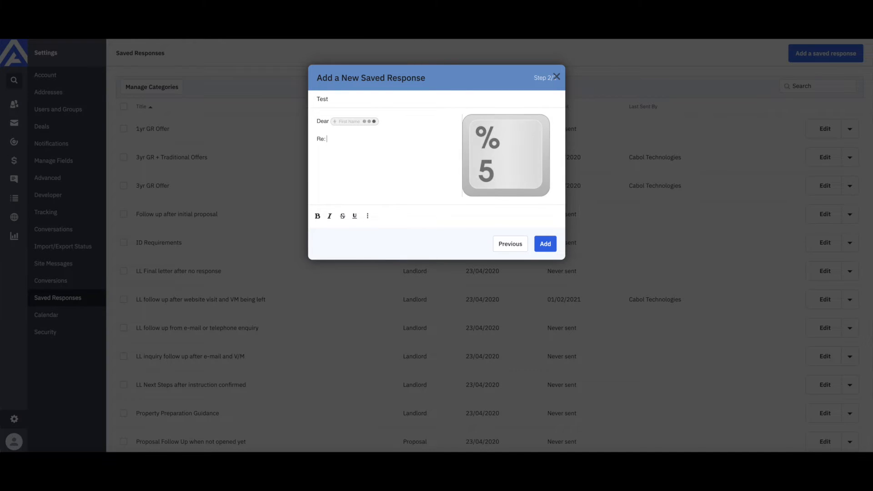
pyautogui.scroll(-5, 369, 193)
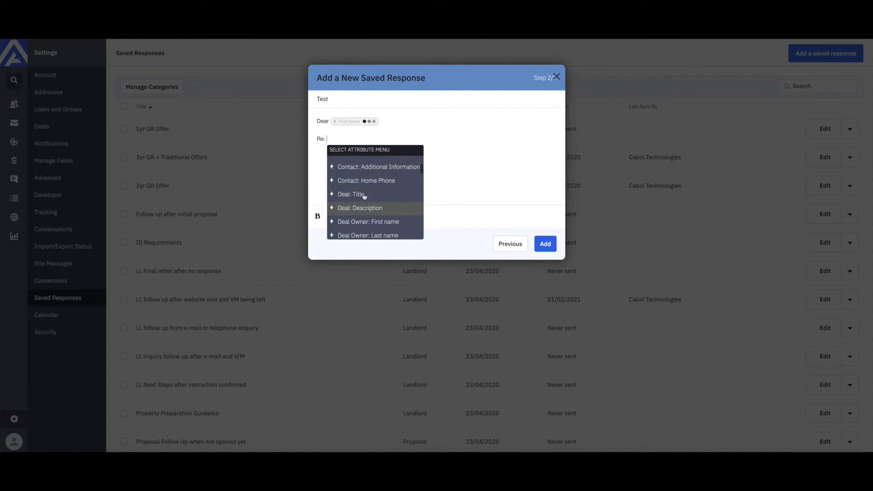
pyautogui.click(366, 196)
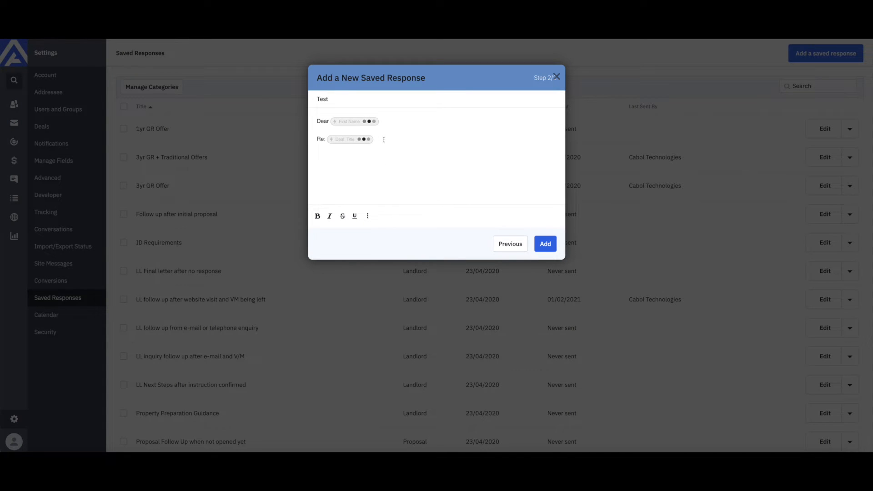
pyautogui.write('hwdgweuh jwegweyugr qwgqeiygf')
pyautogui.moveTo(403, 158); pyautogui.dragTo(376, 158)
pyautogui.click(367, 216)
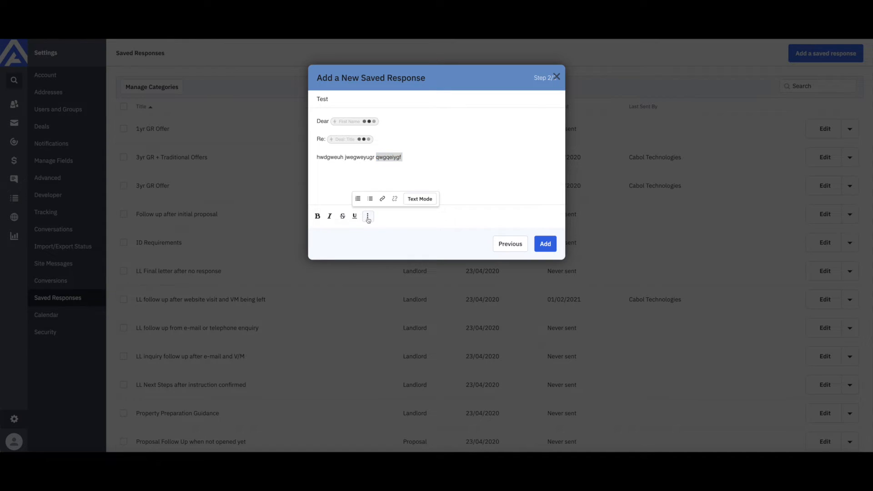
pyautogui.click(383, 200)
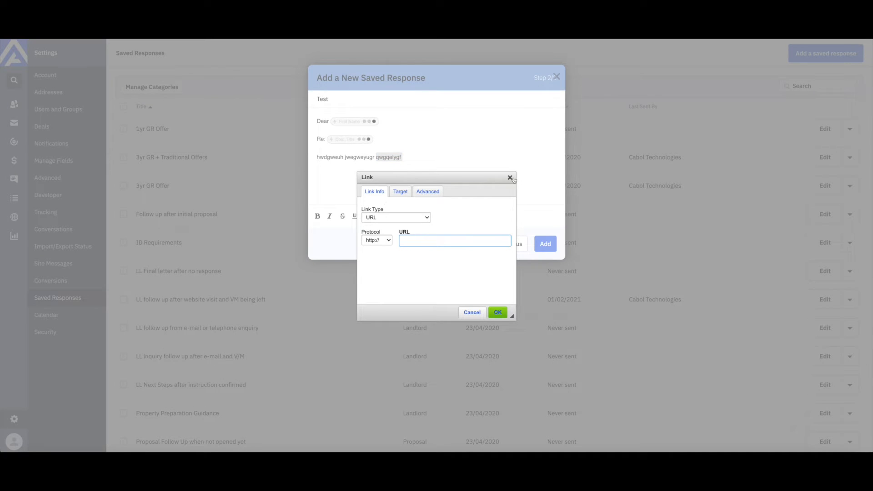
pyautogui.click(510, 178)
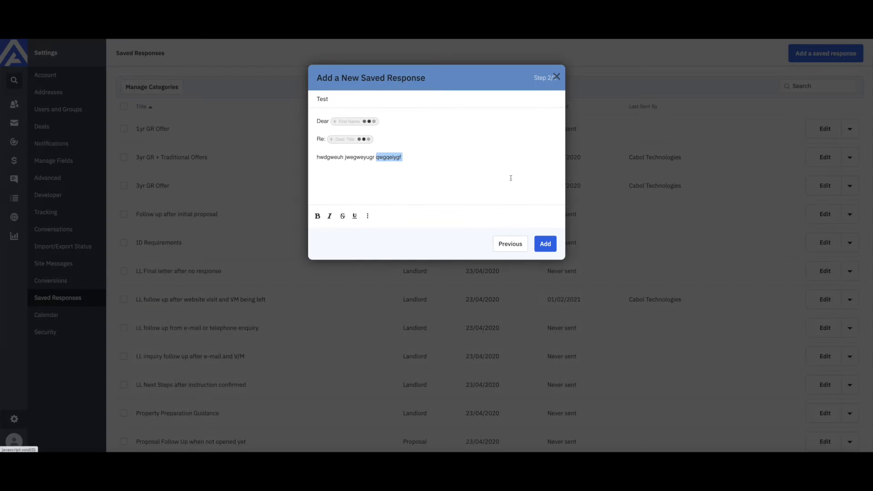
# Save the new response and open the landlord deal in the Appointment Made stage
pyautogui.click(547, 245)
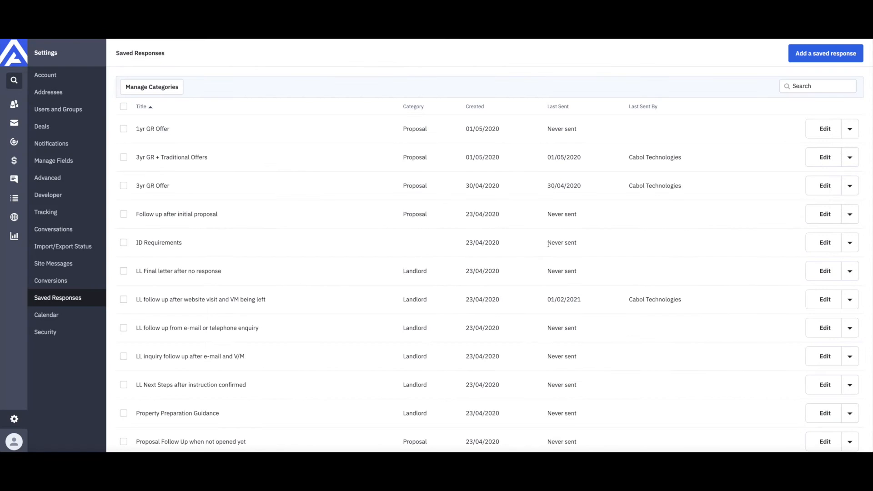
pyautogui.click(13, 162)
pyautogui.click(444, 156)
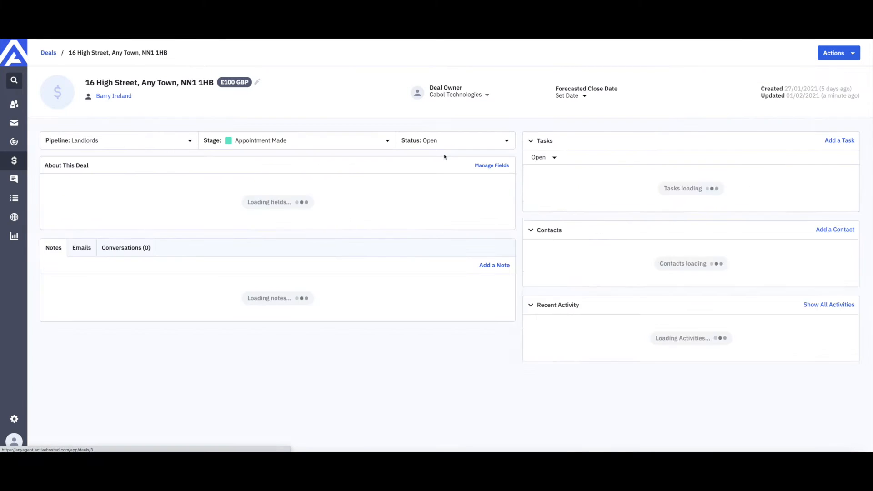
# Start an email to the deal's contact, insert the Landlord saved response "test" and send it
pyautogui.click(653, 296)
pyautogui.click(820, 300)
pyautogui.click(760, 242)
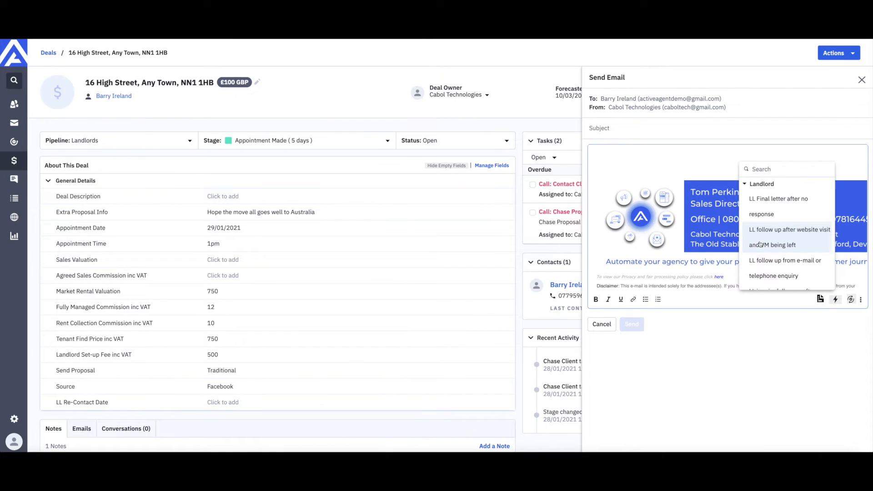
pyautogui.scroll(-5, 755, 260)
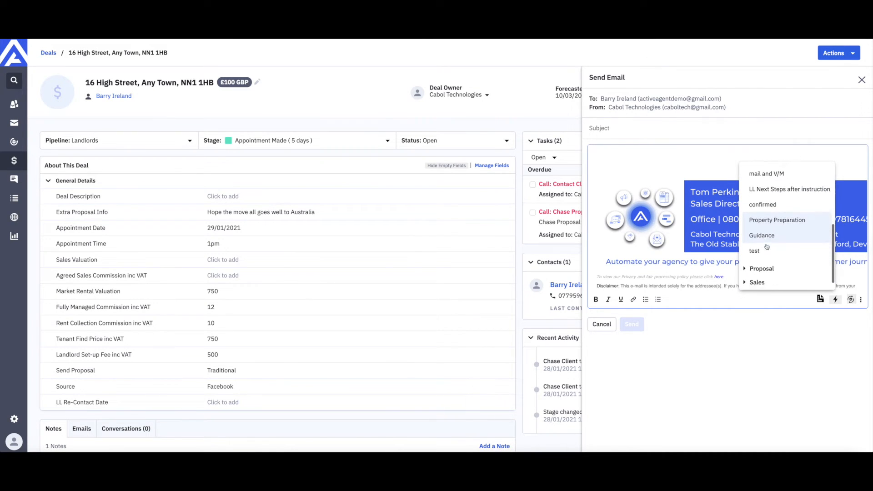
pyautogui.click(758, 249)
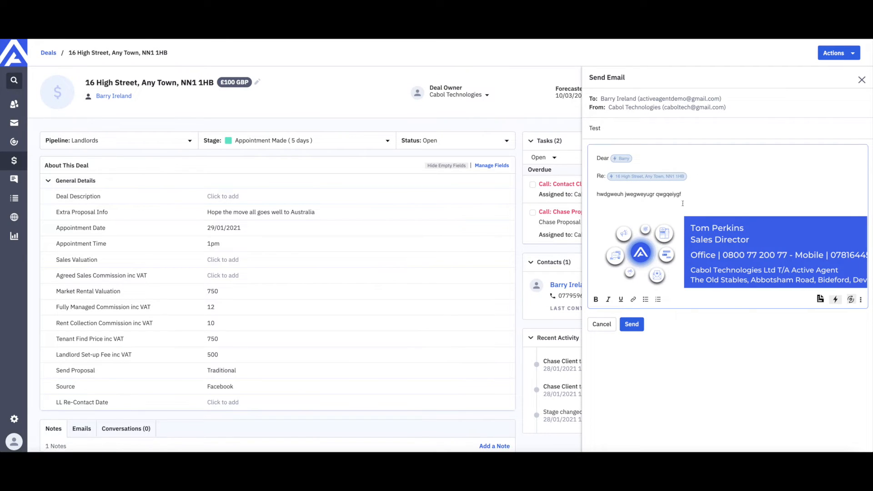
pyautogui.click(631, 324)
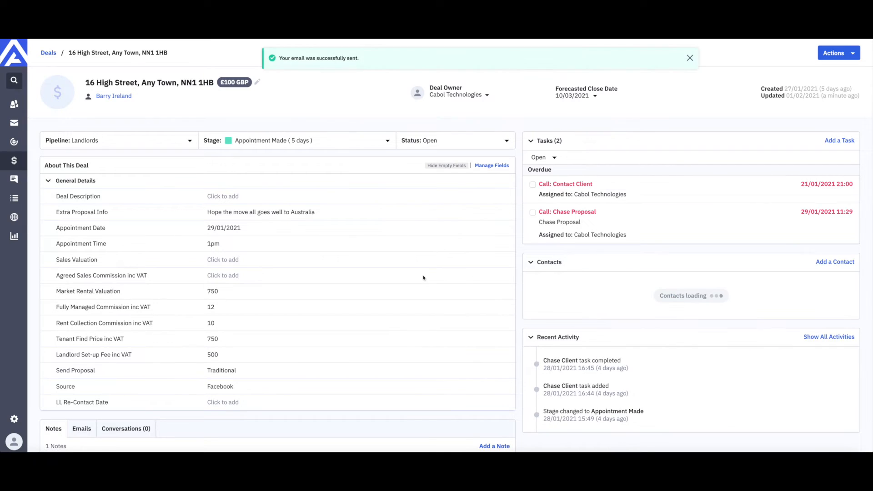
# Check the newly sent message in the deal's email history
pyautogui.scroll(-1, 423, 277)
pyautogui.click(81, 368)
pyautogui.scroll(-2, 193, 364)
pyautogui.scroll(-1, 193, 364)
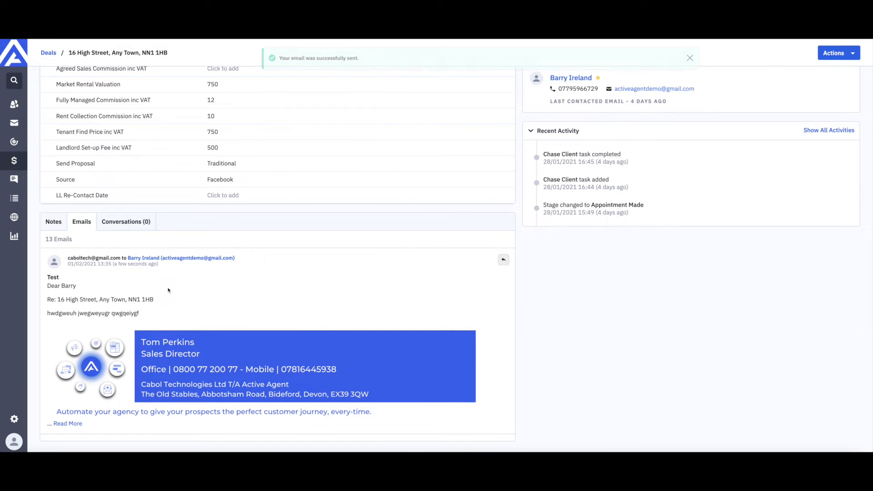
# Add the note "rfrffrg rgggg" to the deal
pyautogui.scroll(3, 168, 289)
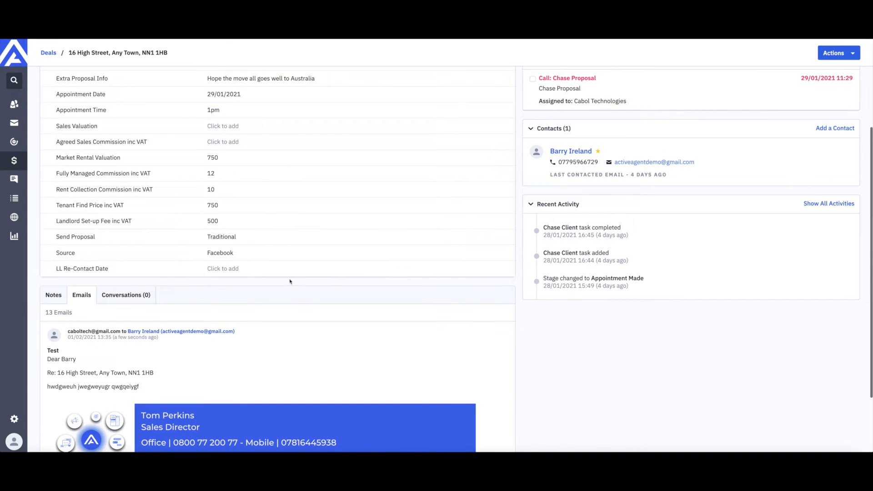
pyautogui.click(57, 296)
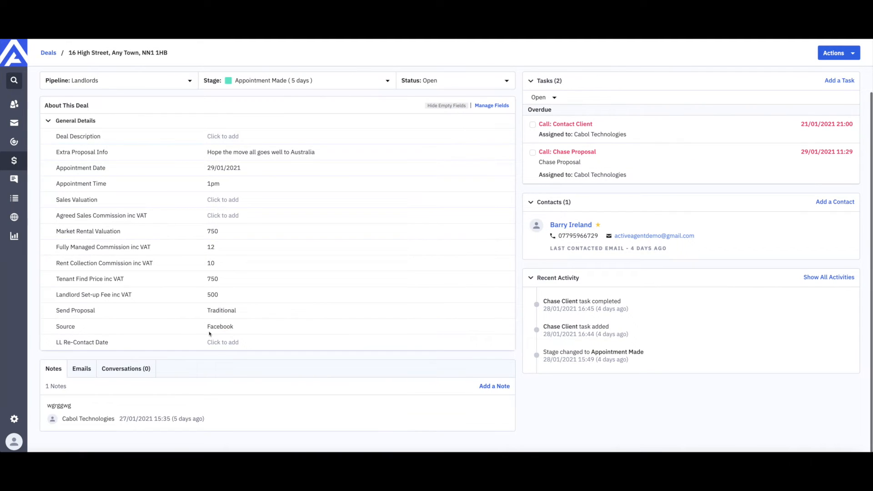
pyautogui.click(495, 386)
pyautogui.write('rfrffrg rgggg')
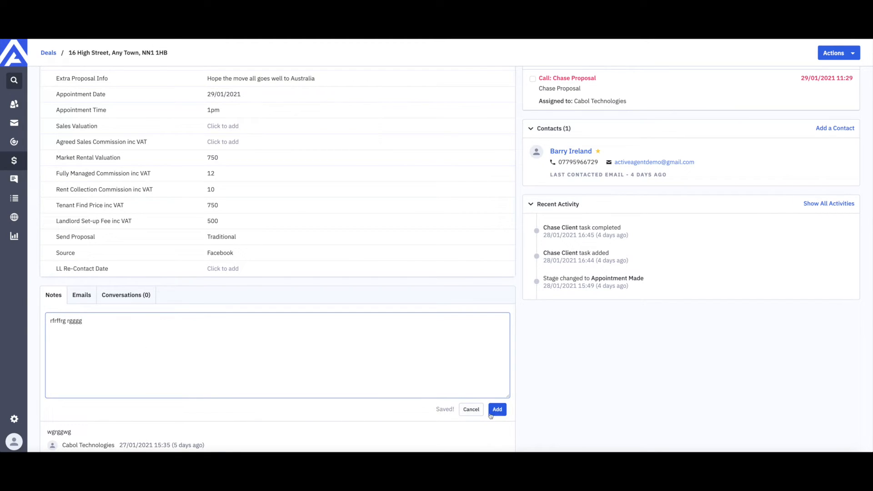
pyautogui.click(497, 410)
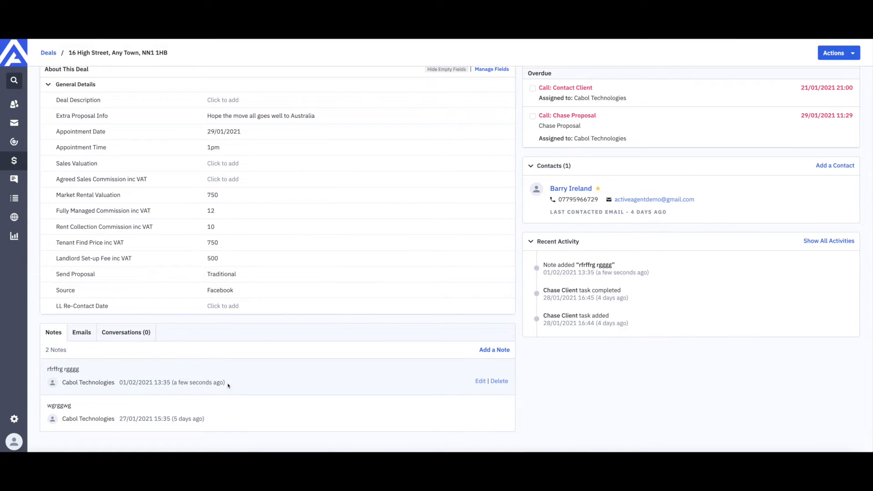
# Review all of the deal's recent activities, filtering them by Notes and by Emails, and close the list
pyautogui.click(830, 241)
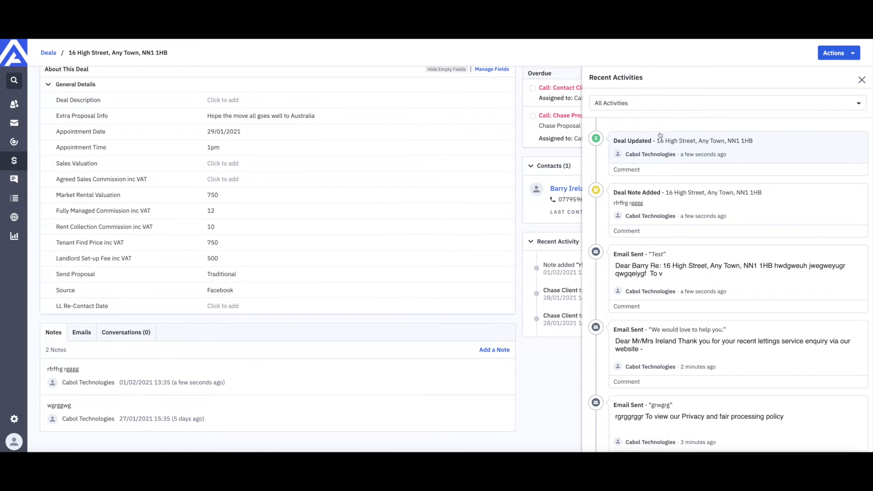
pyautogui.click(658, 109)
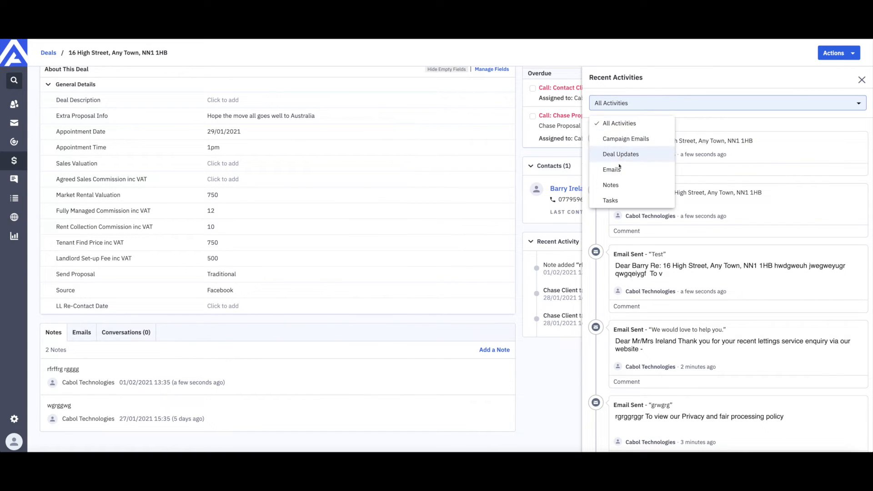
pyautogui.click(614, 185)
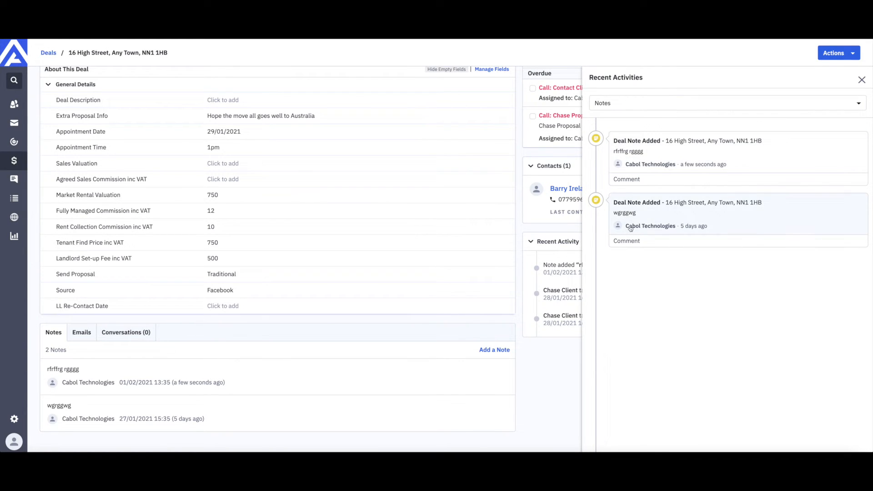
pyautogui.click(741, 104)
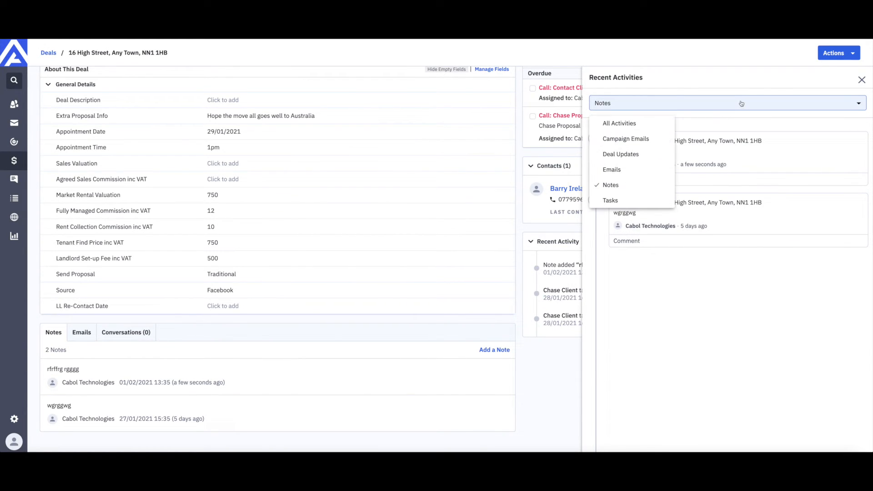
pyautogui.click(613, 169)
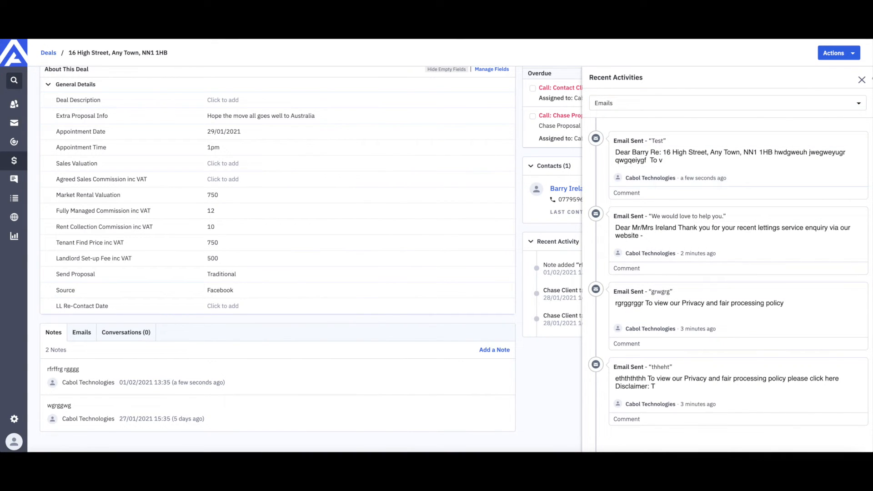
pyautogui.click(862, 80)
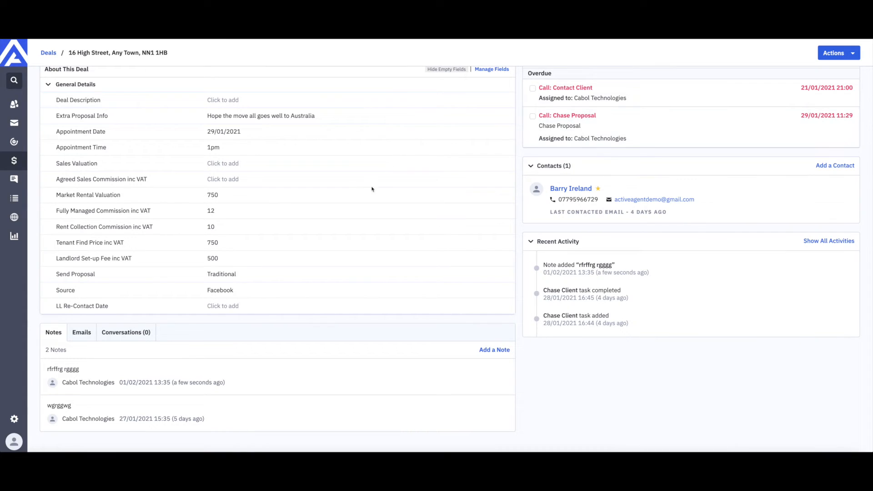
# Open the deal's contact and add the contact note "Note for the customer not property"
pyautogui.scroll(3, 491, 384)
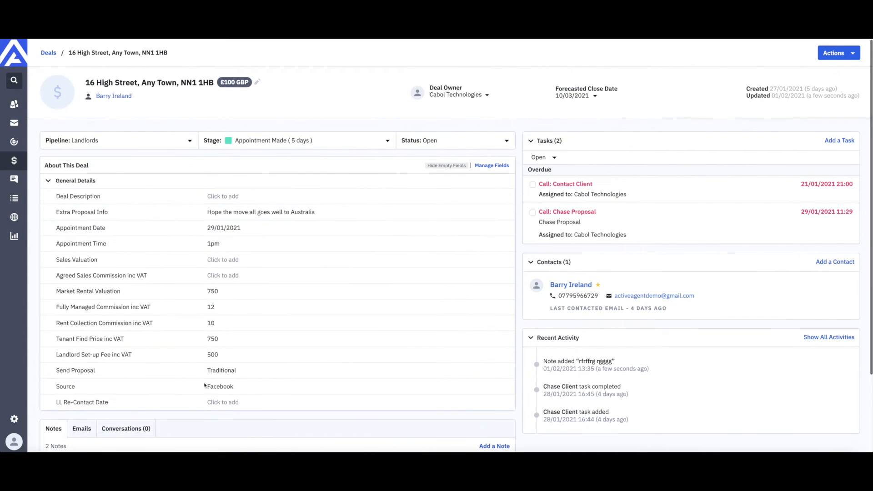
pyautogui.click(117, 97)
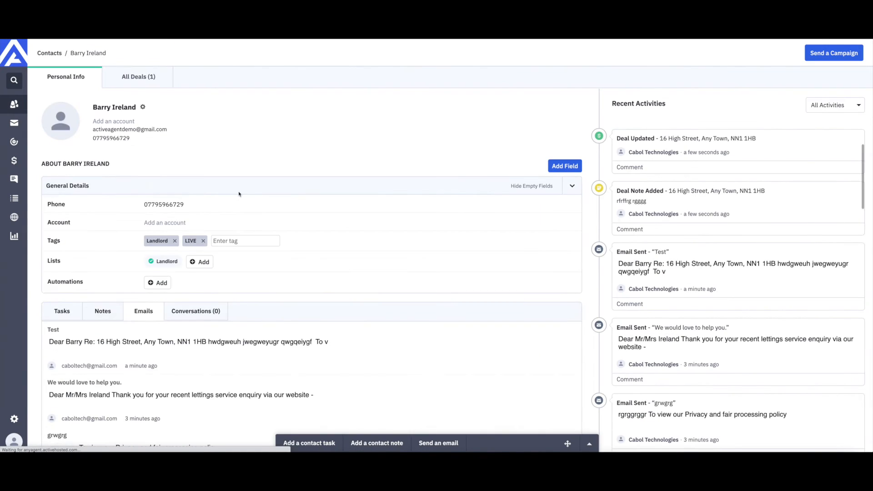
pyautogui.scroll(-3, 347, 314)
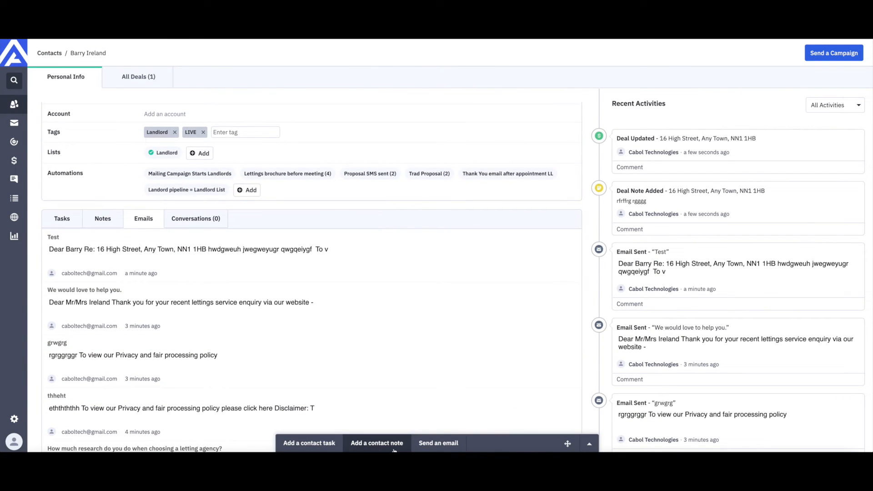
pyautogui.click(373, 444)
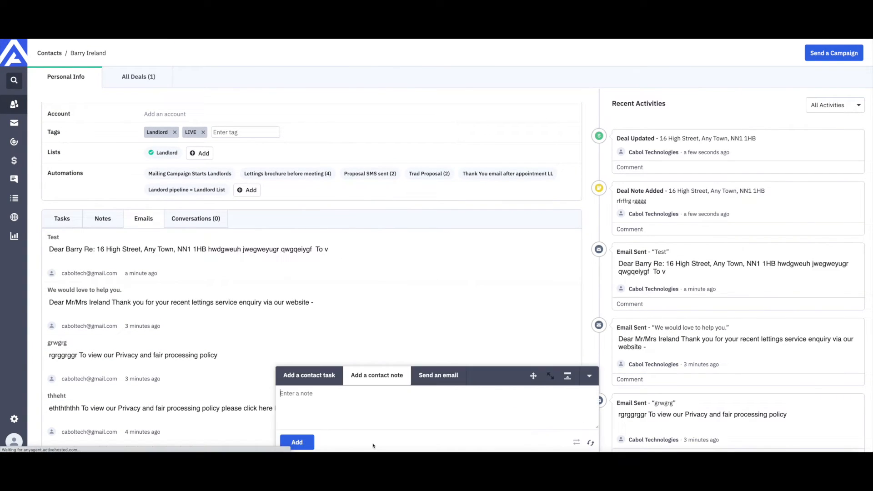
pyautogui.write('N')
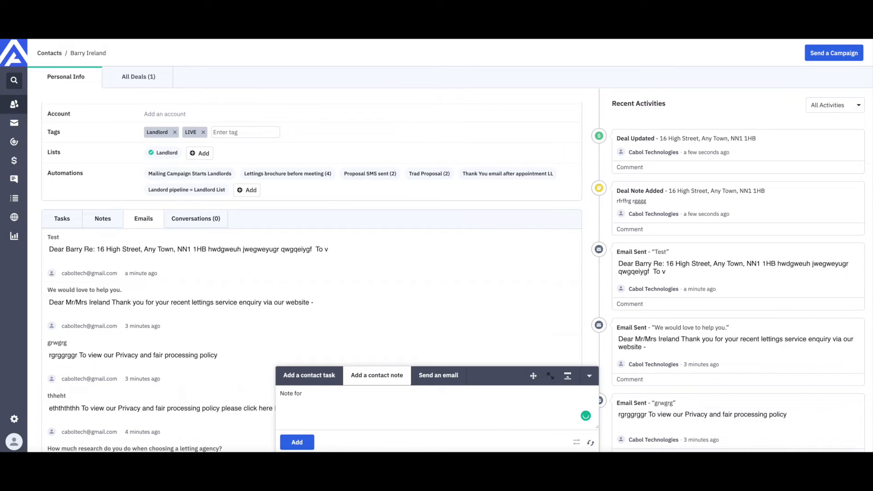
pyautogui.write('ote for customer not property')
pyautogui.moveTo(316, 392)
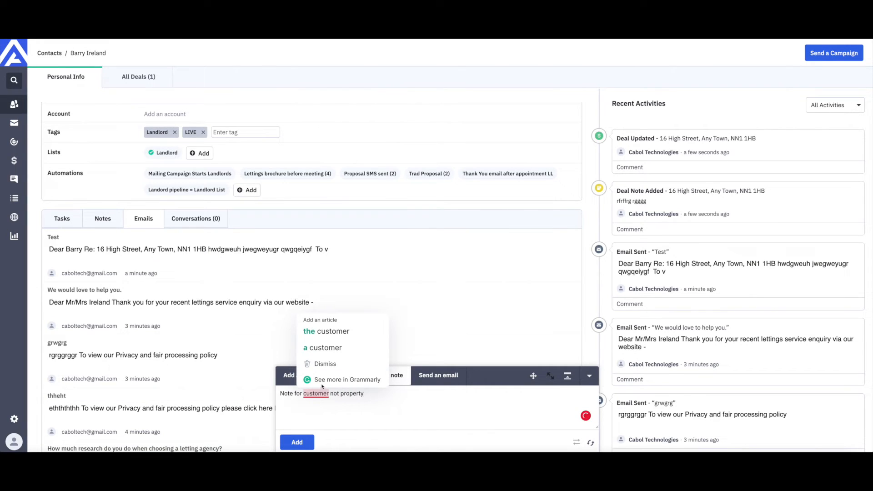
pyautogui.click(324, 332)
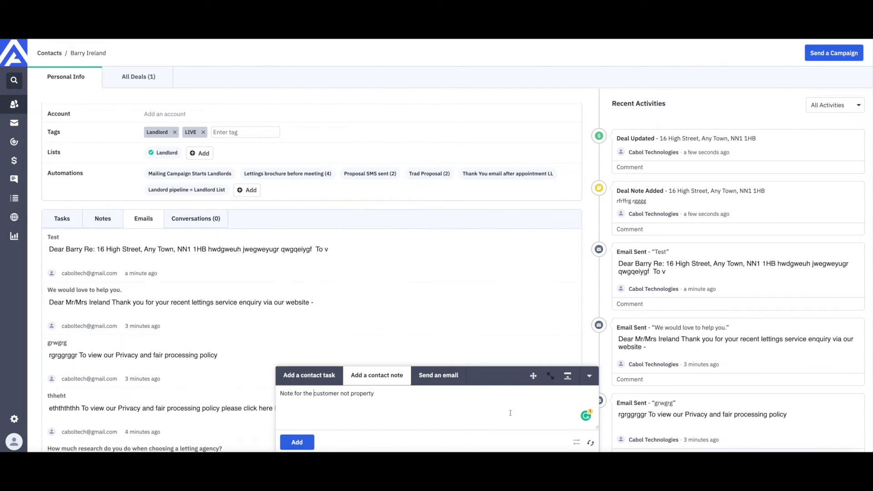
pyautogui.click(296, 442)
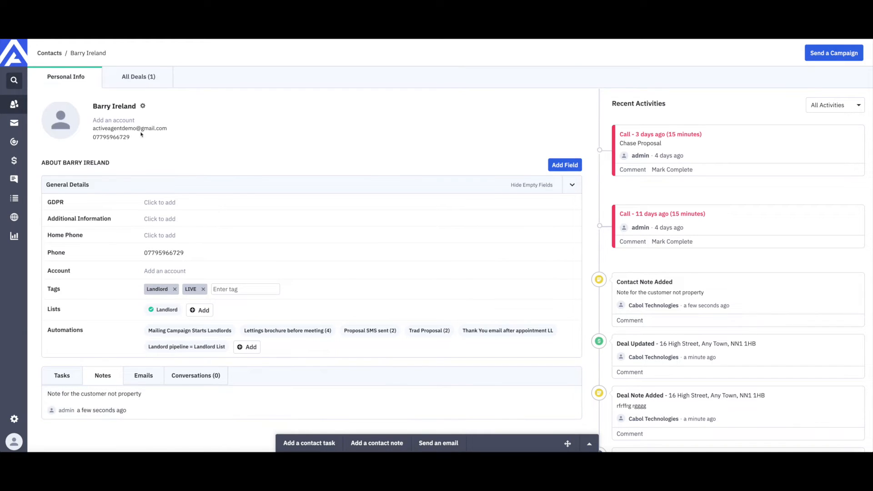
# Open the deal from the contact's list of deals and look over its notes
pyautogui.click(137, 78)
pyautogui.click(97, 203)
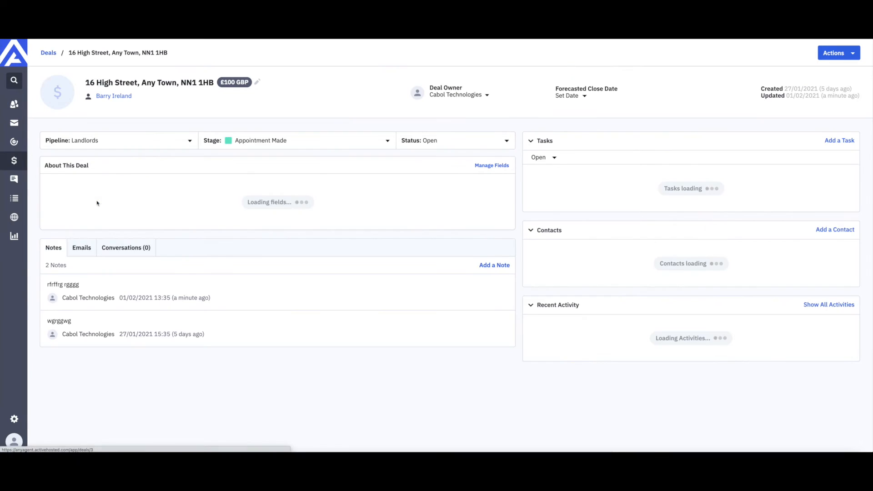
pyautogui.scroll(-2, 157, 242)
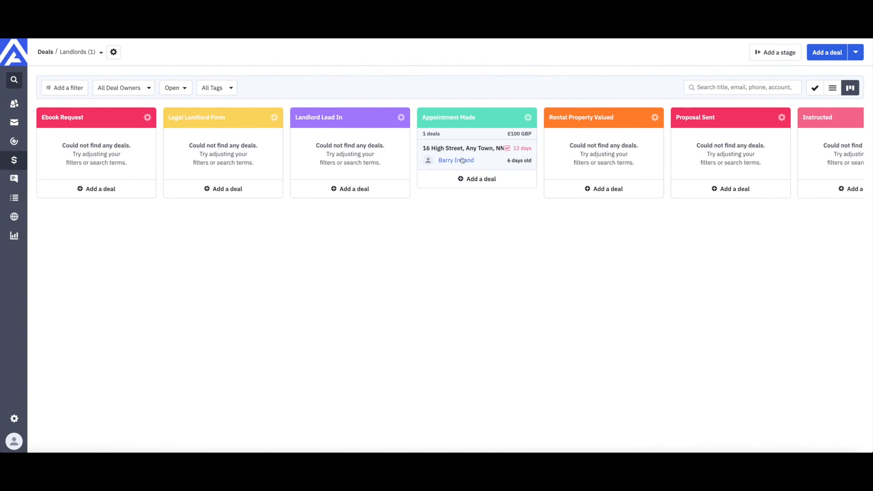
# Open the deal in the Appointment Made stage and view its sent campaign "How much research do you do when choosing a letting agency?"
pyautogui.click(465, 149)
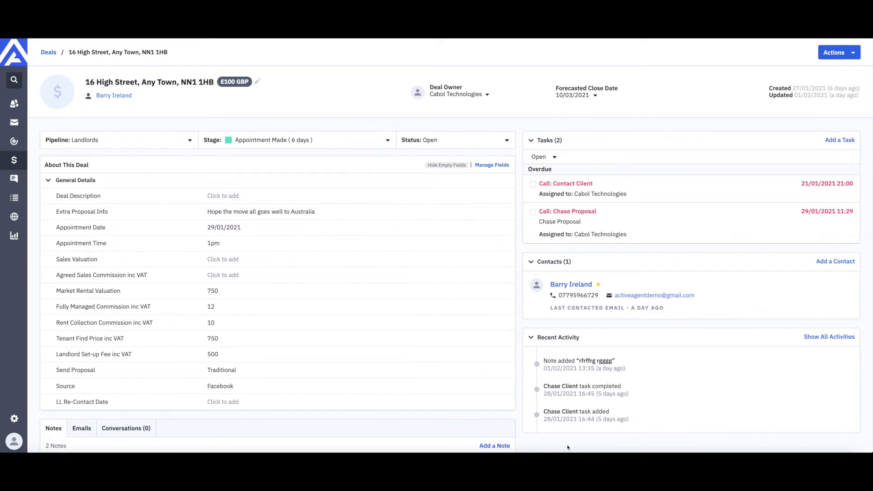
pyautogui.click(823, 337)
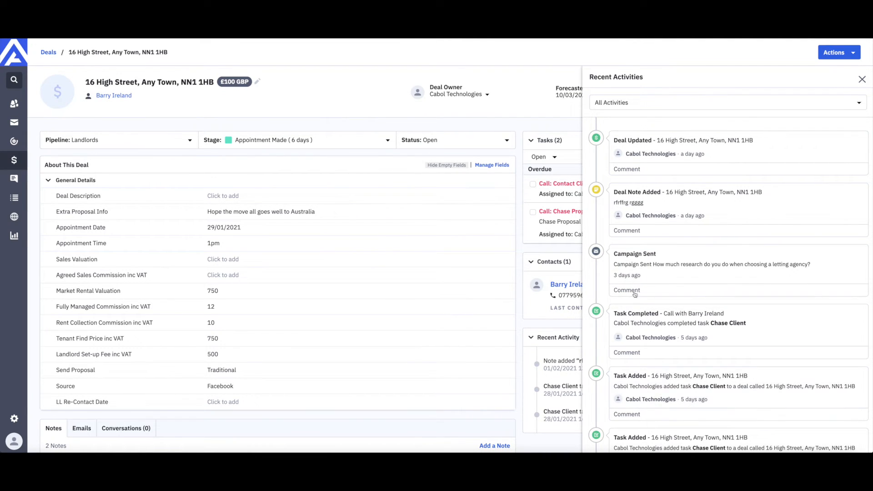
pyautogui.click(726, 266)
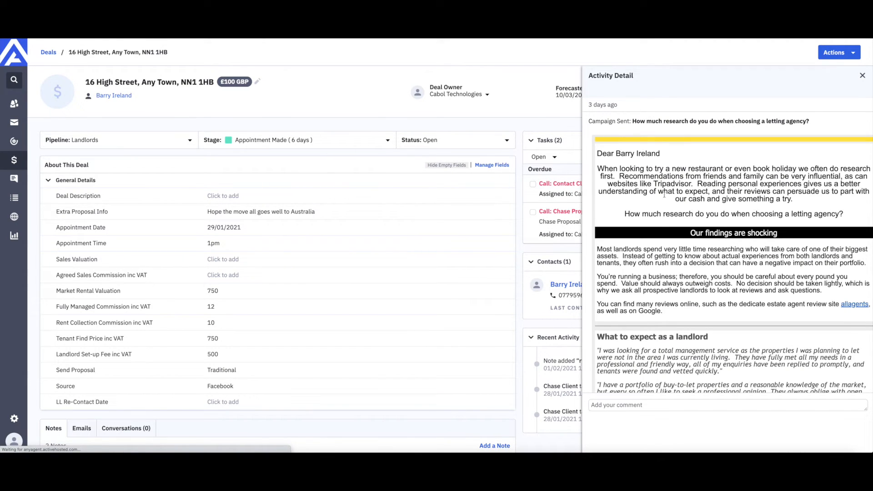
pyautogui.click(862, 76)
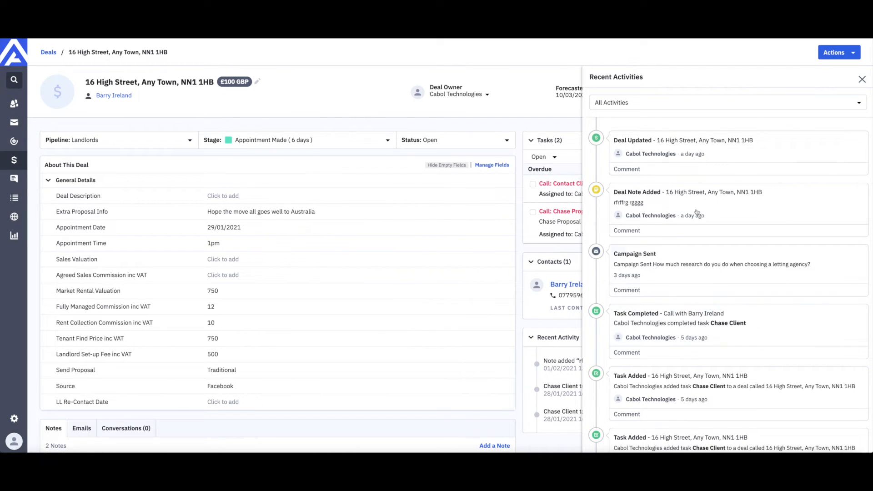
# Filter the deal's recent activities by Campaign Emails and by Emails, and close the list
pyautogui.click(791, 109)
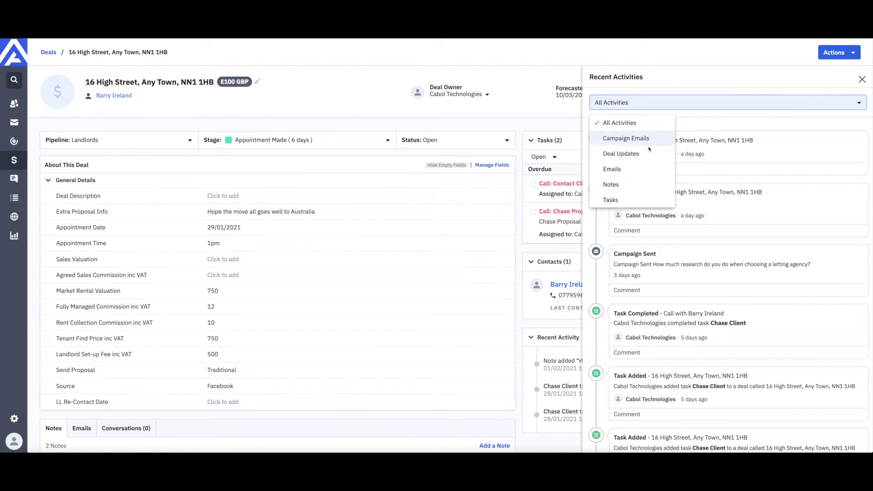
pyautogui.click(630, 139)
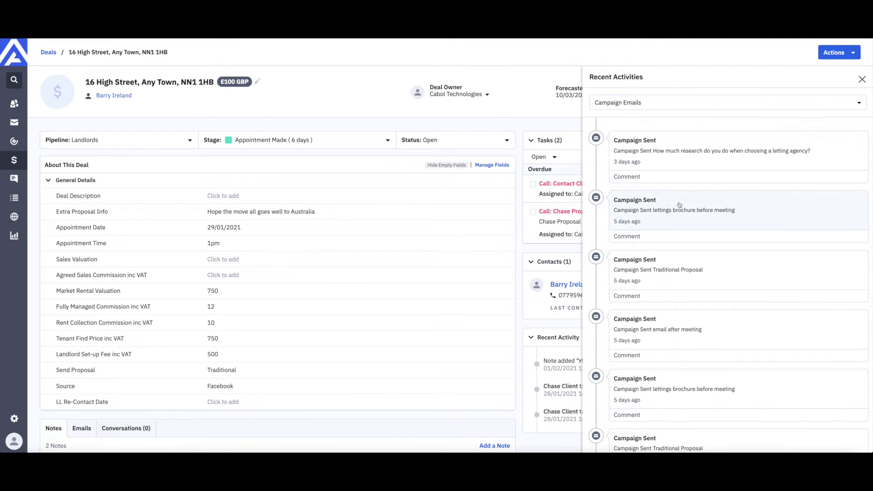
pyautogui.click(676, 105)
pyautogui.click(612, 169)
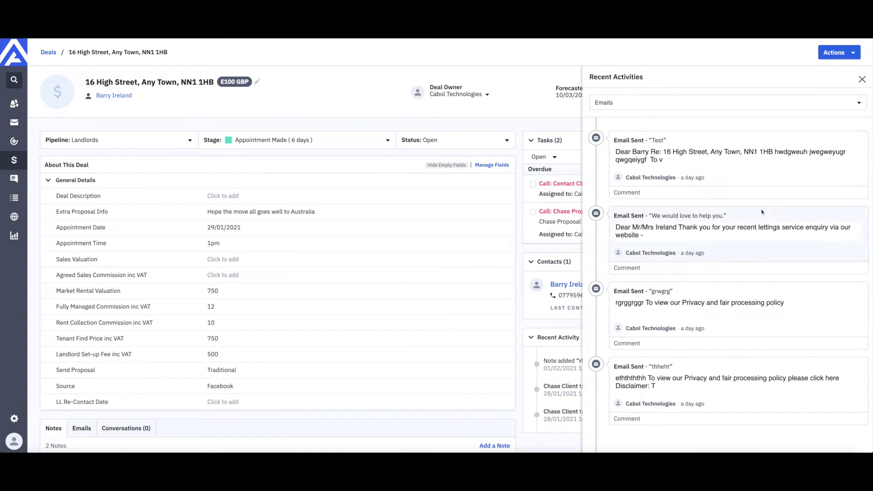
pyautogui.click(862, 80)
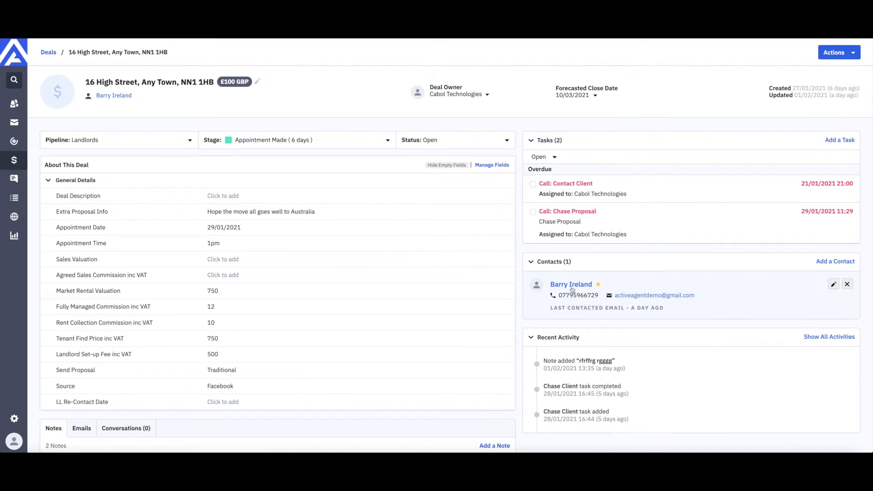
# Open the deal's contact record and examine the filter options for its recent activities
pyautogui.click(117, 96)
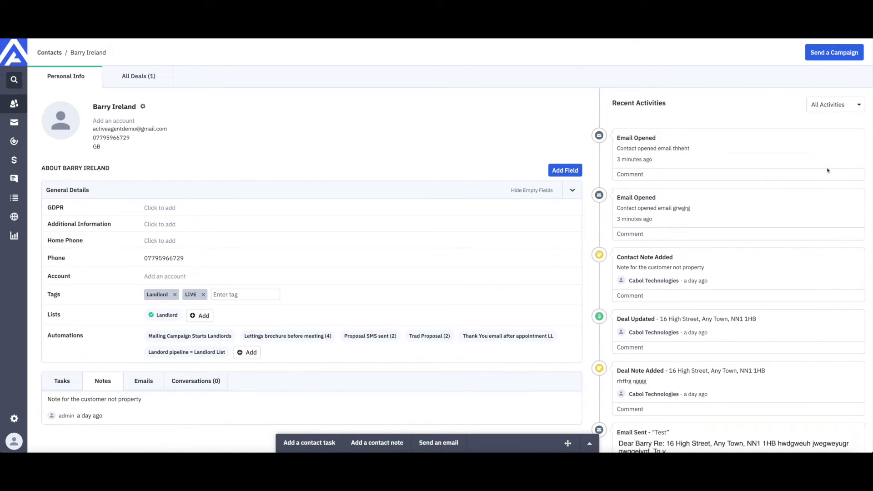
pyautogui.click(858, 106)
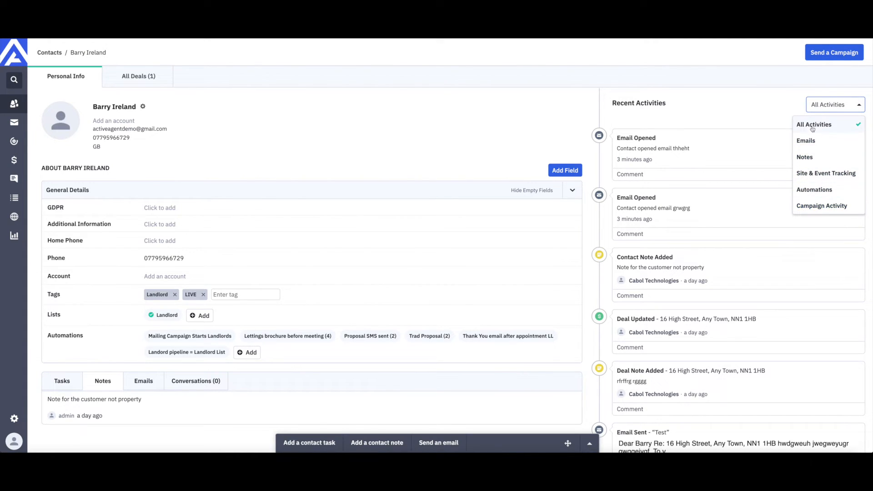
pyautogui.click(745, 108)
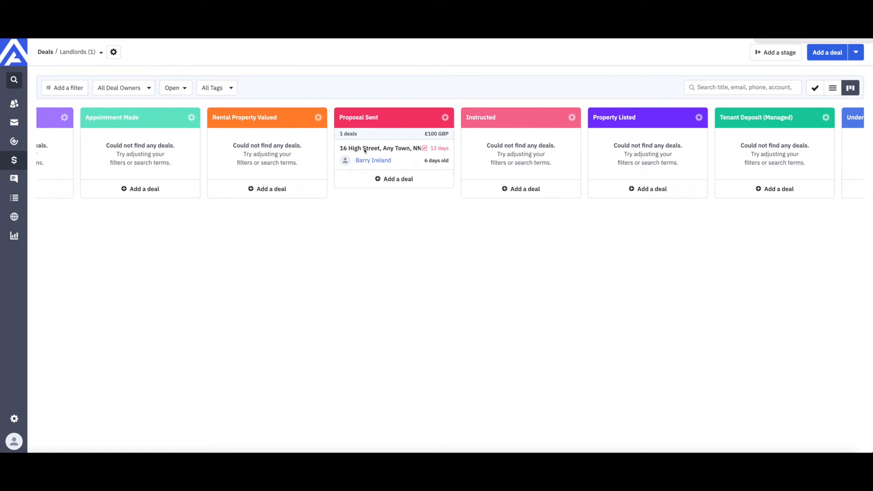
# Open the deal in the Proposal Sent stage and read the sent Traditional Proposal campaign among all its activities
pyautogui.click(387, 155)
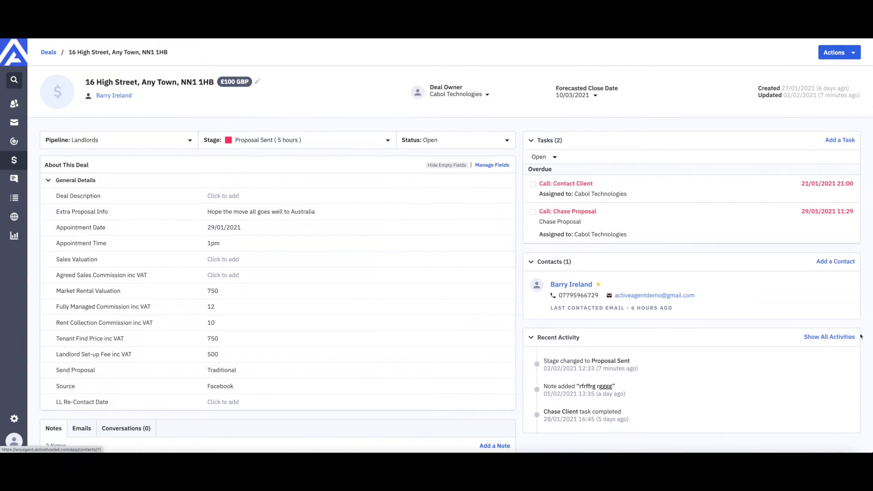
pyautogui.click(828, 338)
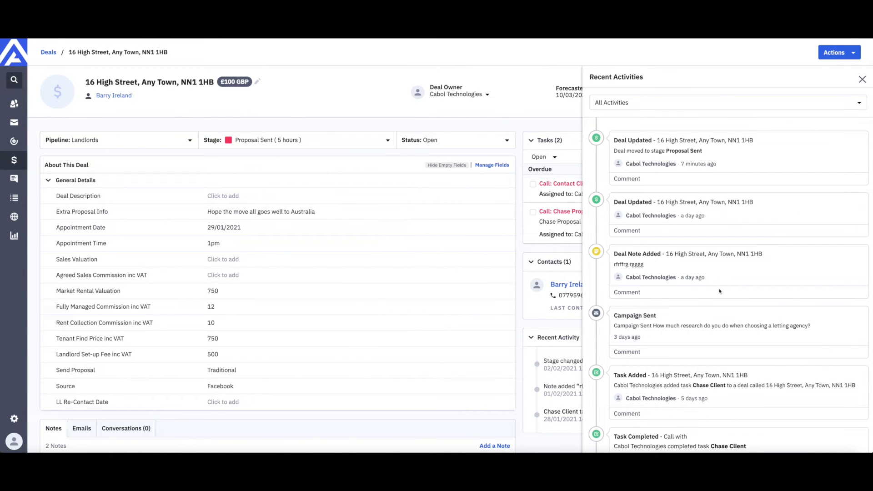
pyautogui.scroll(-3, 721, 291)
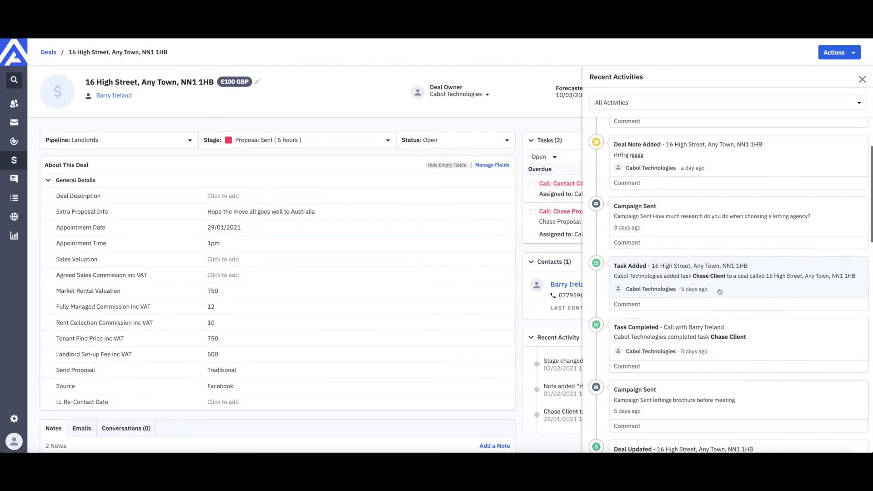
pyautogui.scroll(-10, 720, 292)
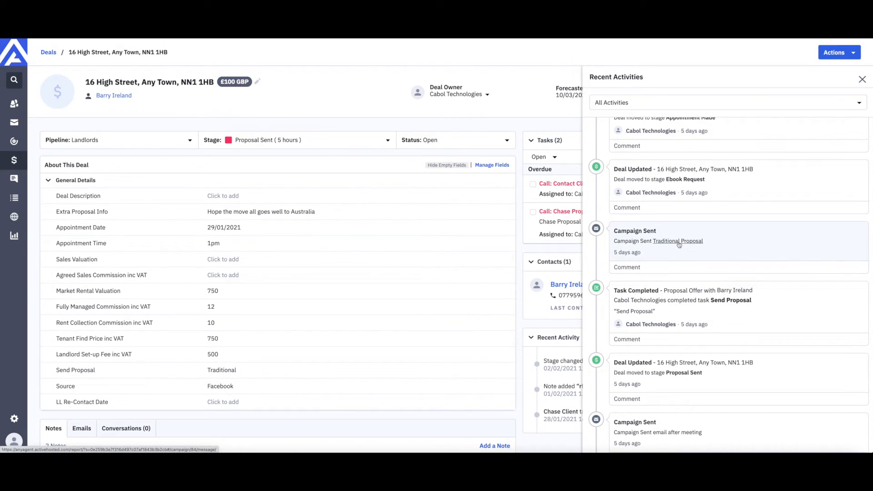
pyautogui.click(678, 245)
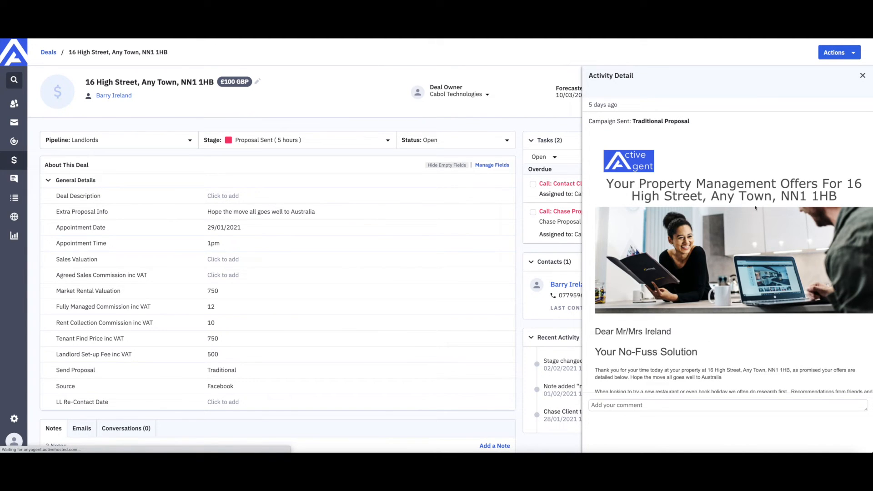
pyautogui.scroll(-10, 716, 303)
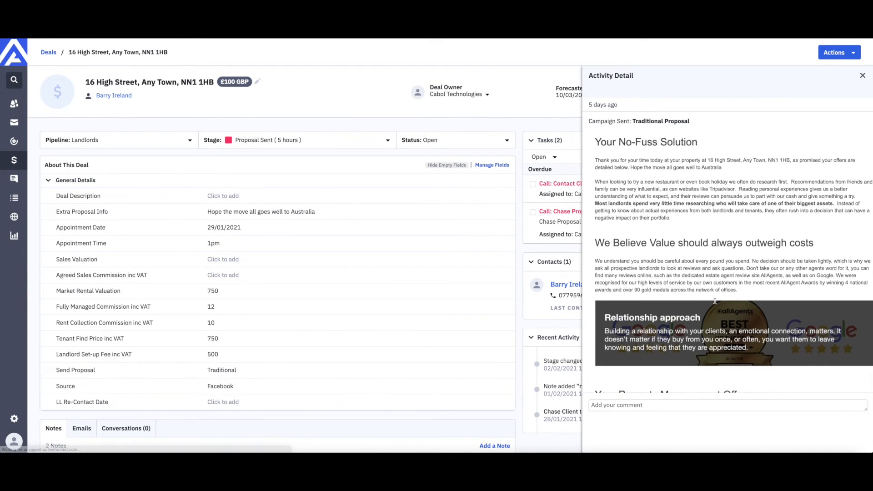
pyautogui.scroll(-10, 715, 302)
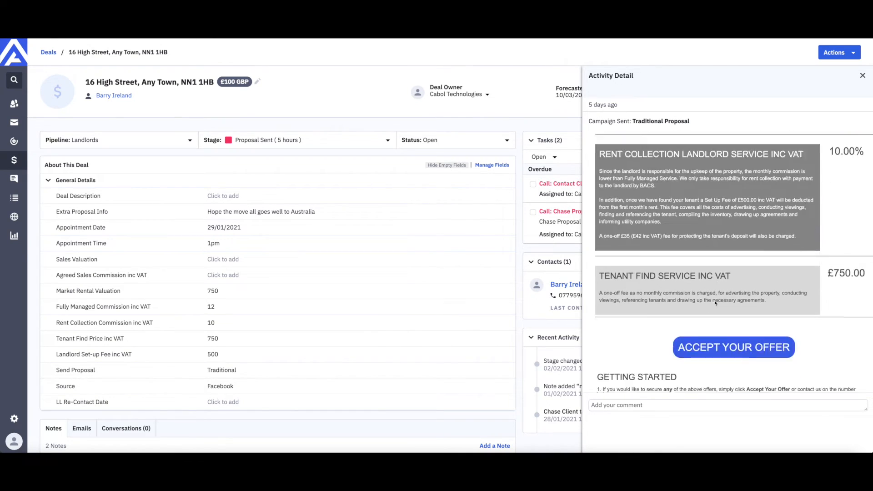
# Accept the offer in the proposal and choose Fully Managed Landlord Service as the required level of service
pyautogui.click(727, 294)
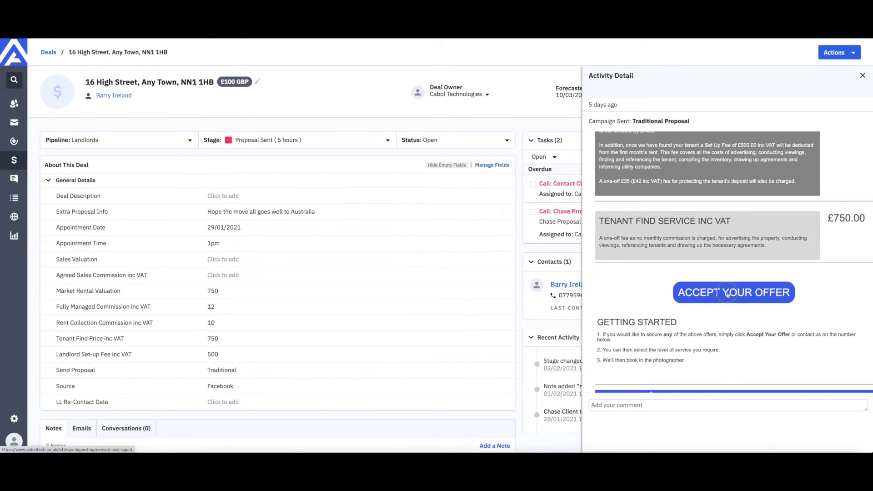
pyautogui.scroll(-3, 726, 260)
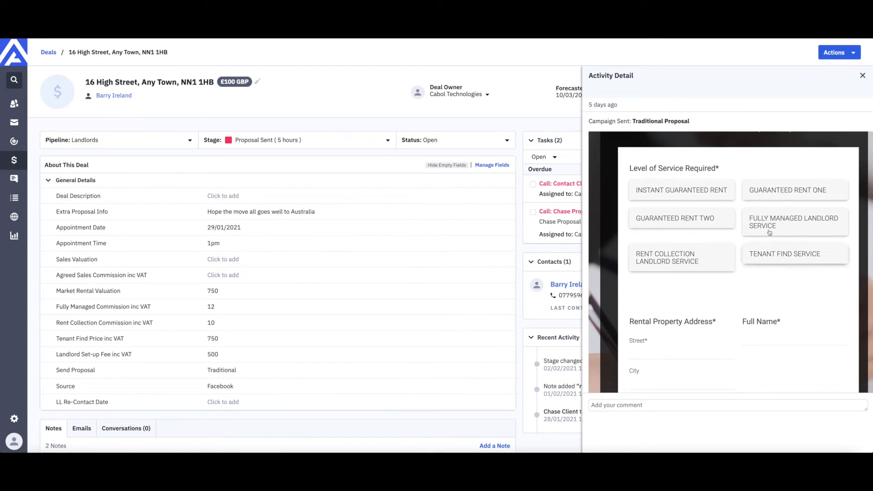
pyautogui.click(782, 225)
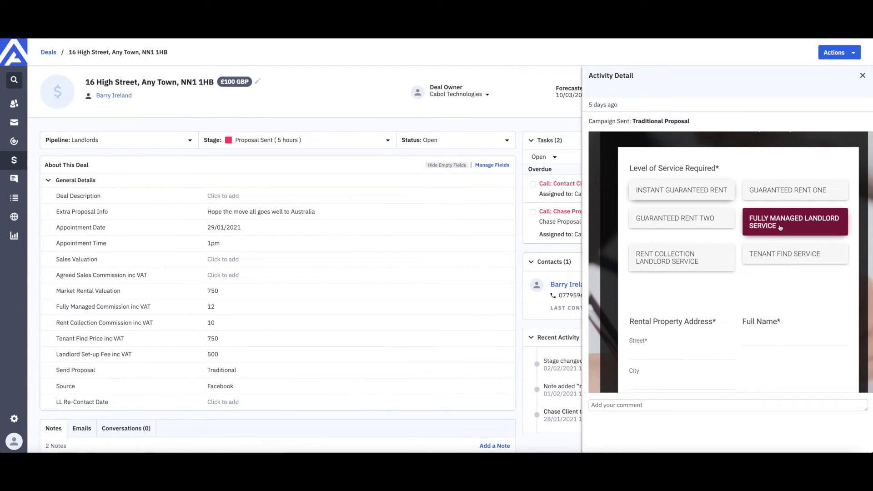
# Fill in the rental property address from a saved address and enter the landlord's full name in the agreement form
pyautogui.scroll(-3, 727, 227)
pyautogui.click(650, 232)
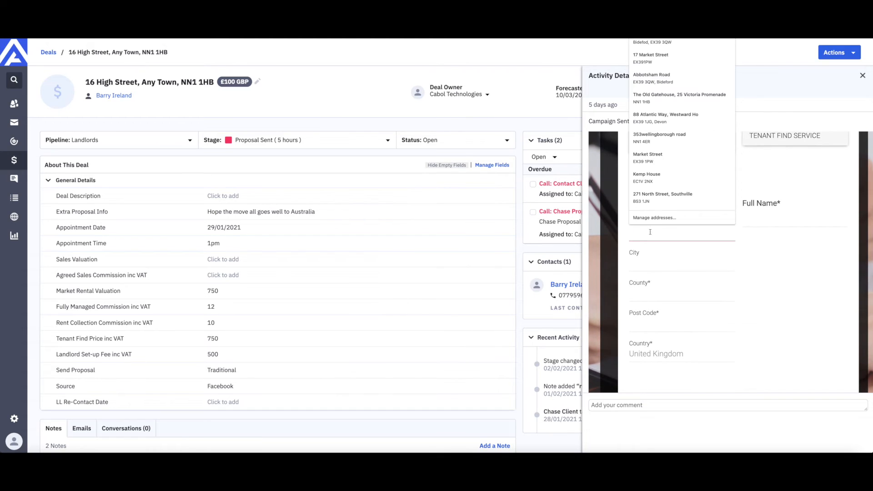
pyautogui.click(660, 81)
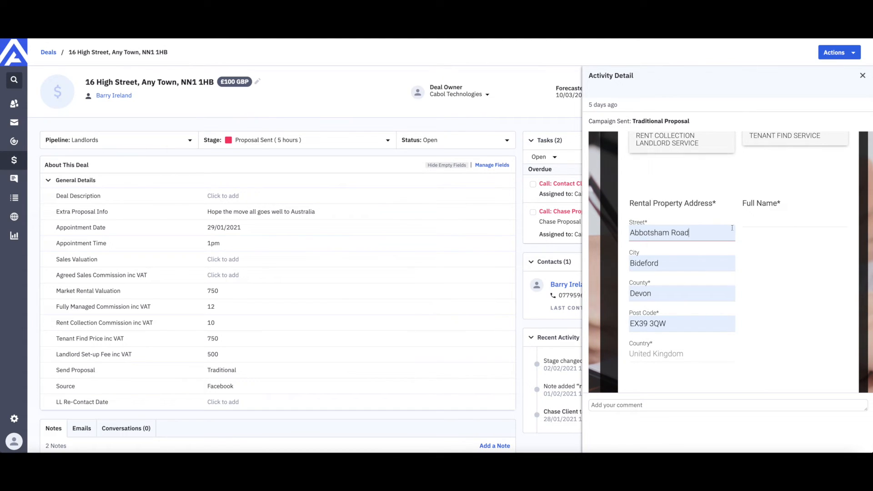
pyautogui.click(765, 219)
pyautogui.write('B Irealnd')
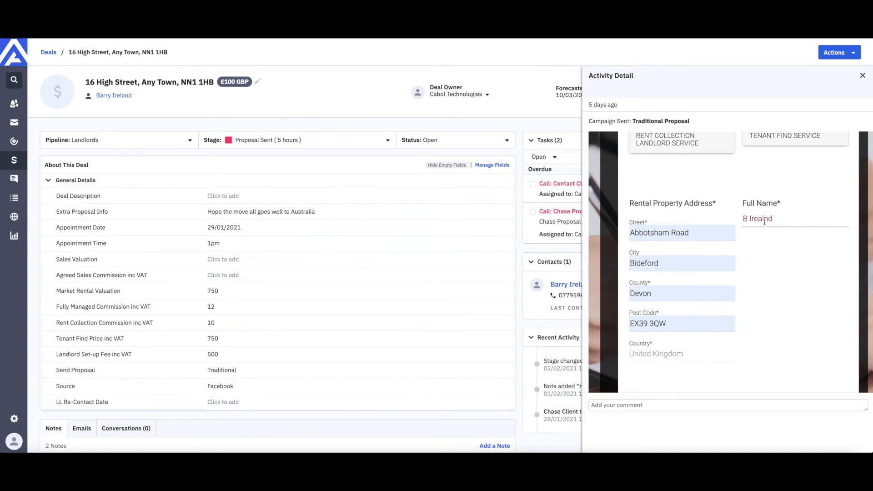
pyautogui.scroll(-5, 769, 268)
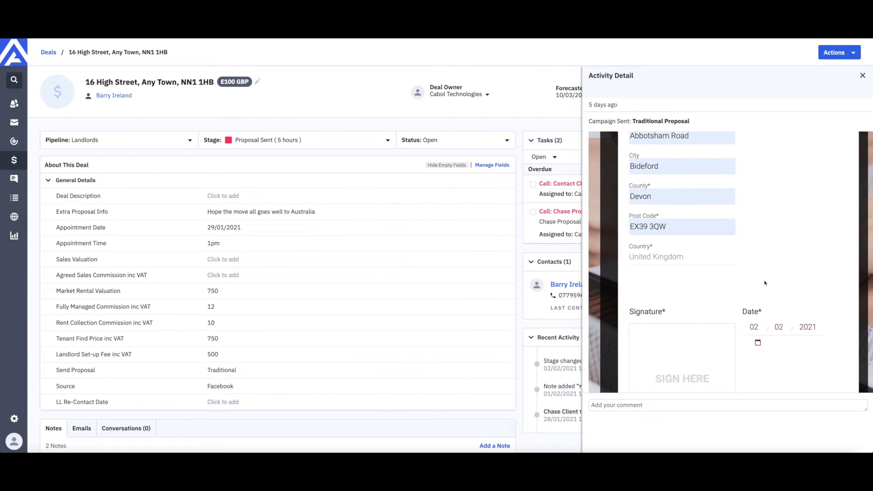
# Sign the agreement form with a handwritten signature and submit it
pyautogui.moveTo(649, 293)
pyautogui.mouseDown()
pyautogui.moveTo(704, 239)
pyautogui.moveTo(694, 284)
pyautogui.mouseUp()
pyautogui.click(718, 319)
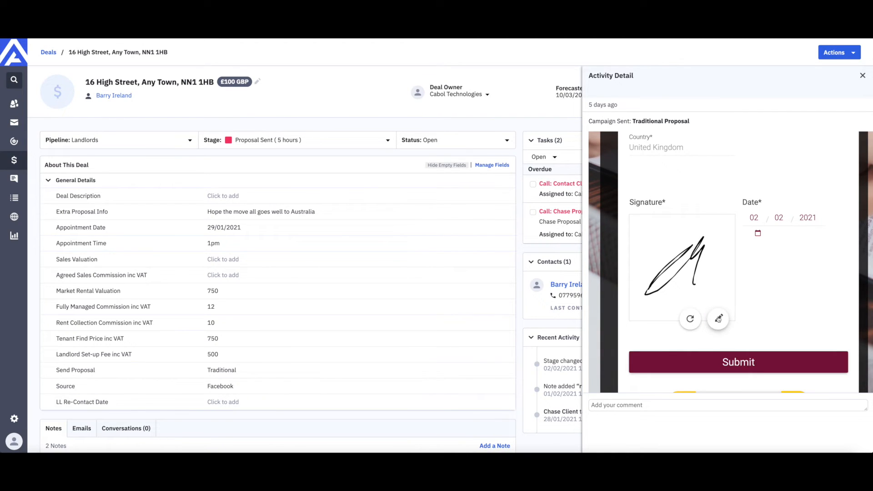
pyautogui.click(741, 368)
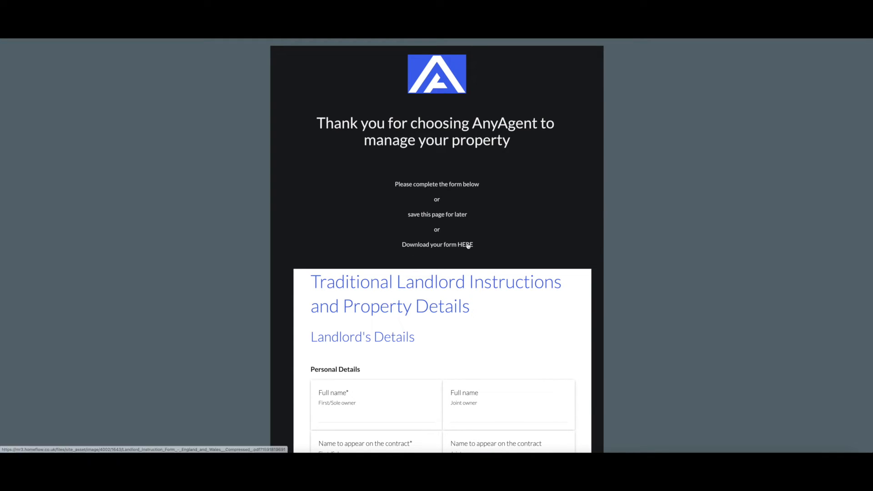
# Try Leasehold and settle on Freehold for the legal ownership question in the Traditional Landlord Instructions form
pyautogui.scroll(-1, 469, 322)
pyautogui.scroll(-2, 468, 319)
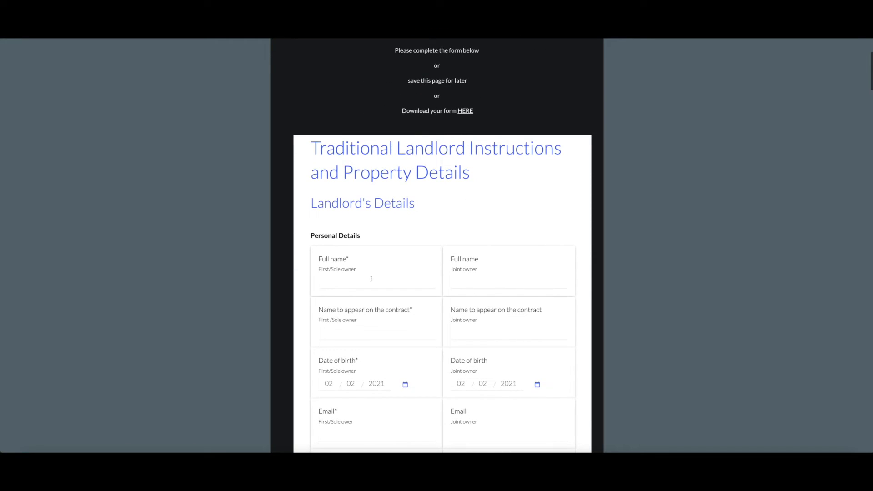
pyautogui.scroll(-4, 446, 275)
pyautogui.scroll(-10, 448, 276)
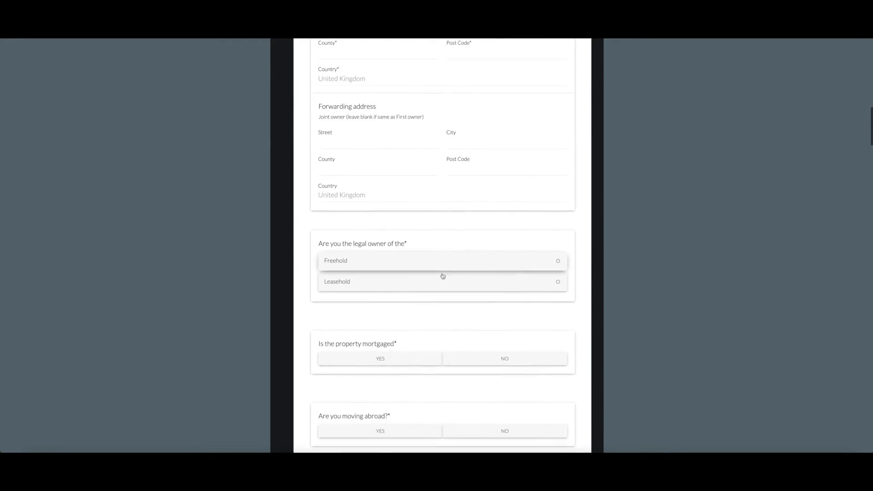
pyautogui.click(385, 217)
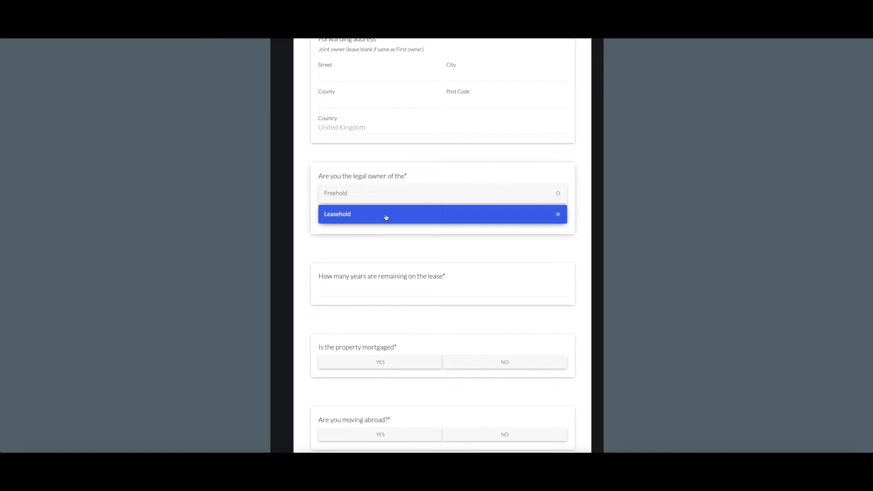
pyautogui.click(362, 197)
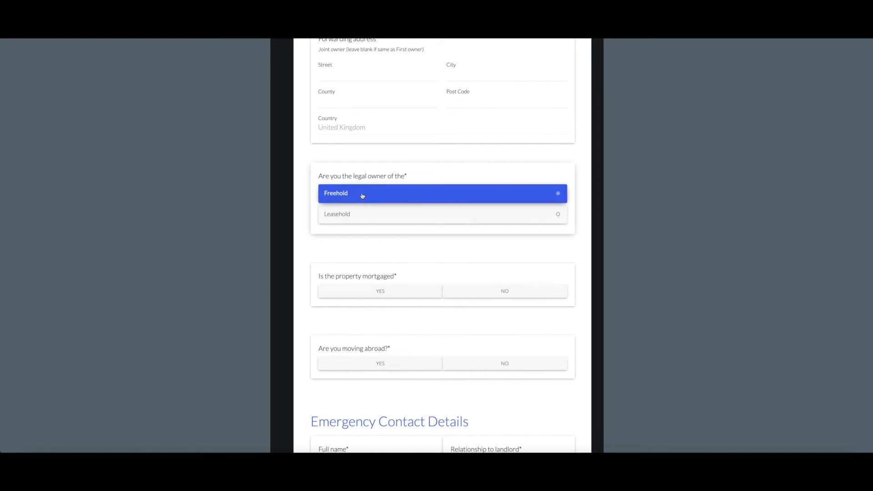
# Try Yes and settle on No for whether the property is mortgaged, and look through the remaining property details
pyautogui.click(383, 293)
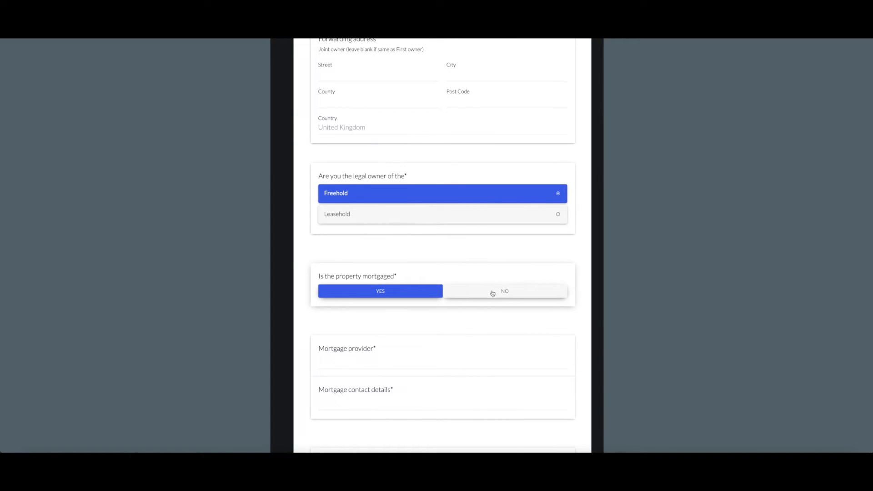
pyautogui.click(503, 291)
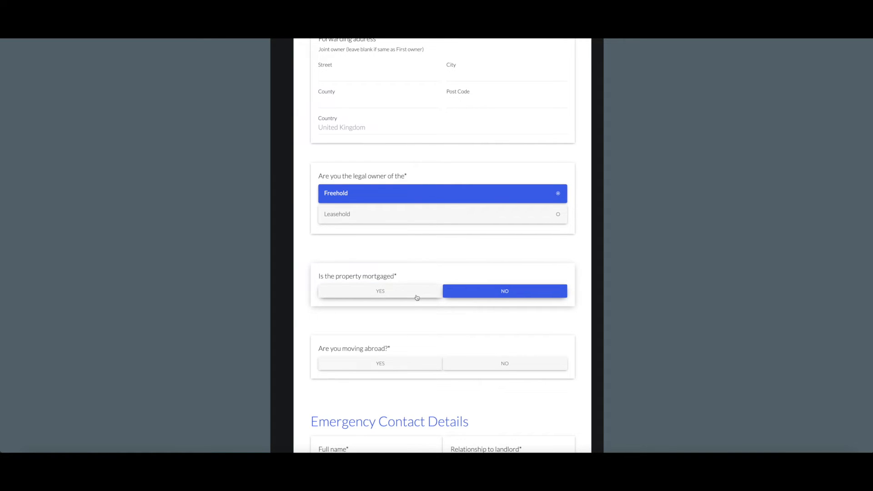
pyautogui.scroll(-6, 415, 297)
pyautogui.scroll(-20, 417, 296)
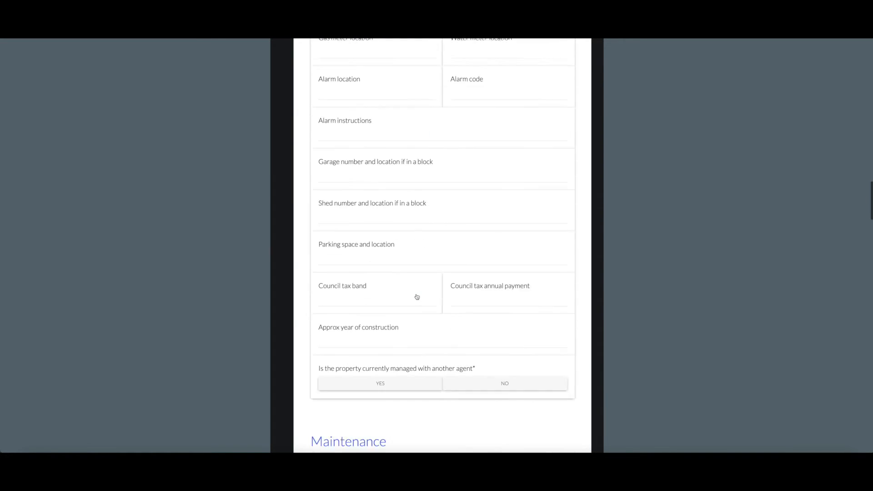
pyautogui.scroll(-8, 416, 297)
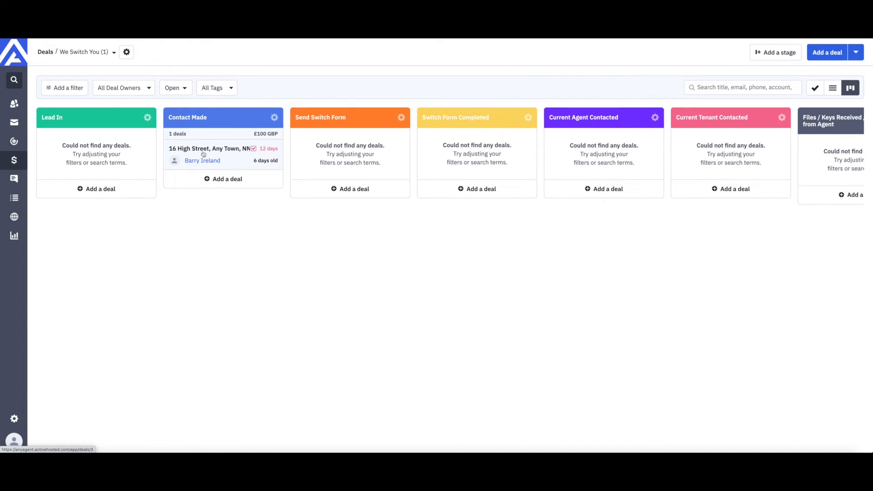
# Move the deal to Send Switch Form in the We Switch You pipeline, and to Listed With Competitor in the Vendors pipeline
pyautogui.moveTo(197, 150); pyautogui.dragTo(324, 142)
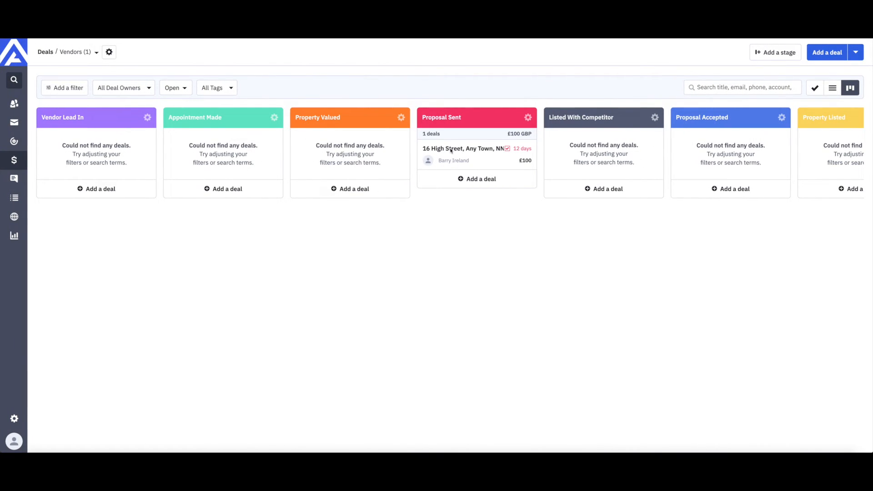
pyautogui.moveTo(450, 151); pyautogui.dragTo(567, 142)
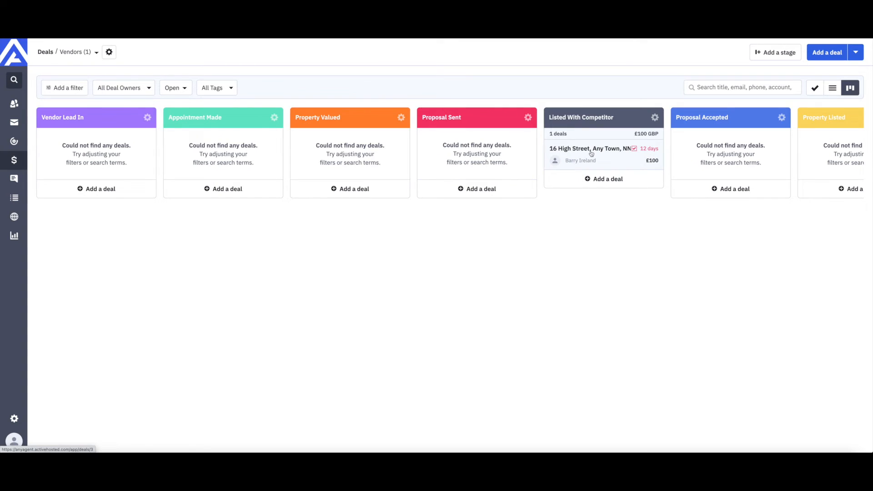
# Send the Vendor Fall Through campaign to the contact of the deal listed with a competitor
pyautogui.click(591, 153)
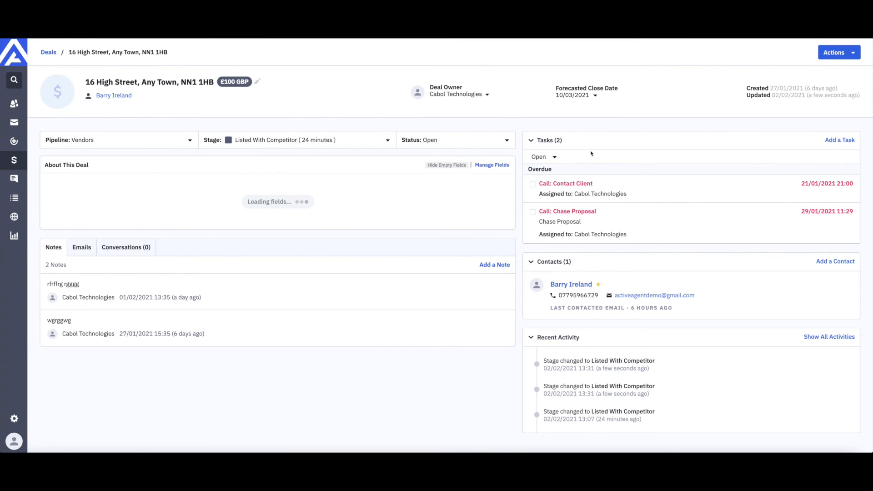
pyautogui.click(114, 96)
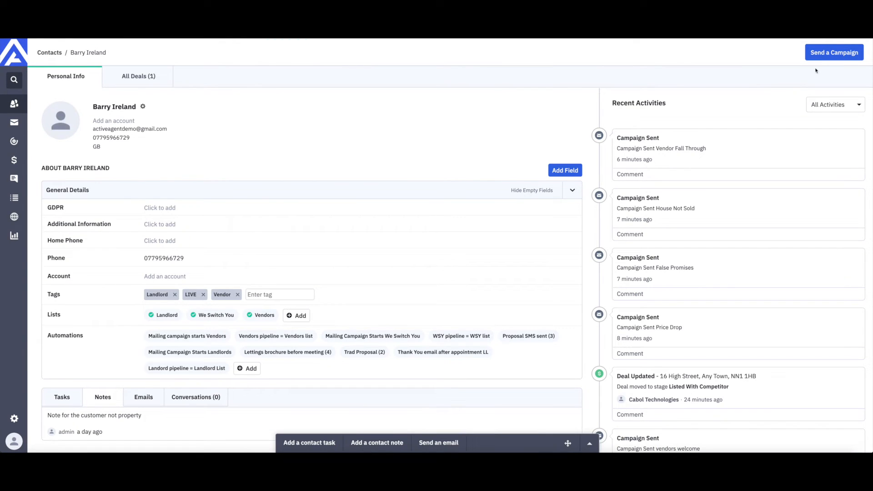
pyautogui.click(821, 56)
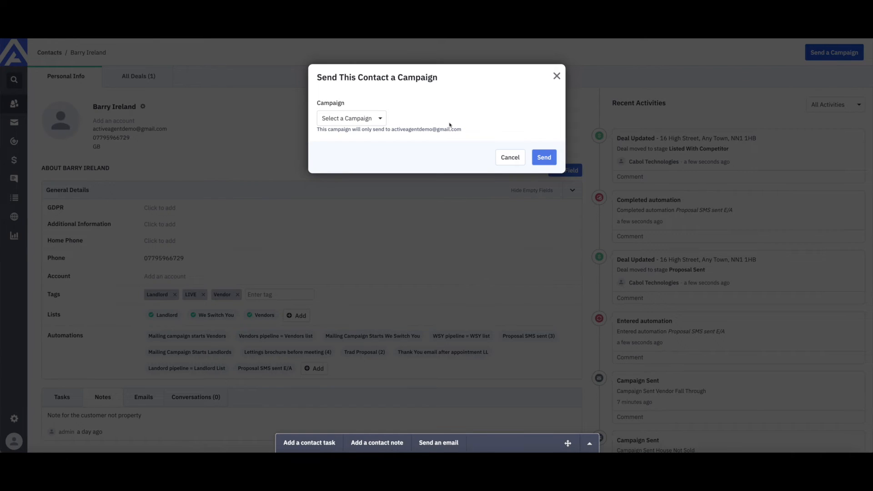
pyautogui.click(378, 120)
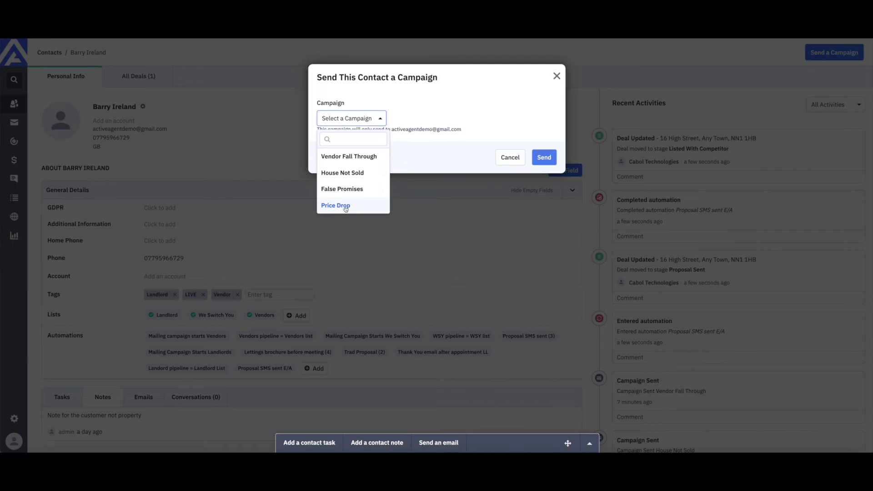
pyautogui.click(342, 156)
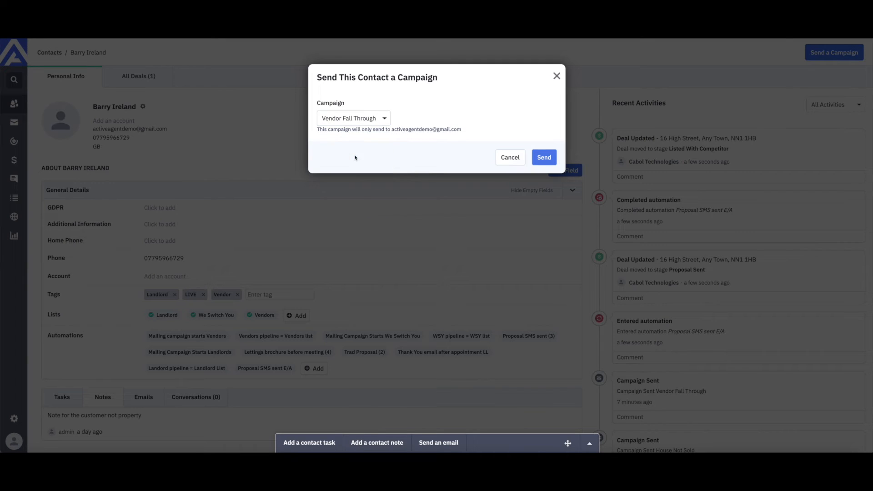
pyautogui.click(542, 158)
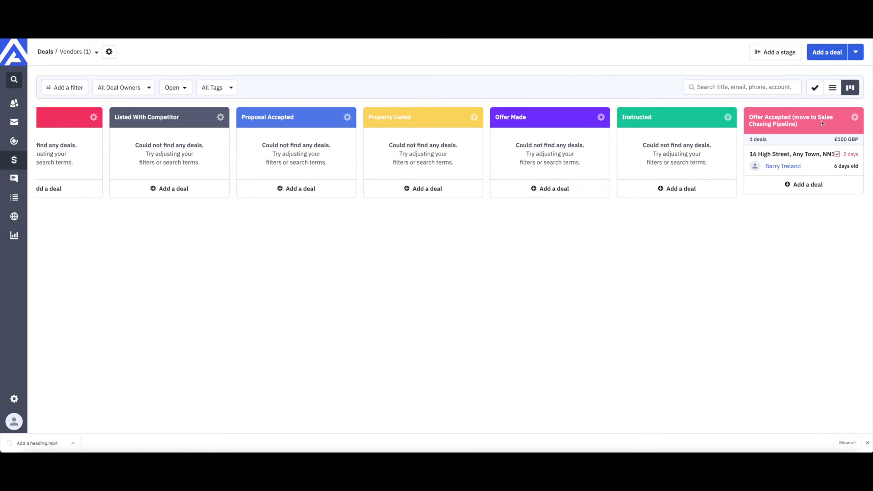
# Transfer the deal in Offer Accepted to the Sales Chasing pipeline at the Proof of Funds & ID stage
pyautogui.click(778, 159)
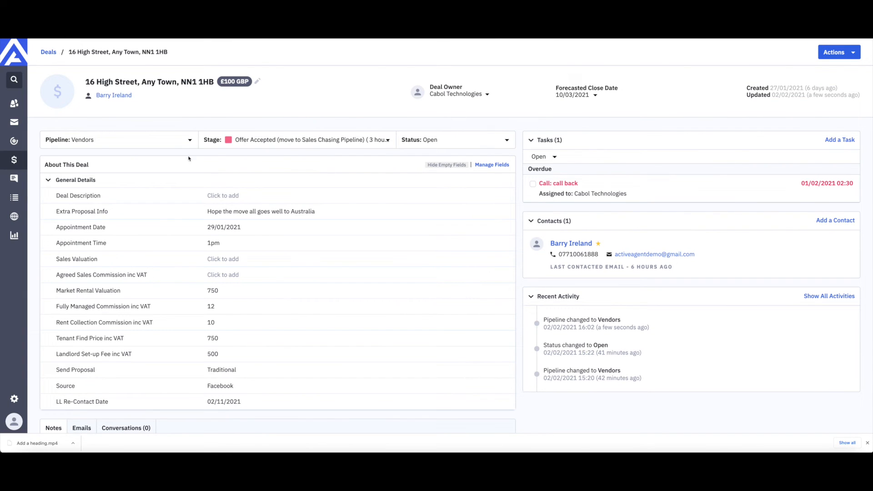
pyautogui.click(191, 142)
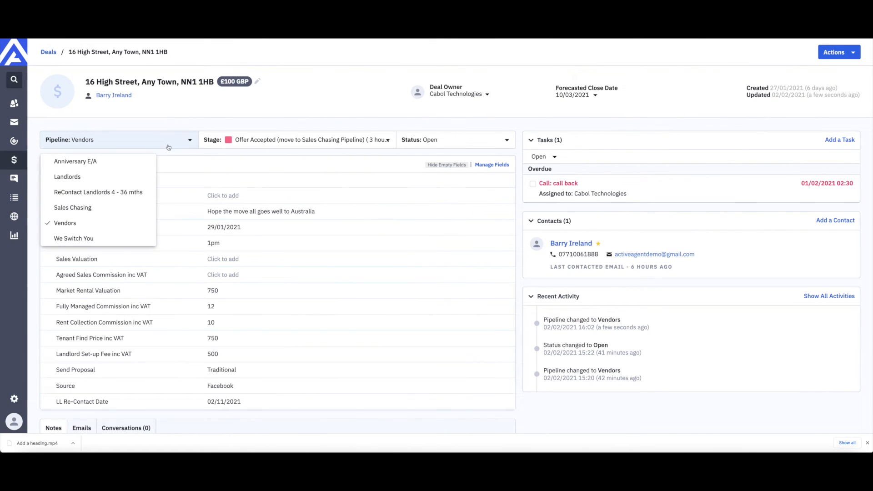
pyautogui.click(87, 210)
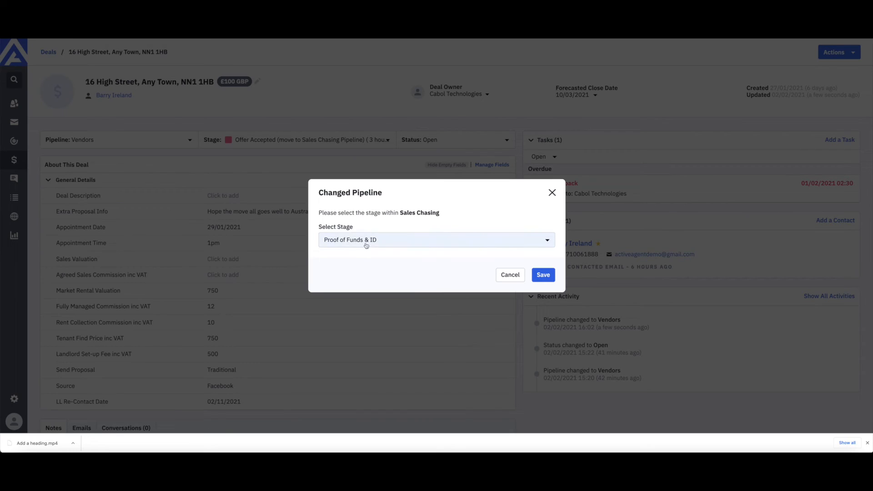
pyautogui.click(357, 243)
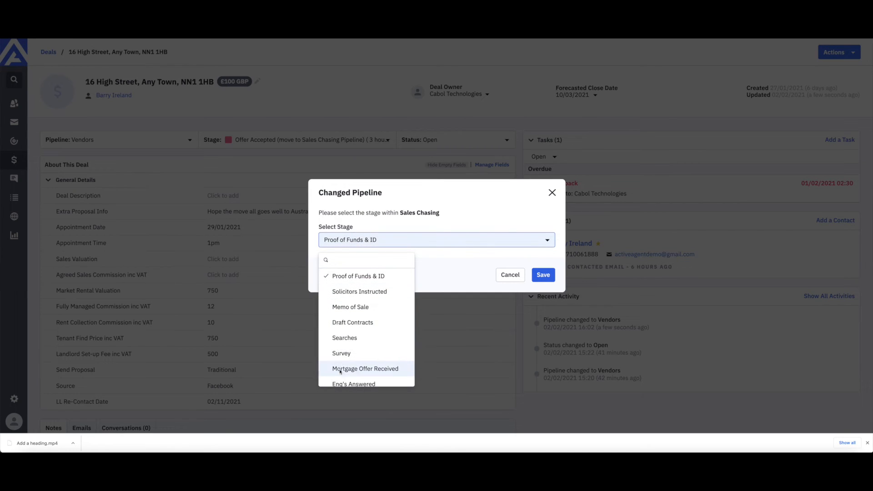
pyautogui.click(350, 278)
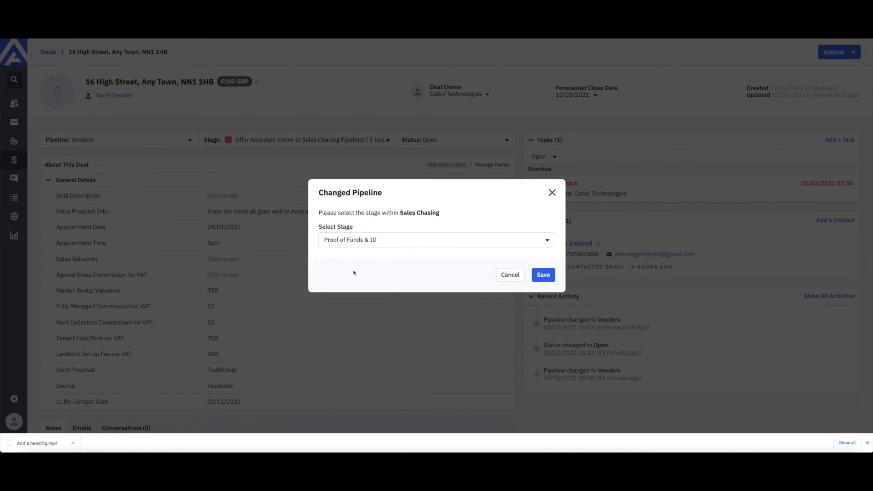
pyautogui.click(544, 275)
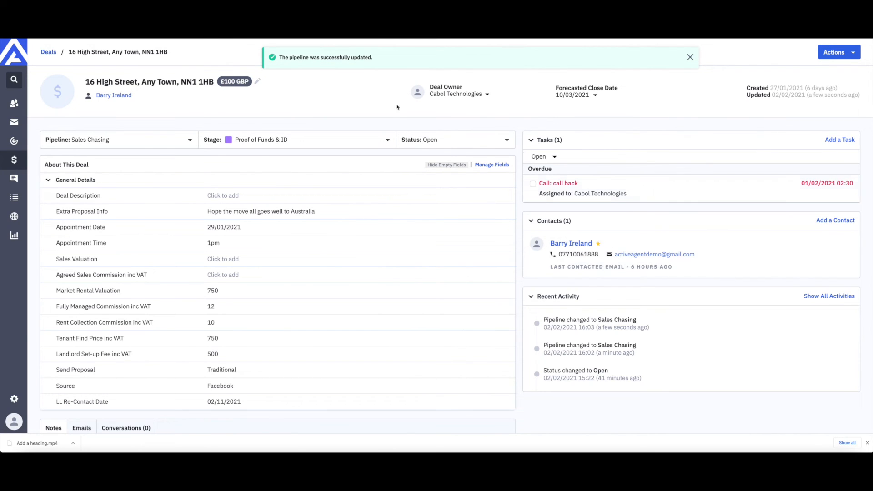
# Show the Sales Chasing pipeline and advance its deal to Solicitors Instructed and on to Draft Contracts
pyautogui.click(14, 162)
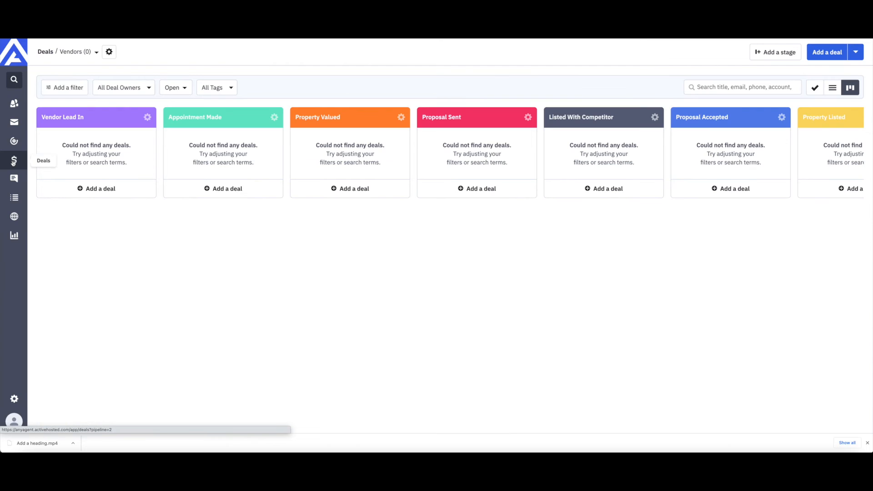
pyautogui.click(95, 52)
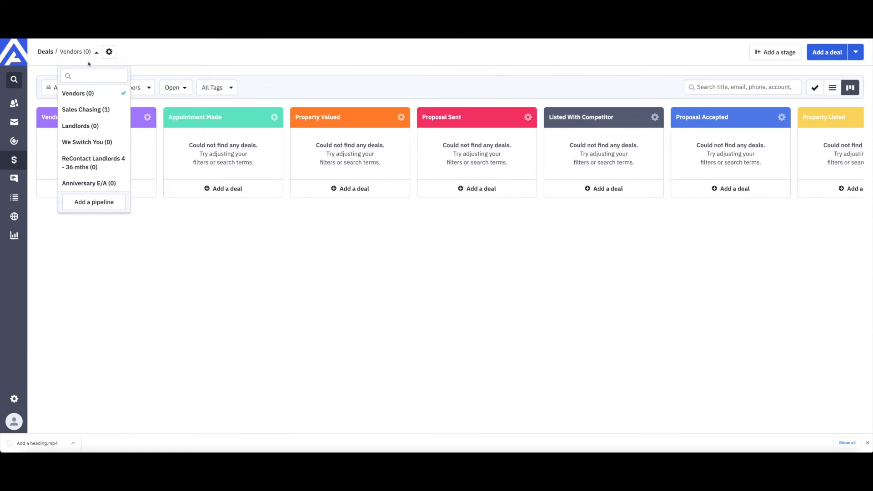
pyautogui.click(82, 113)
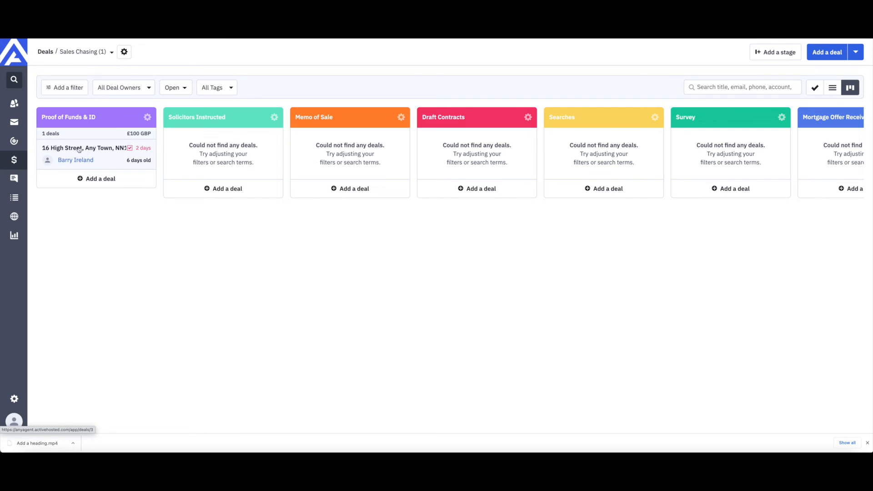
pyautogui.moveTo(79, 149); pyautogui.dragTo(200, 146)
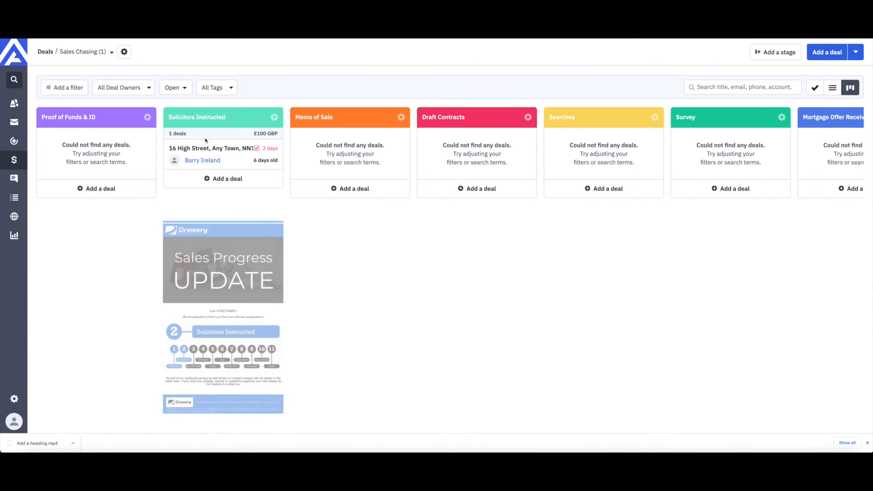
pyautogui.moveTo(197, 148); pyautogui.dragTo(455, 158)
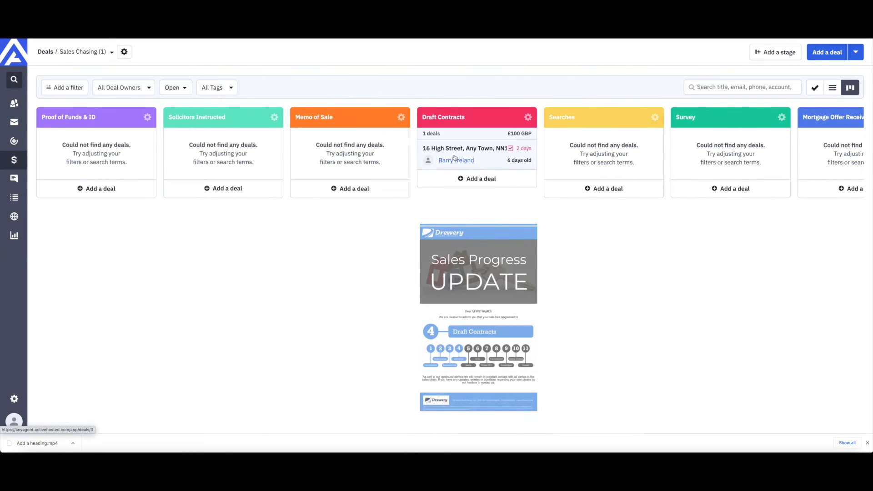
# Add the note "efefwfe" to the deal in the Draft Contracts stage
pyautogui.hscroll(8, 454, 157)
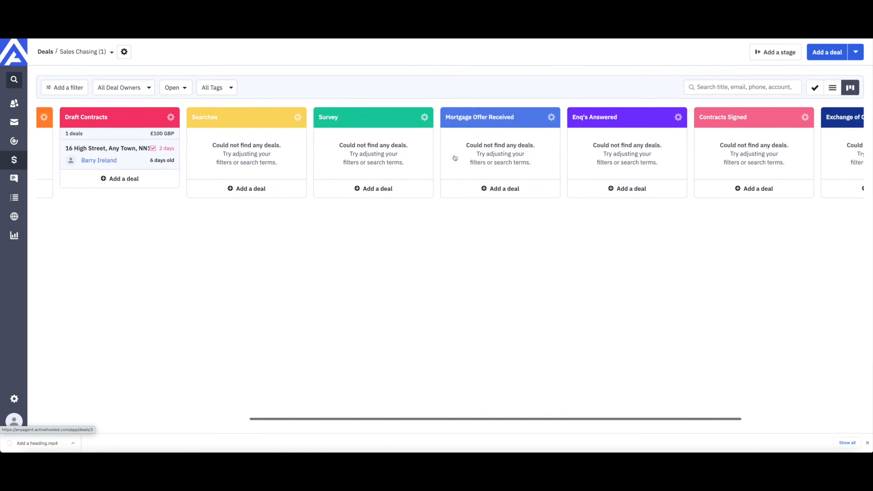
pyautogui.click(106, 153)
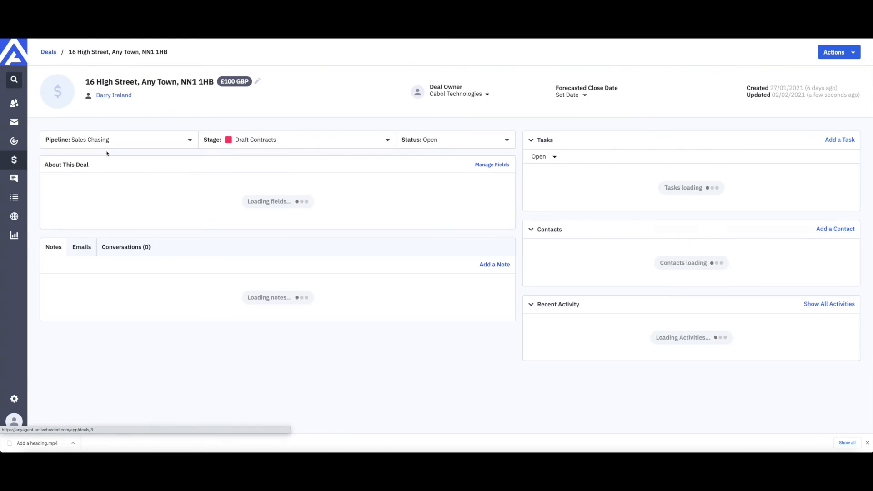
pyautogui.scroll(-3, 284, 270)
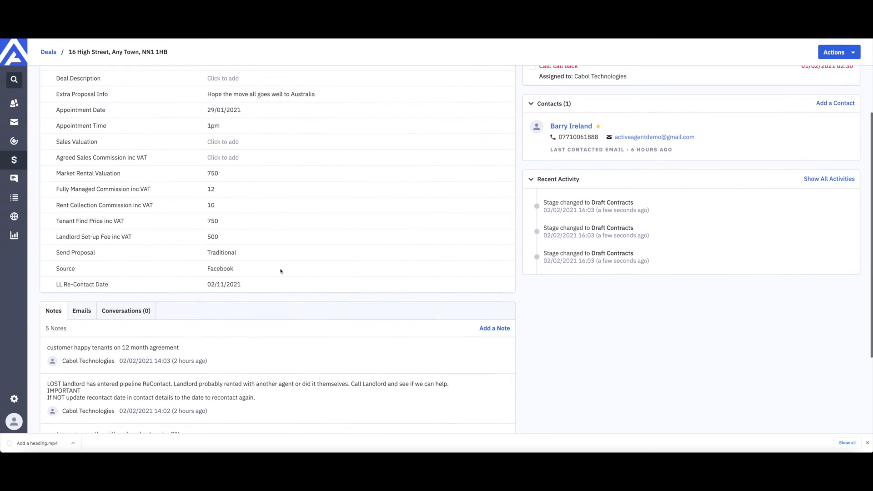
pyautogui.click(494, 326)
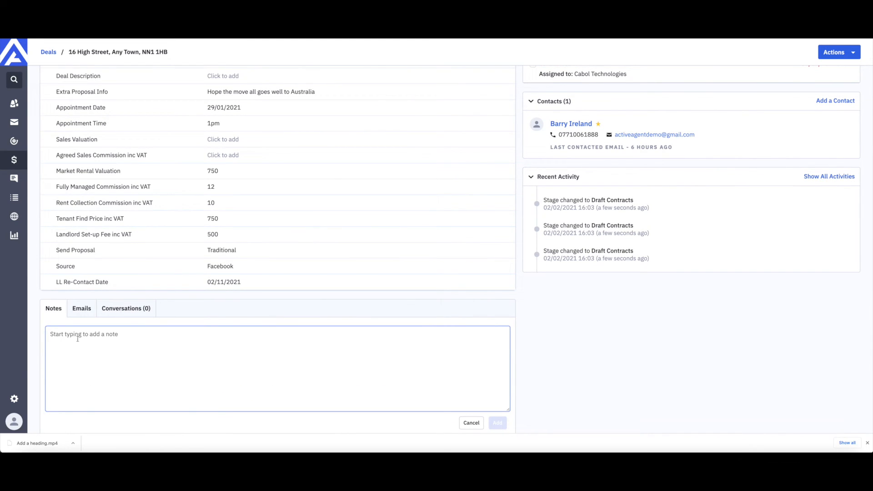
pyautogui.write('efefwfe')
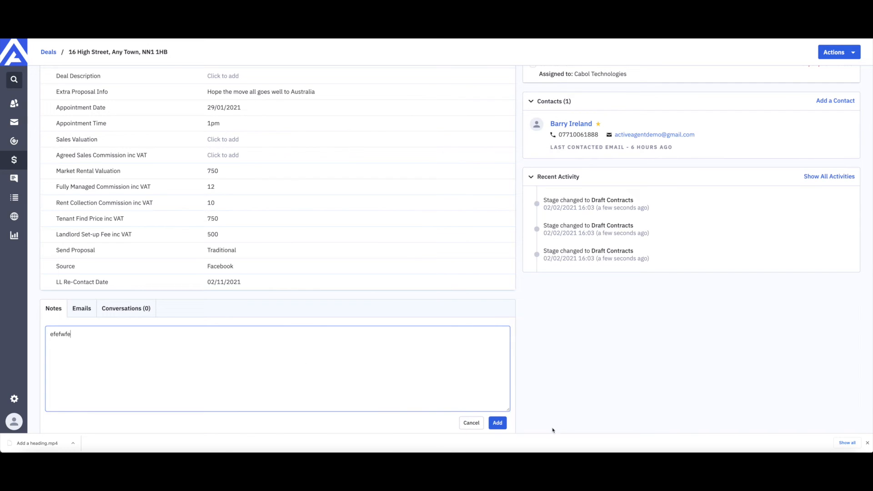
pyautogui.click(497, 423)
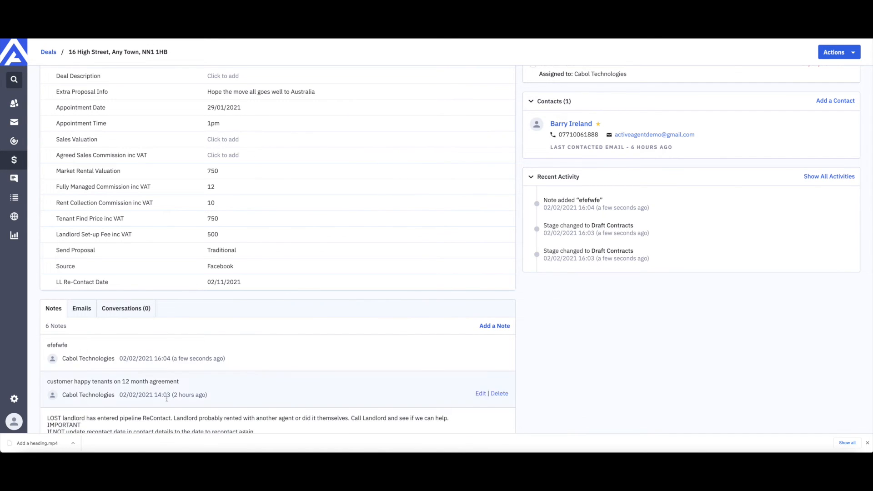
# Review the deal's notes and emails, and open its stage options
pyautogui.scroll(-1, 162, 393)
pyautogui.scroll(1, 162, 393)
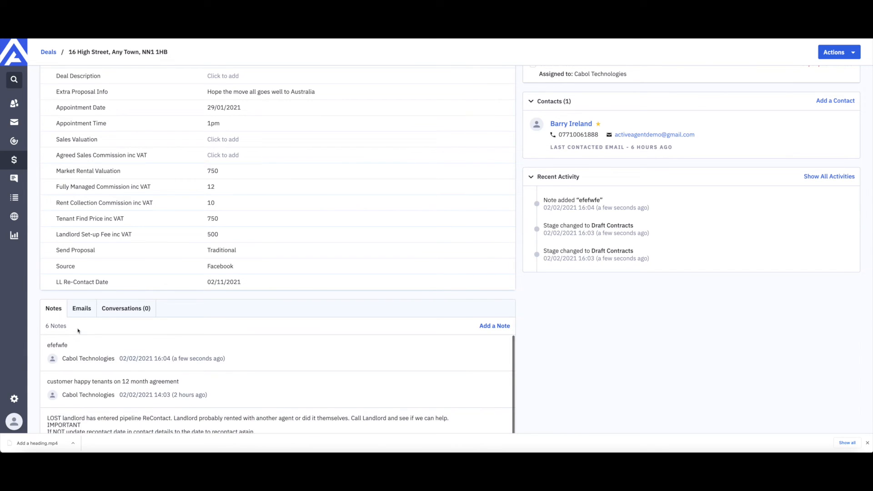
pyautogui.click(82, 310)
pyautogui.click(53, 309)
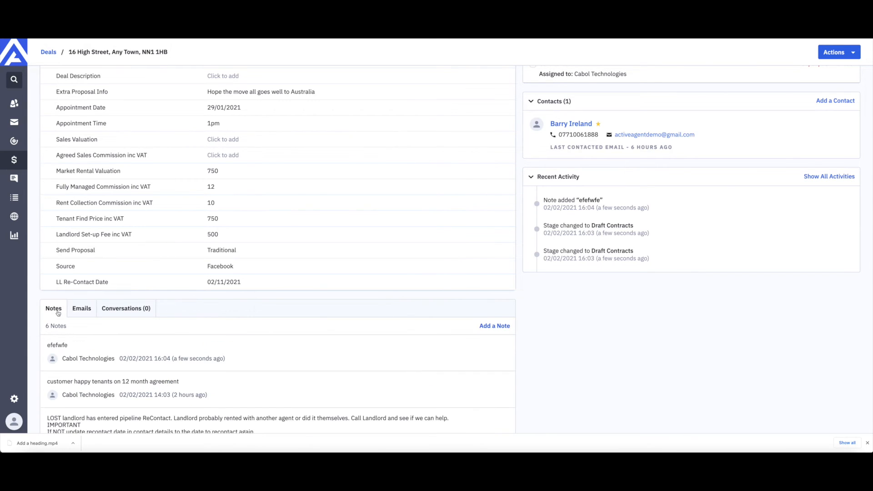
pyautogui.scroll(2, 186, 366)
pyautogui.scroll(1, 186, 367)
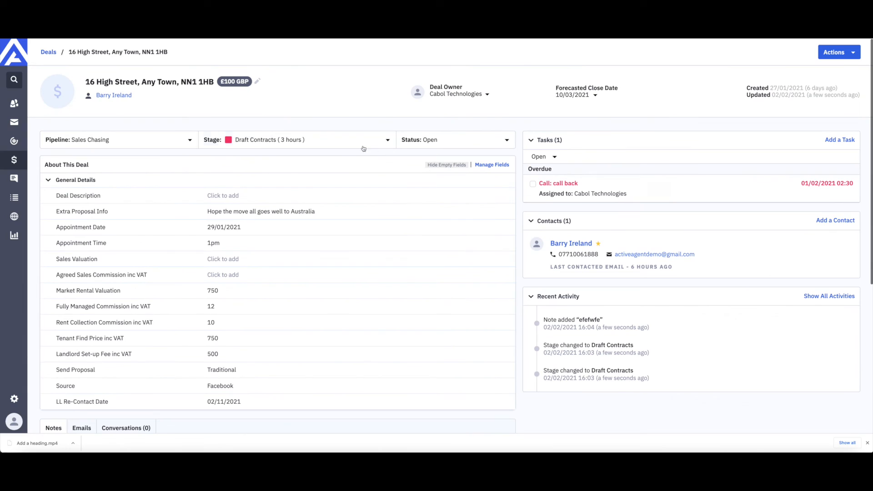
pyautogui.click(321, 142)
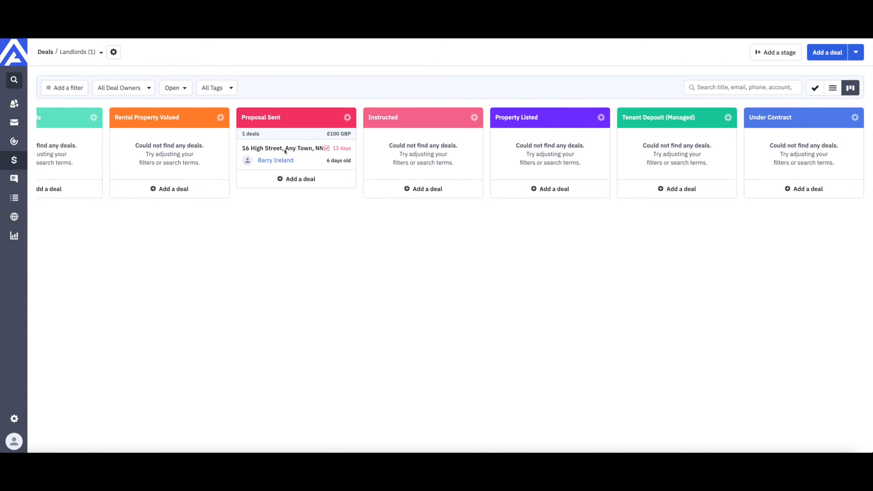
# Open the deal in the Proposal Sent stage and complete its Contact Client and Chase Proposal tasks
pyautogui.click(285, 150)
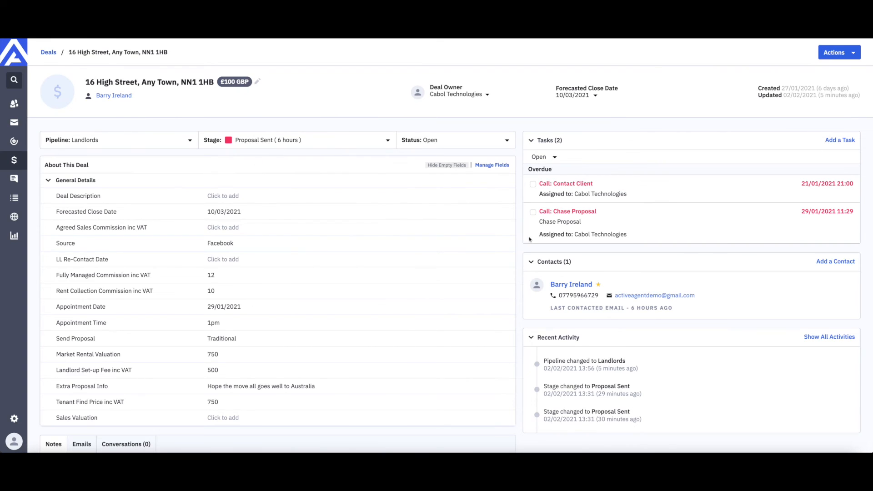
pyautogui.click(532, 184)
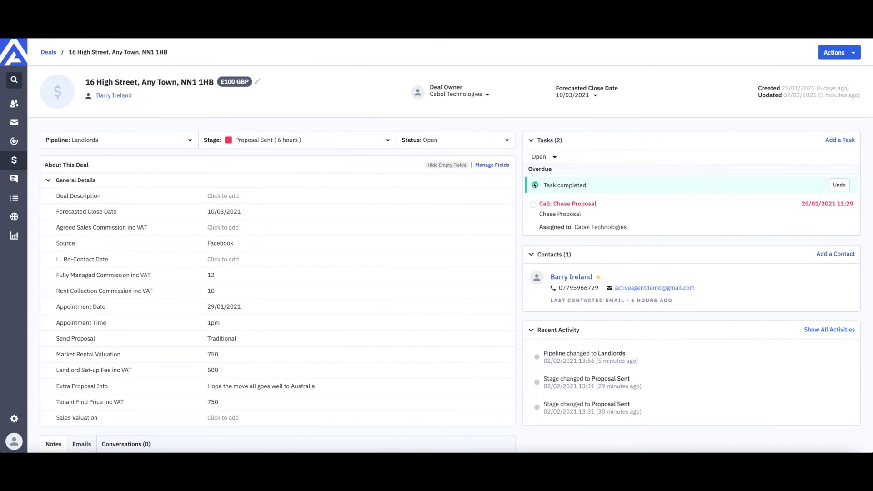
pyautogui.click(534, 206)
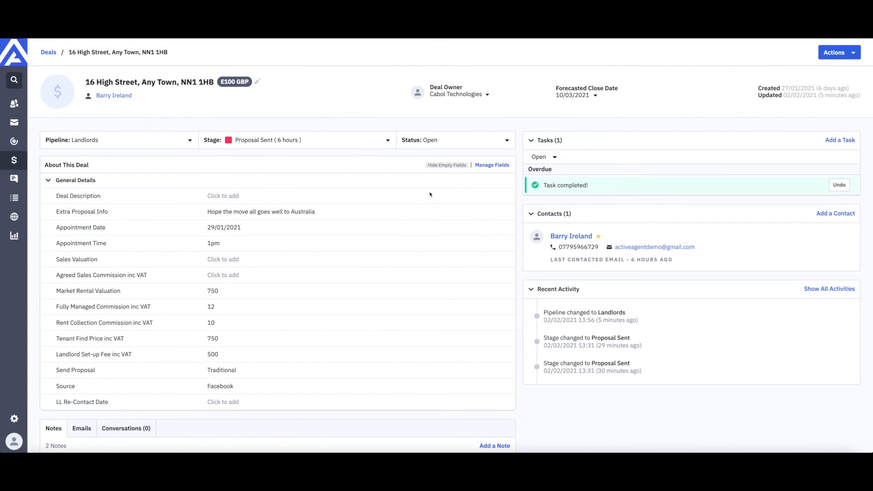
# Add the note "customer gone with smith and co due to price 8%" to the Proposal Sent deal
pyautogui.scroll(-2, 430, 194)
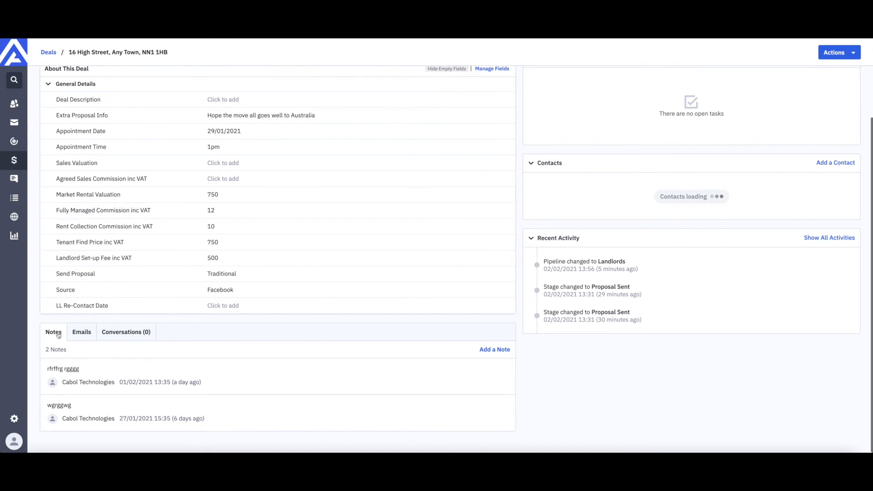
pyautogui.click(496, 349)
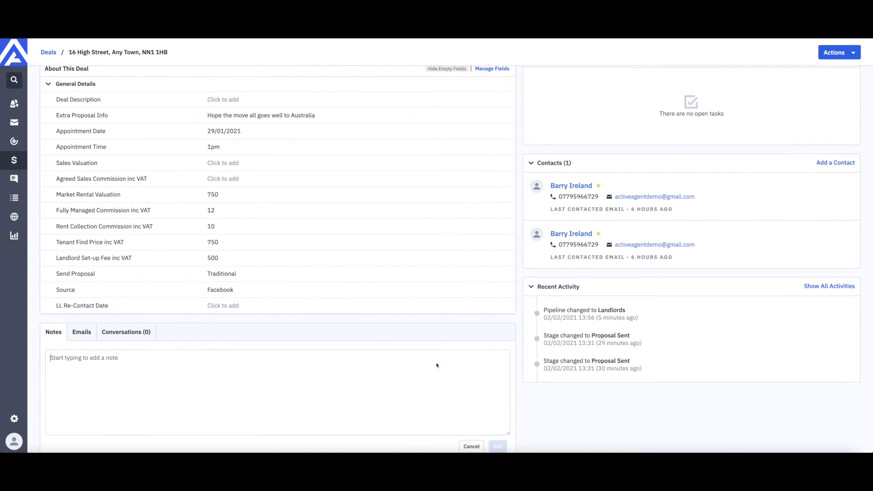
pyautogui.write('customer gone with smith and co due to price 8%')
pyautogui.click(498, 447)
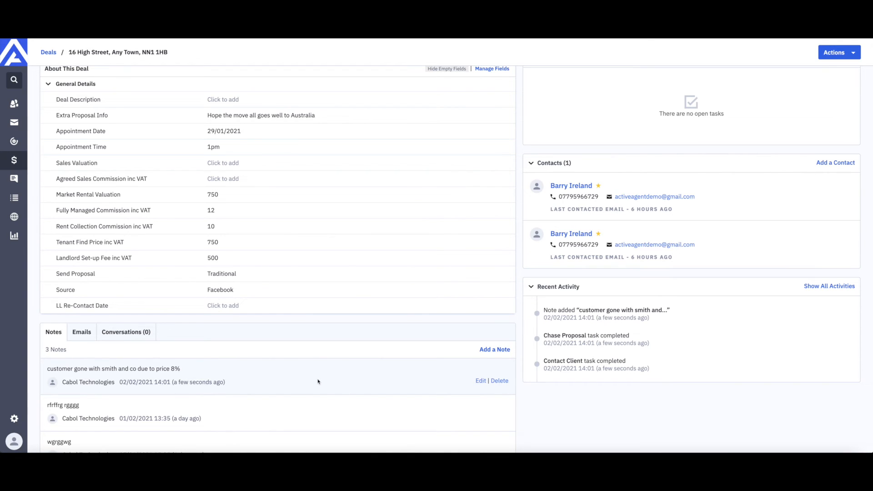
# Mark the Proposal Sent deal as Lost
pyautogui.scroll(2, 319, 382)
pyautogui.click(475, 142)
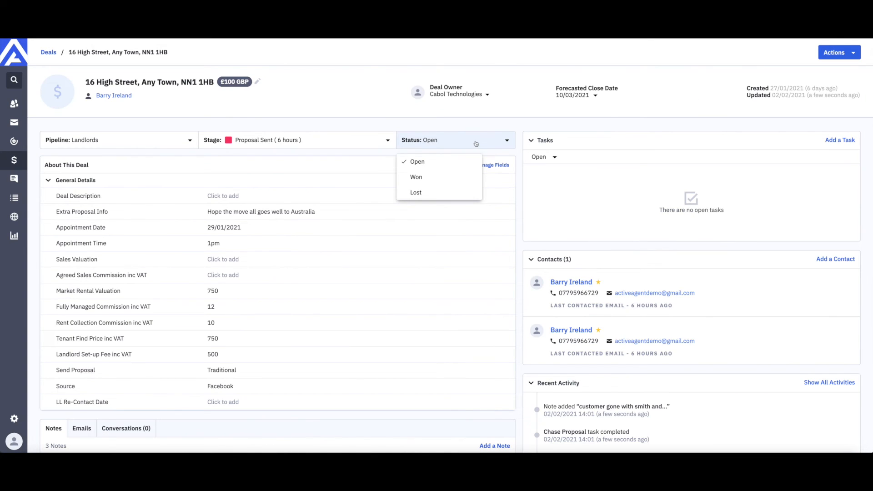
pyautogui.click(420, 194)
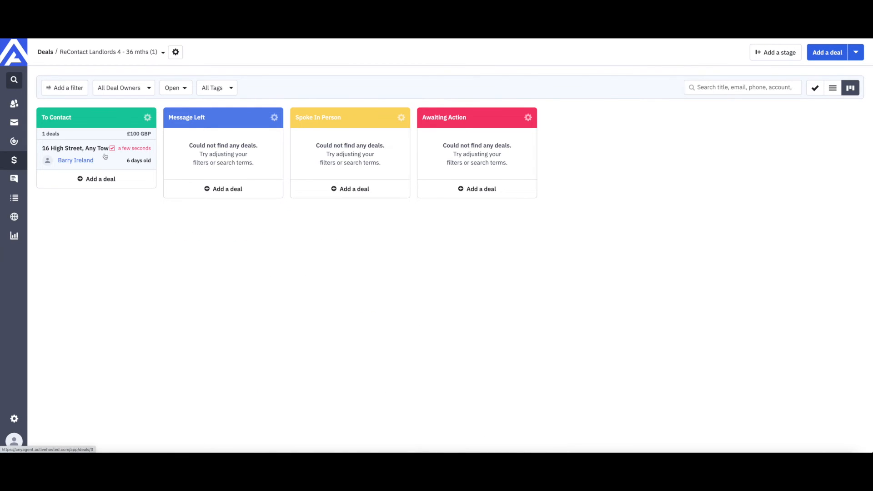
# Open the To Contact deal in ReContact Landlords 4 - 36 mths and transfer it to the Landlords pipeline
pyautogui.click(86, 154)
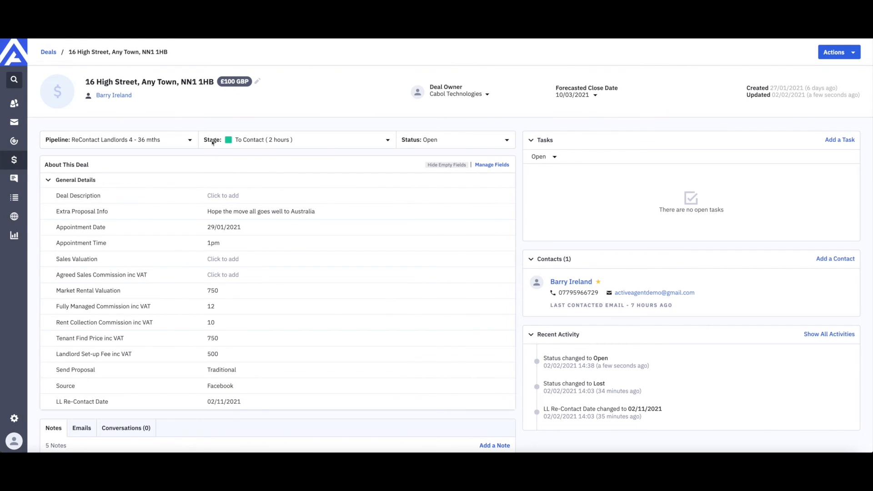
pyautogui.click(182, 145)
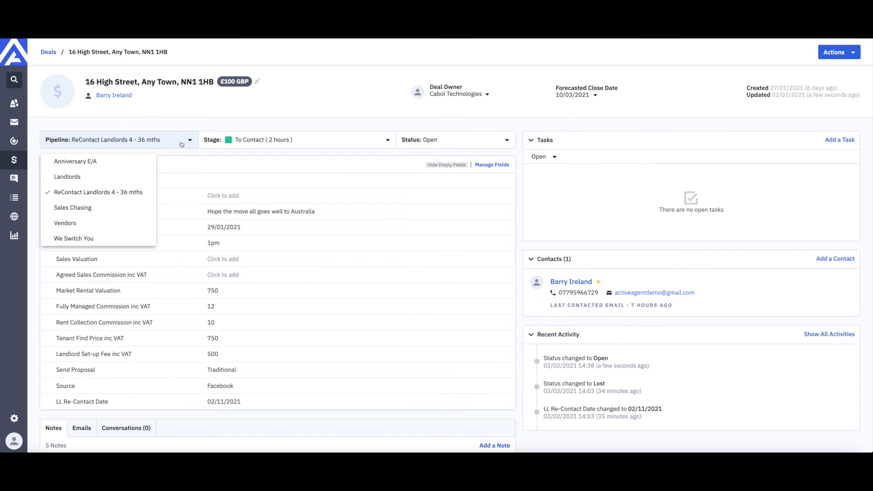
pyautogui.click(87, 179)
pyautogui.click(337, 245)
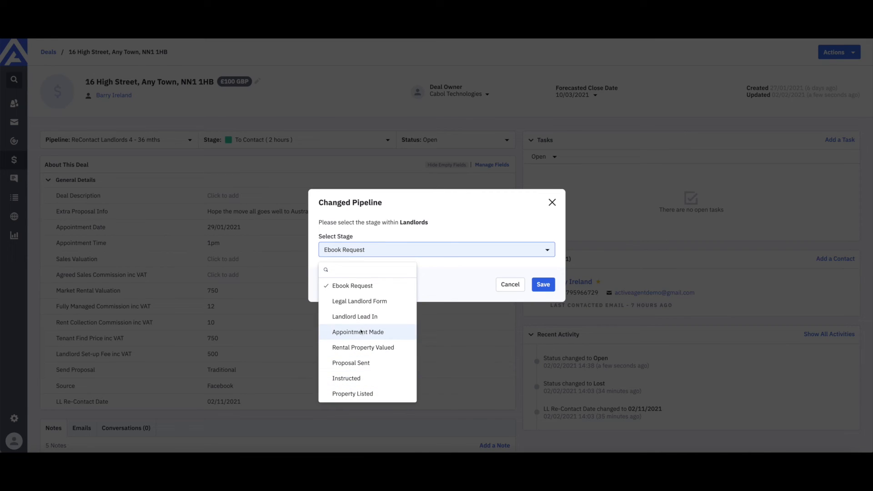
pyautogui.click(542, 284)
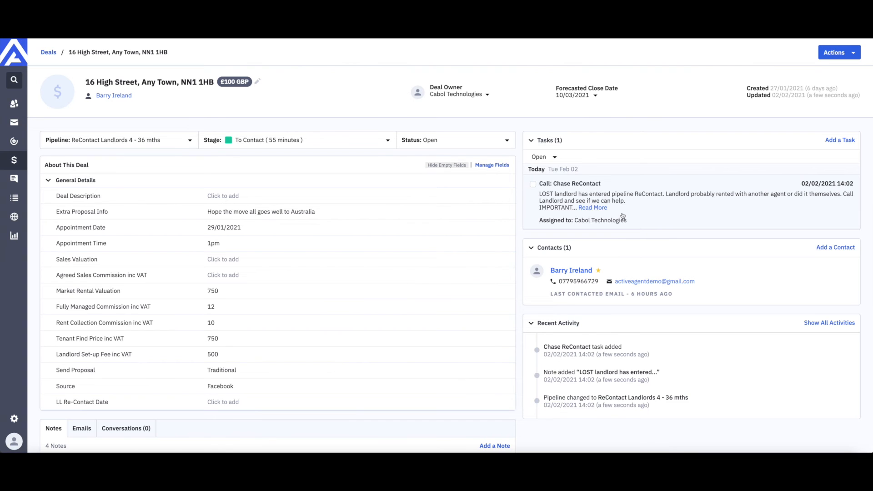
# Check the notes of the deal in the ReContact Landlords pipeline and complete its Chase ReContact task
pyautogui.scroll(-2, 507, 212)
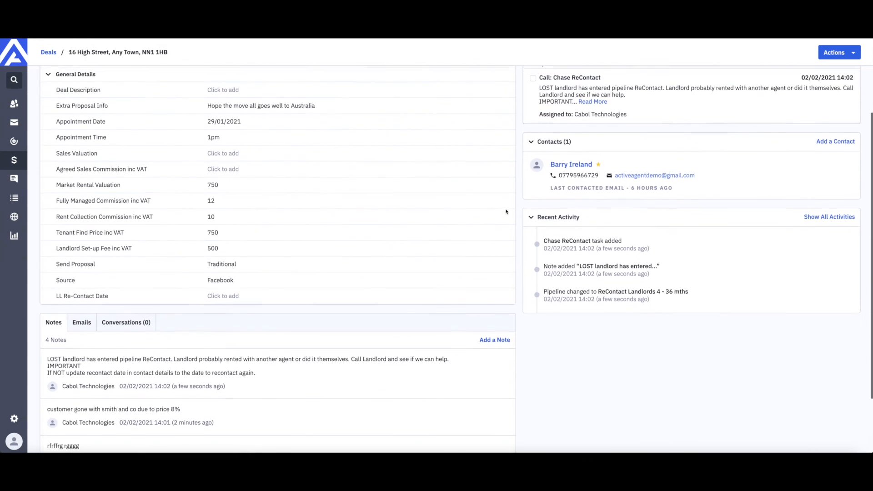
pyautogui.scroll(2, 506, 212)
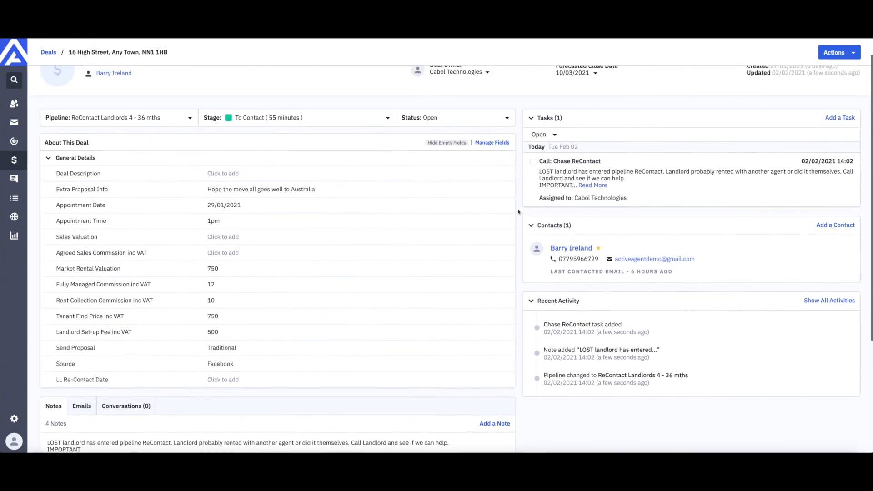
pyautogui.click(533, 165)
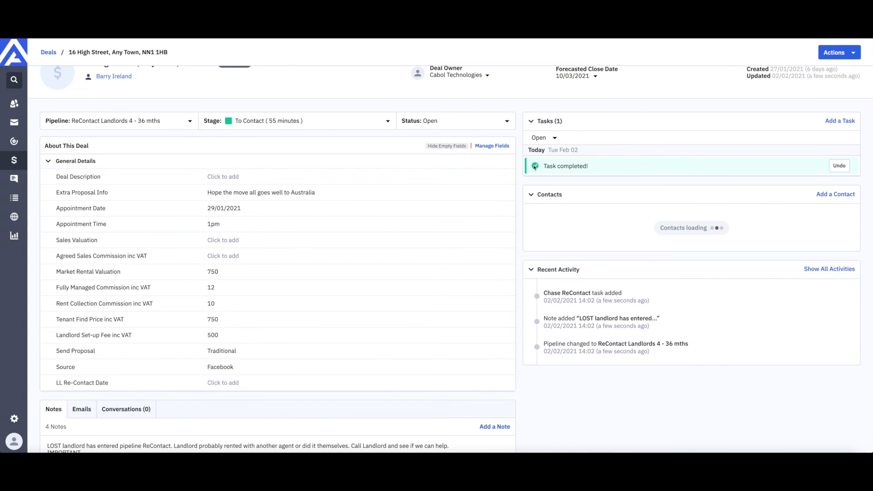
# Add the note "customer happy tenants on 12 month agreement" to the ReContact Landlords deal
pyautogui.scroll(-3, 121, 265)
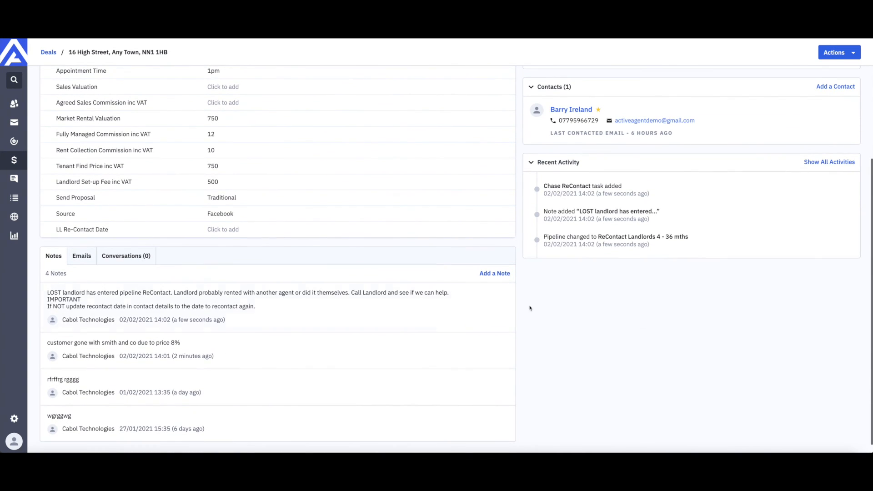
pyautogui.click(493, 273)
pyautogui.click(227, 297)
pyautogui.write('customer happy tenants on 12 month agreement')
pyautogui.click(497, 370)
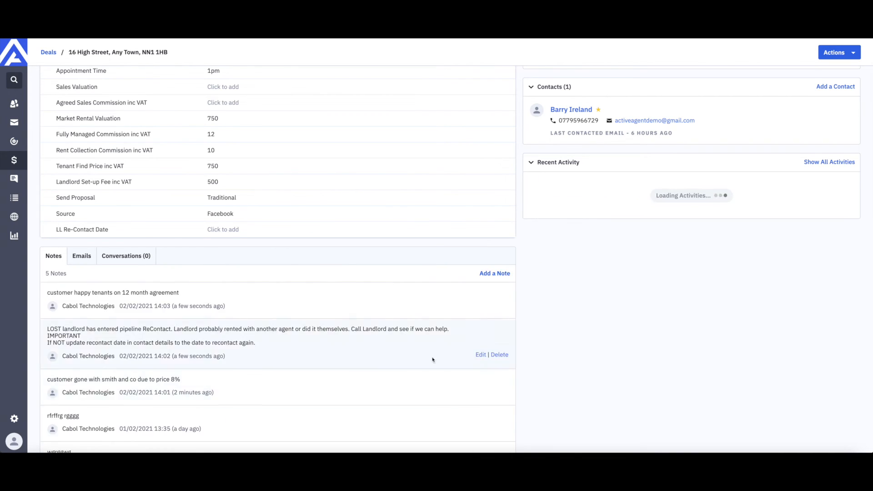
# Set the deal's LL Re-Contact Date to 02/11/2021 and save it
pyautogui.scroll(1, 273, 268)
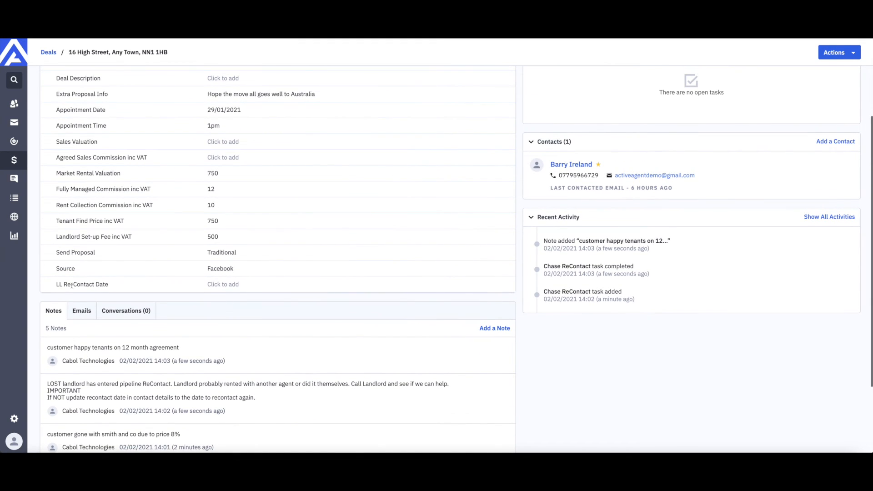
pyautogui.click(224, 284)
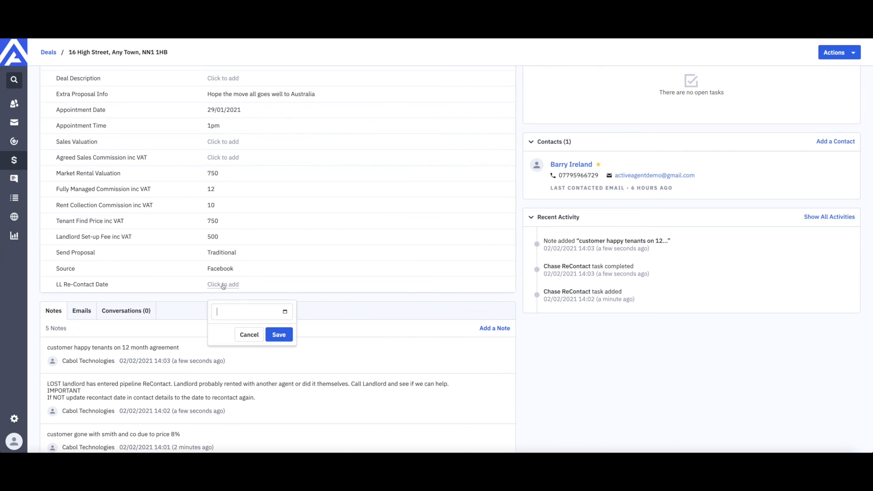
pyautogui.click(285, 313)
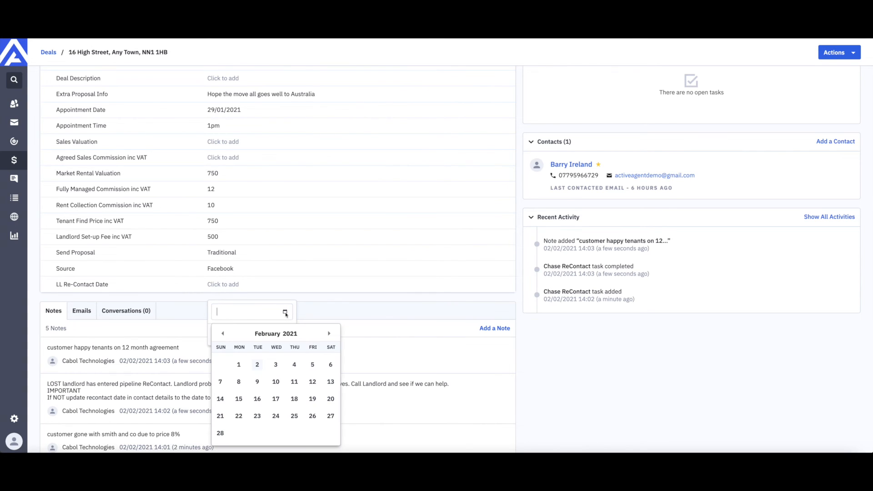
pyautogui.click(329, 334)
pyautogui.click(329, 334)
pyautogui.click(329, 334)
pyautogui.click(329, 334)
pyautogui.click(330, 334)
pyautogui.click(329, 334)
pyautogui.click(329, 334)
pyautogui.click(329, 334)
pyautogui.click(330, 335)
pyautogui.click(257, 366)
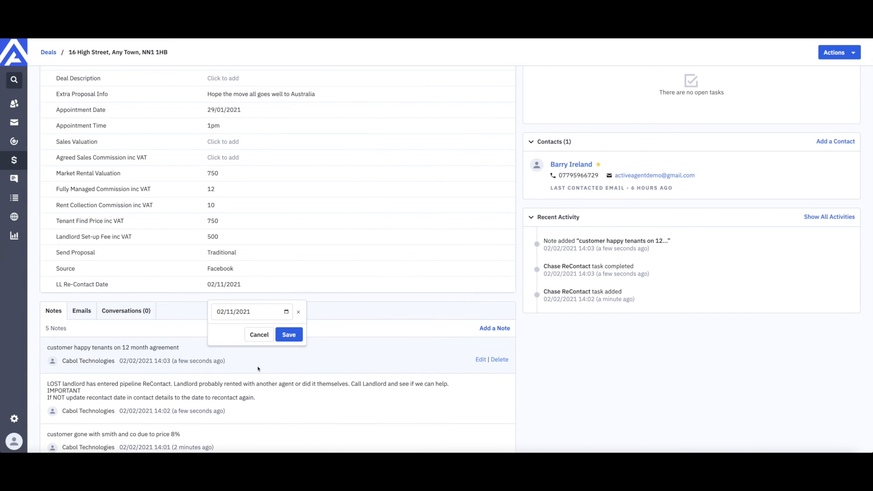
pyautogui.click(289, 336)
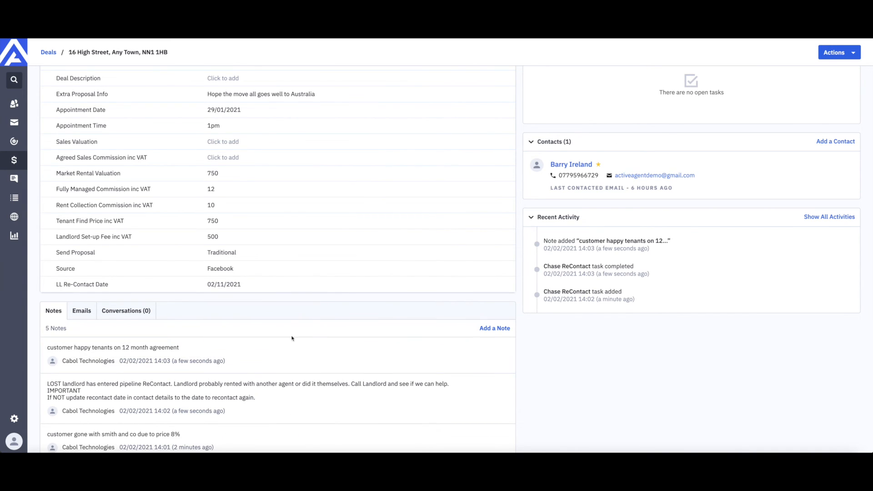
# Mark the ReContact Landlords deal as Lost
pyautogui.scroll(2, 224, 292)
pyautogui.scroll(1, 224, 291)
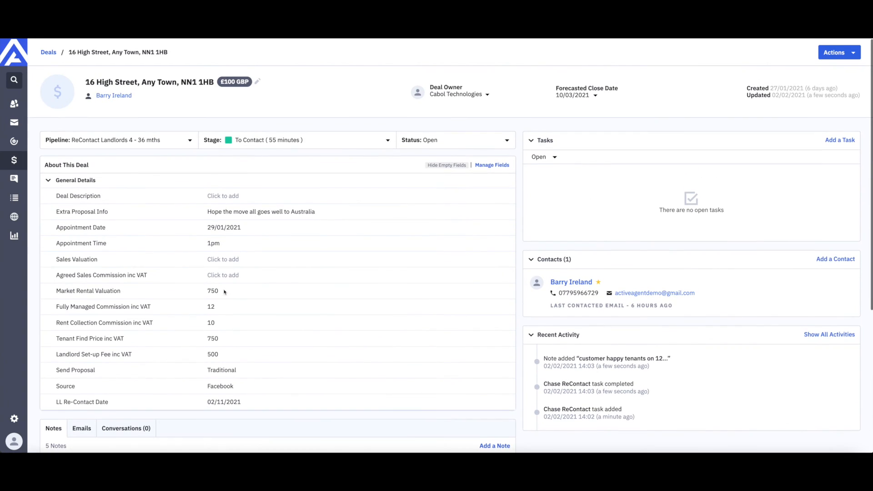
pyautogui.click(442, 142)
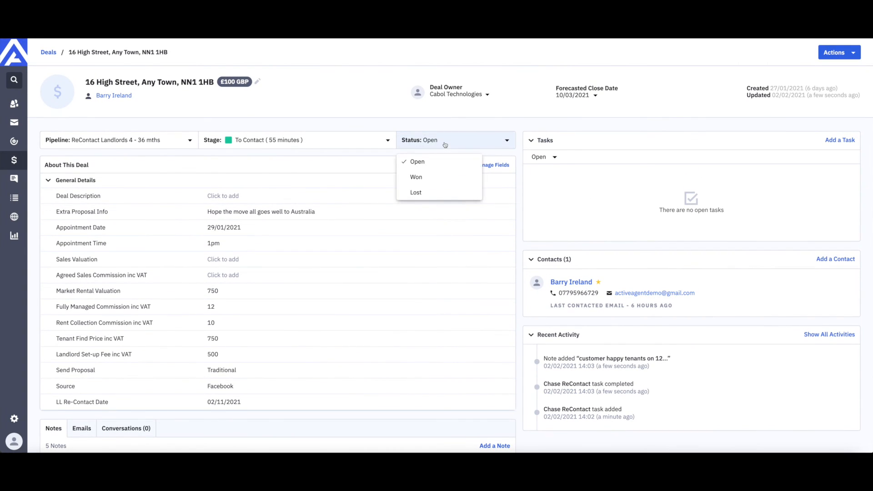
pyautogui.click(417, 193)
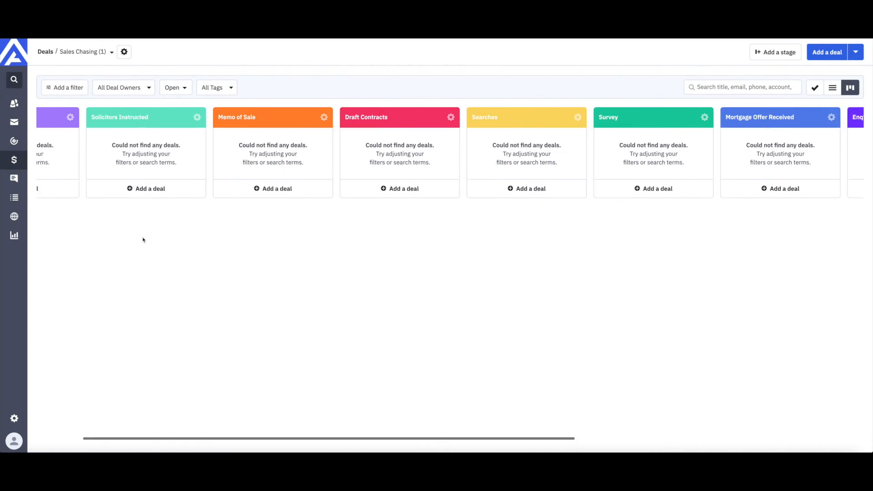
# Move the Sales Chasing deal from Exchange of Contracts to the COMPLETED stage
pyautogui.hscroll(10, 142, 240)
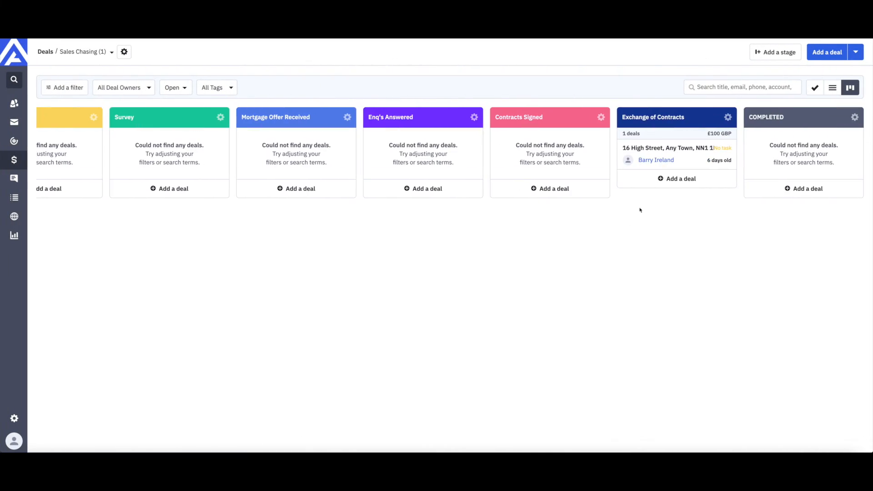
pyautogui.moveTo(661, 157); pyautogui.dragTo(778, 147)
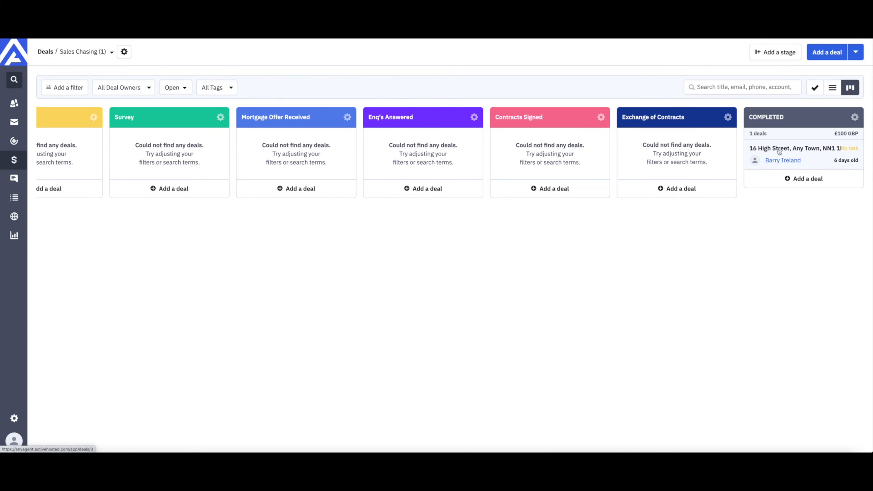
# Review the notes of the deal in the COMPLETED stage of Sales Chasing and set its status to Won
pyautogui.click(780, 150)
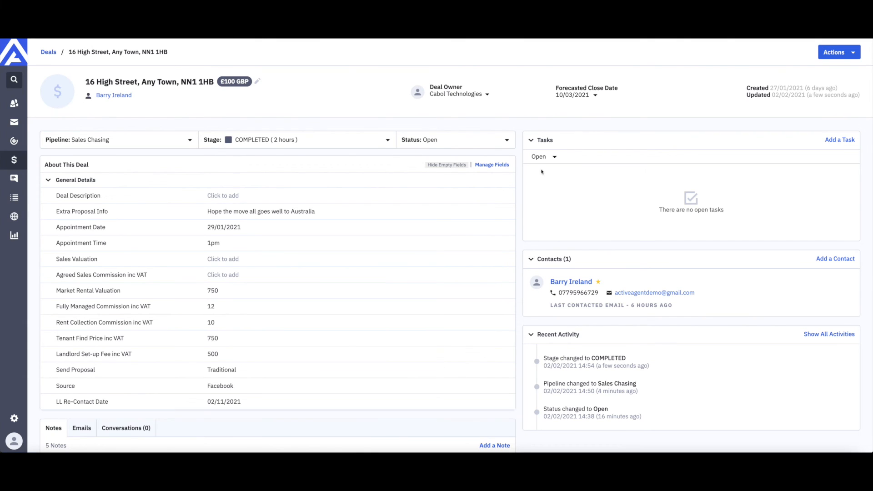
pyautogui.scroll(-5, 436, 209)
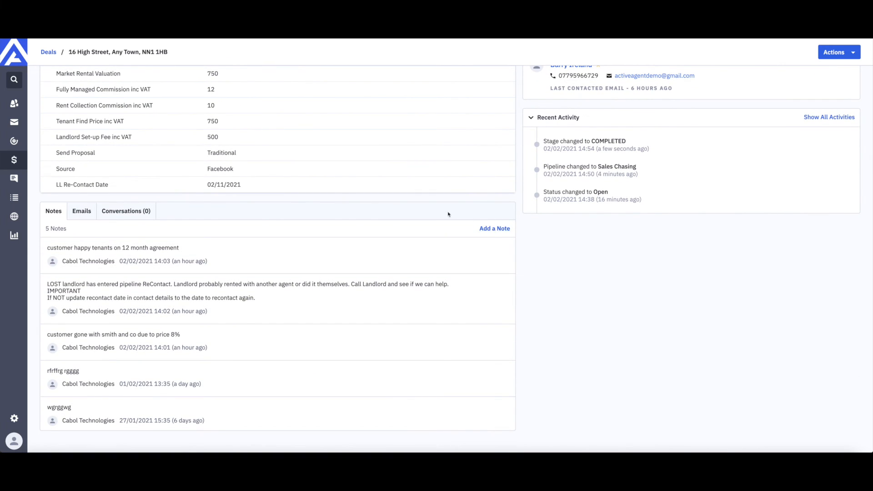
pyautogui.scroll(5, 452, 215)
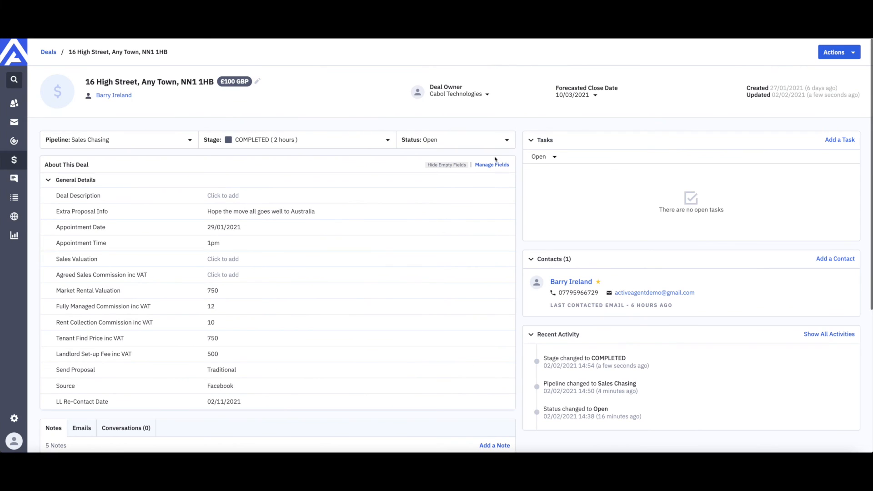
pyautogui.click(495, 144)
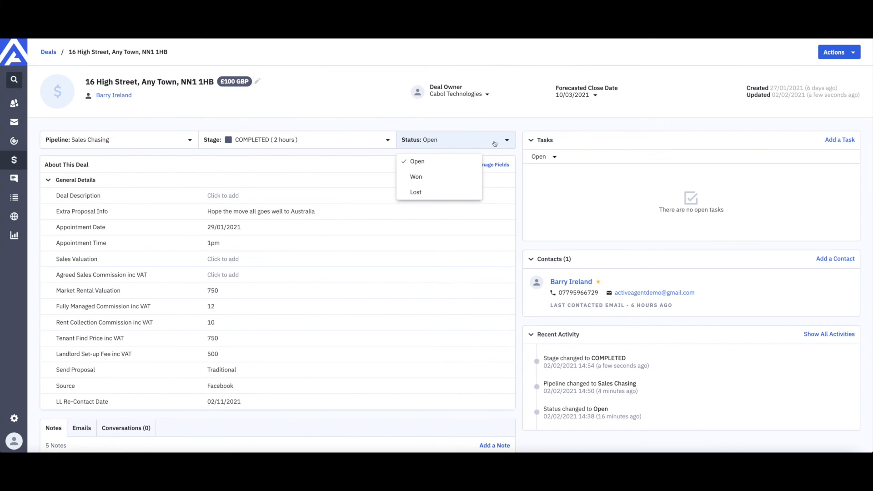
pyautogui.click(418, 180)
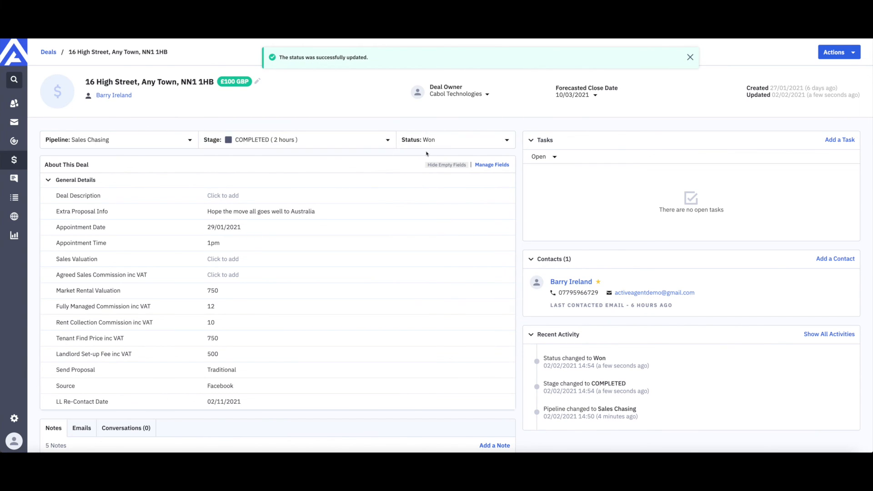
# Return to the deals board and open the deal in the To Contact stage of the Anniversary E/A pipeline
pyautogui.click(14, 159)
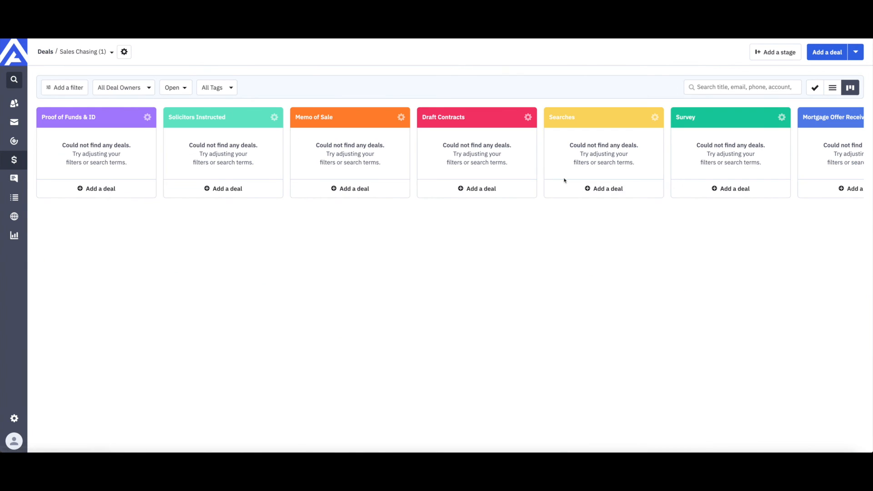
pyautogui.hscroll(10, 565, 179)
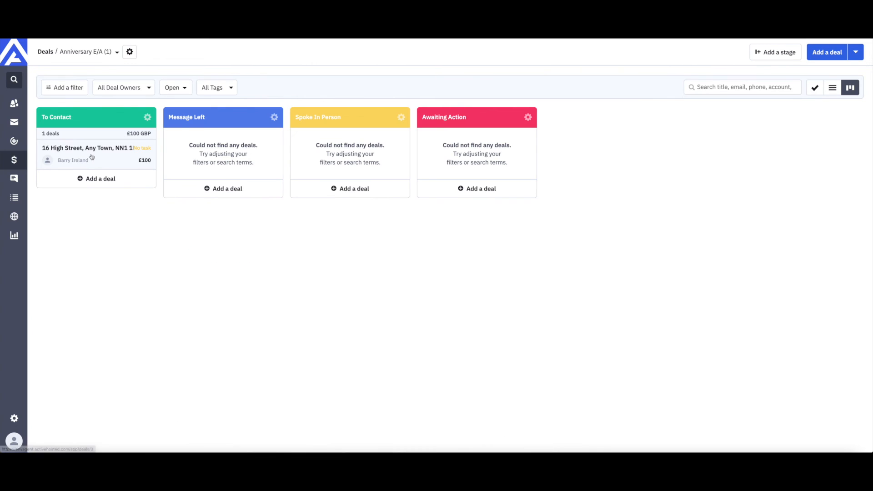
pyautogui.click(92, 156)
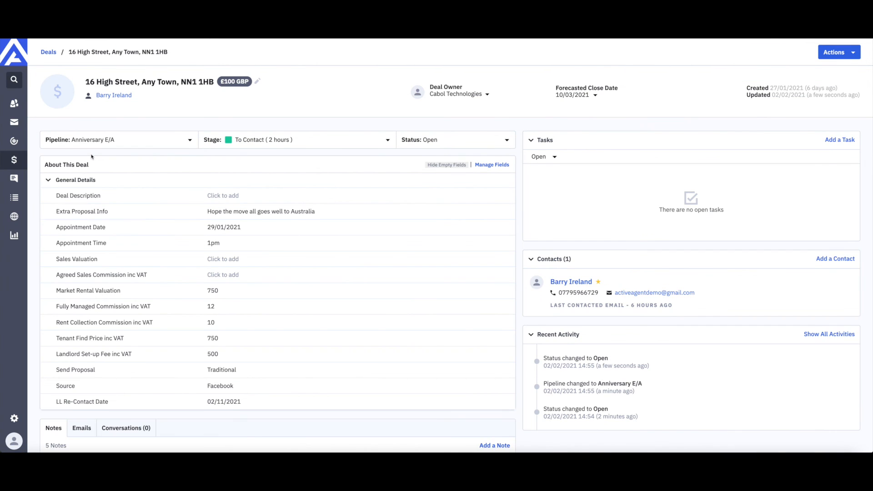
pyautogui.scroll(-1, 92, 157)
pyautogui.click(117, 134)
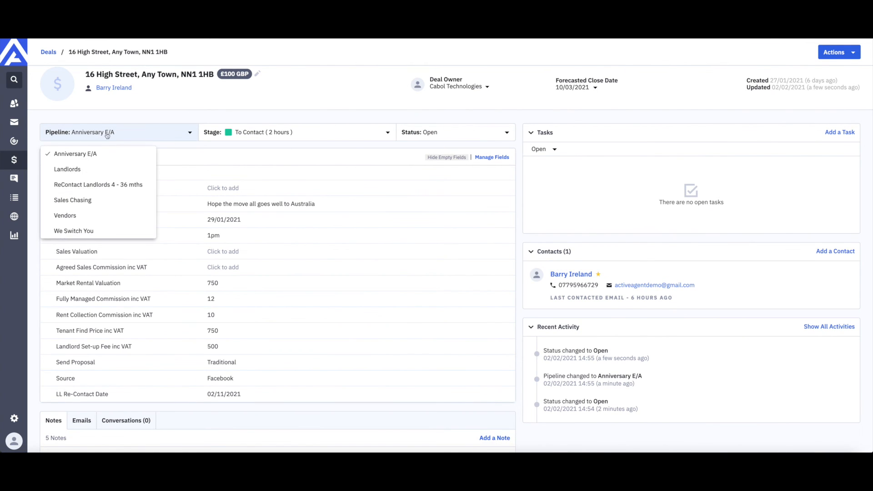
pyautogui.click(66, 215)
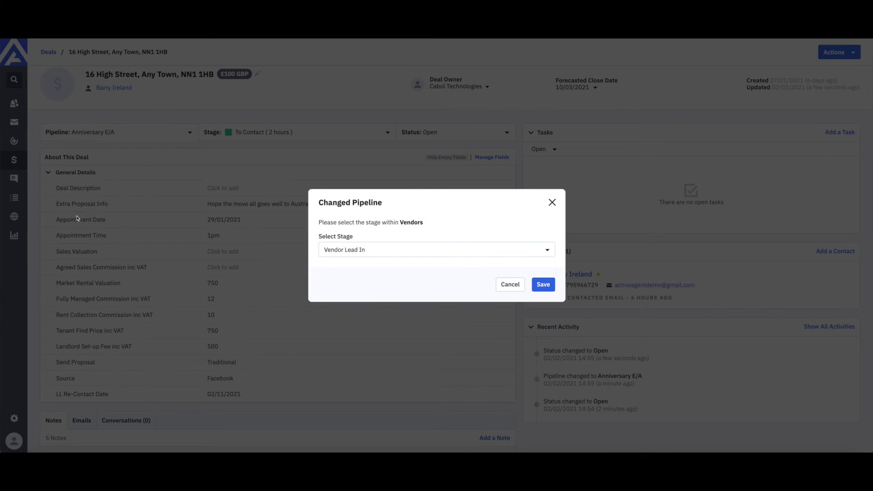
pyautogui.click(350, 250)
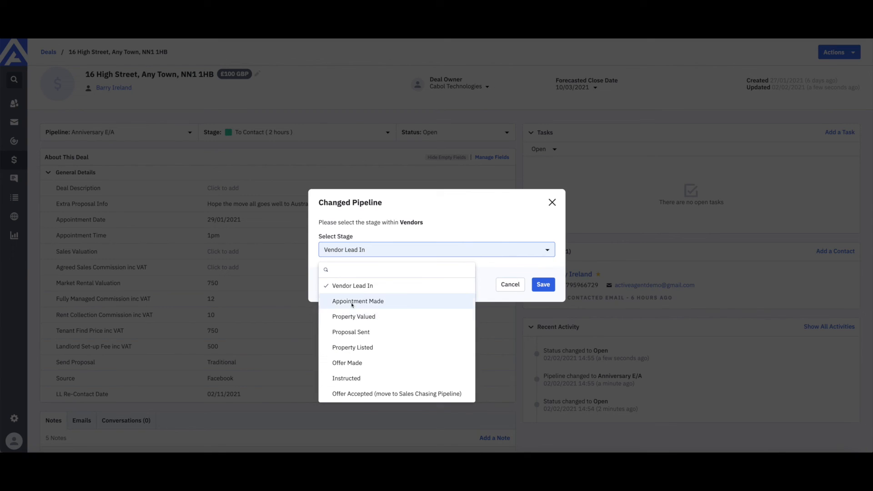
pyautogui.click(511, 285)
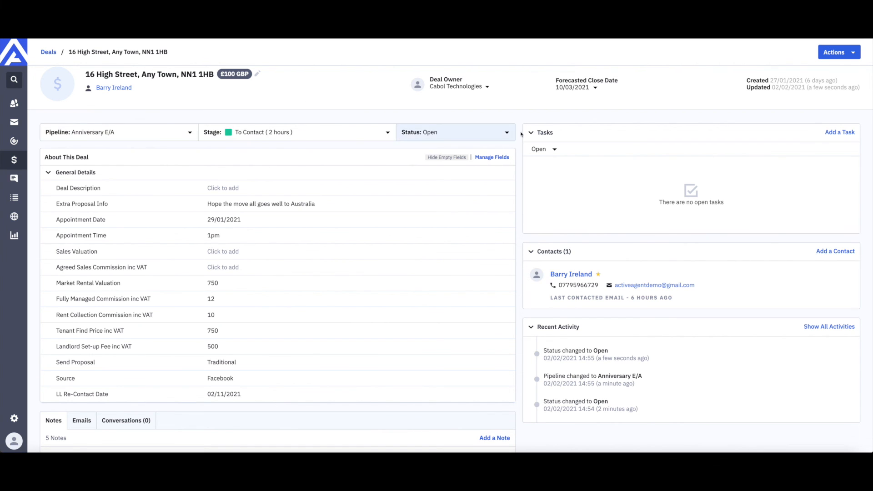
# Set the Anniversary E/A deal's status to Lost
pyautogui.click(466, 137)
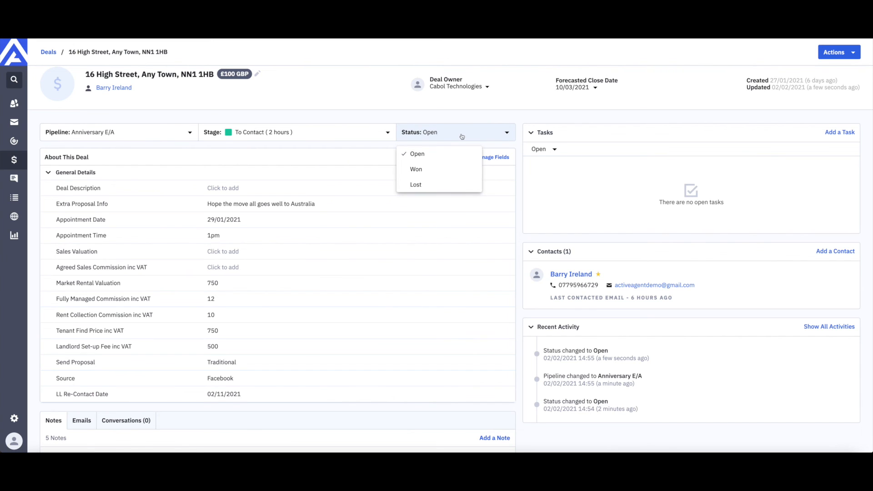
pyautogui.click(416, 185)
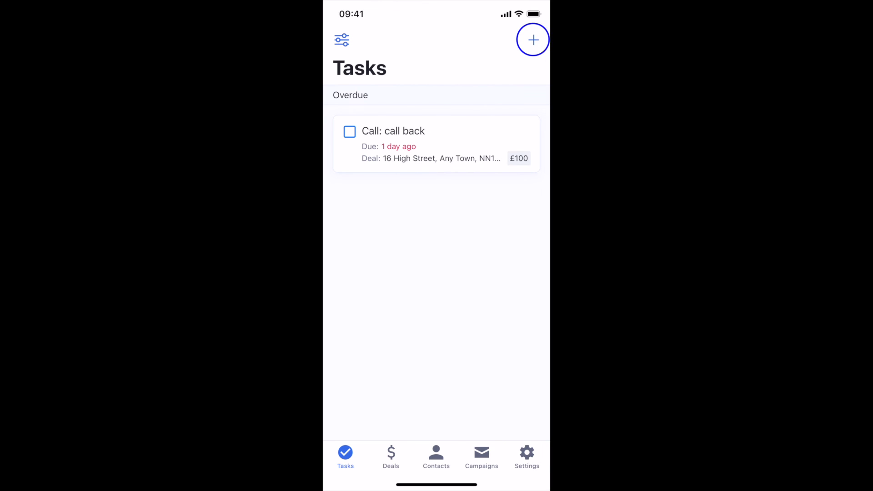
# In the mobile CRM app, look through the fields of the new task form and close it without saving
pyautogui.click(533, 40)
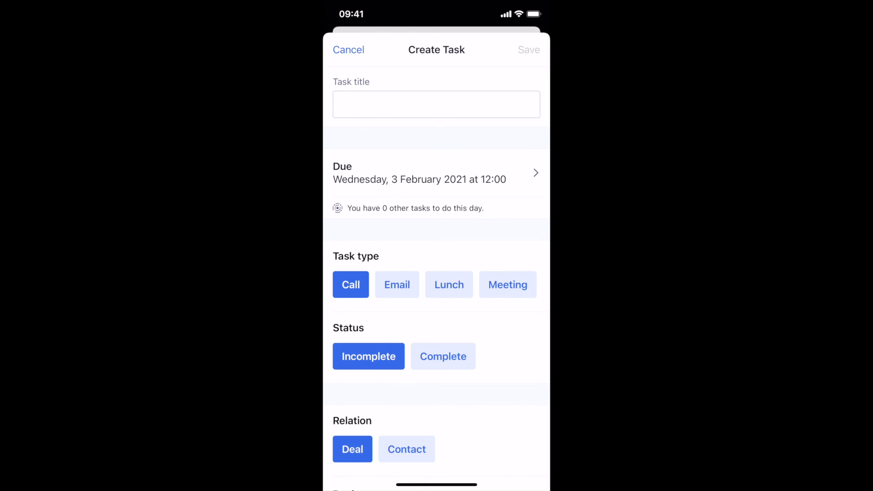
pyautogui.click(437, 105)
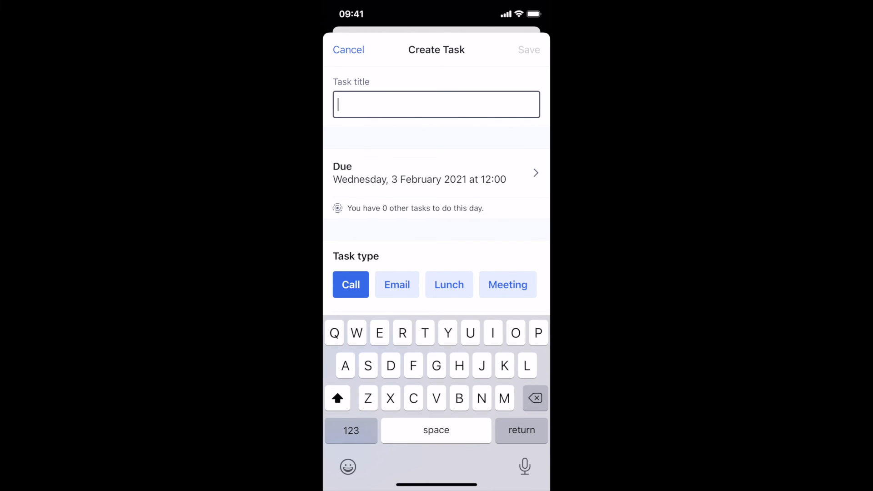
pyautogui.scroll(-10, 437, 182)
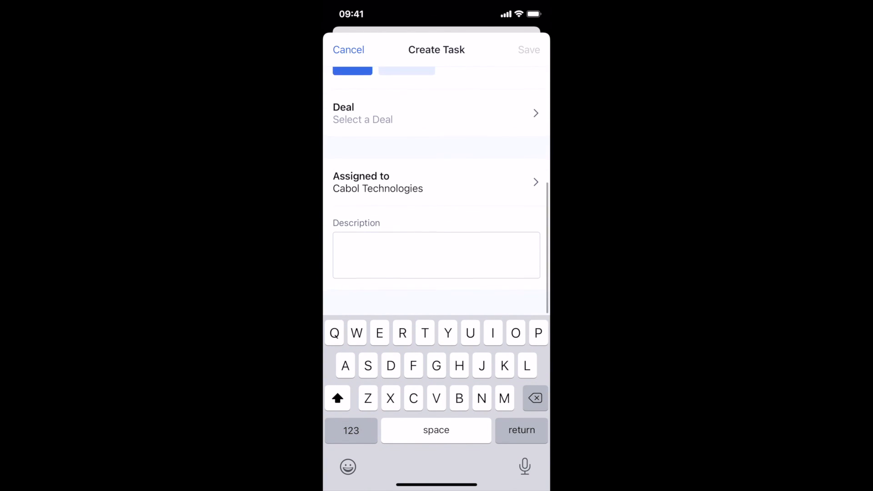
pyautogui.click(348, 50)
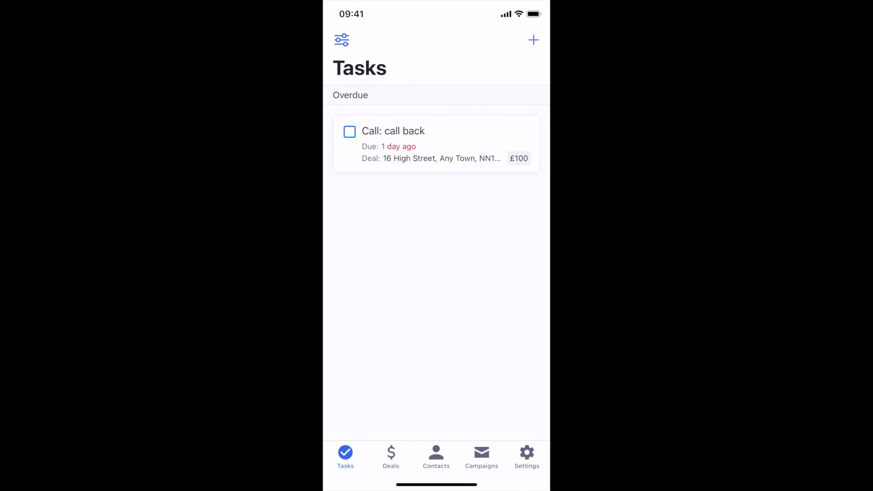
# Open the overdue "call back" task and review the call, message and email options for its contact
pyautogui.click(436, 144)
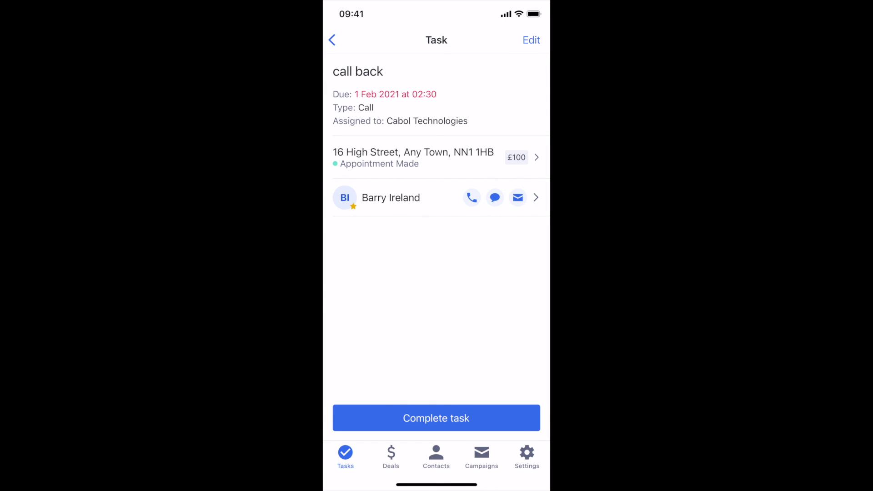
pyautogui.click(472, 197)
pyautogui.click(437, 453)
pyautogui.click(495, 198)
pyautogui.click(437, 454)
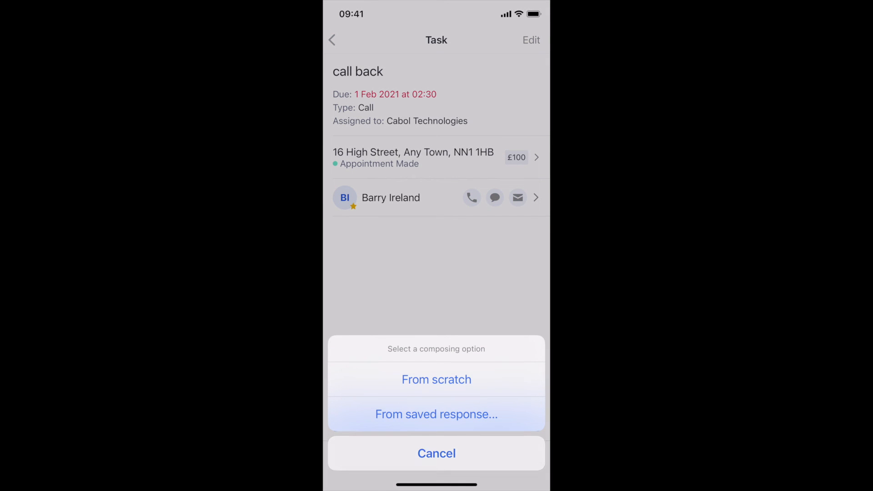
pyautogui.click(495, 198)
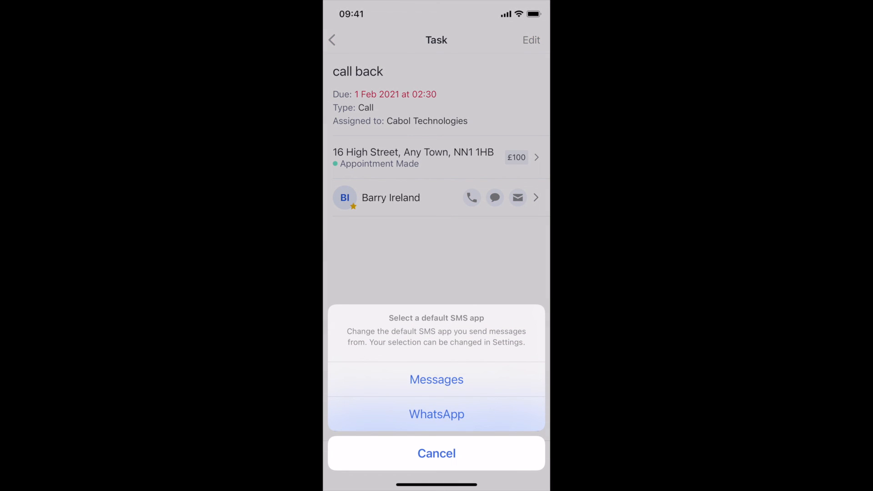
pyautogui.click(437, 453)
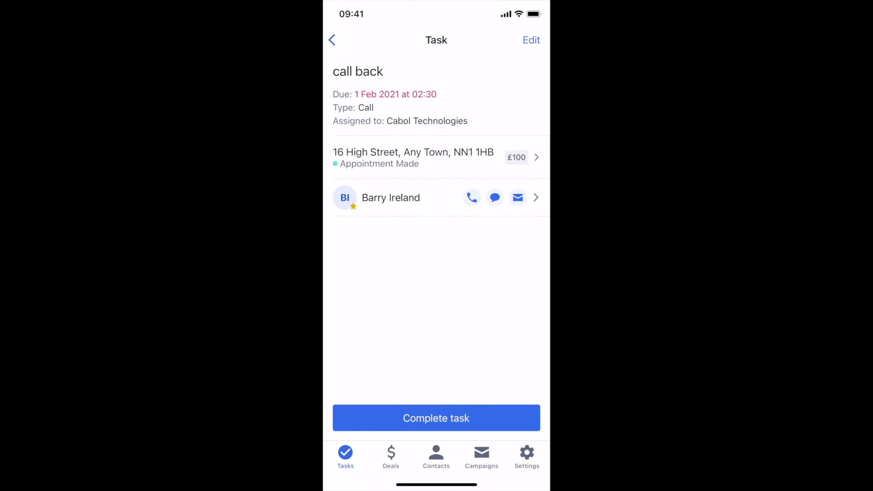
# Examine the details and activity history of the deal linked to the "call back" task, and return to the task
pyautogui.click(413, 158)
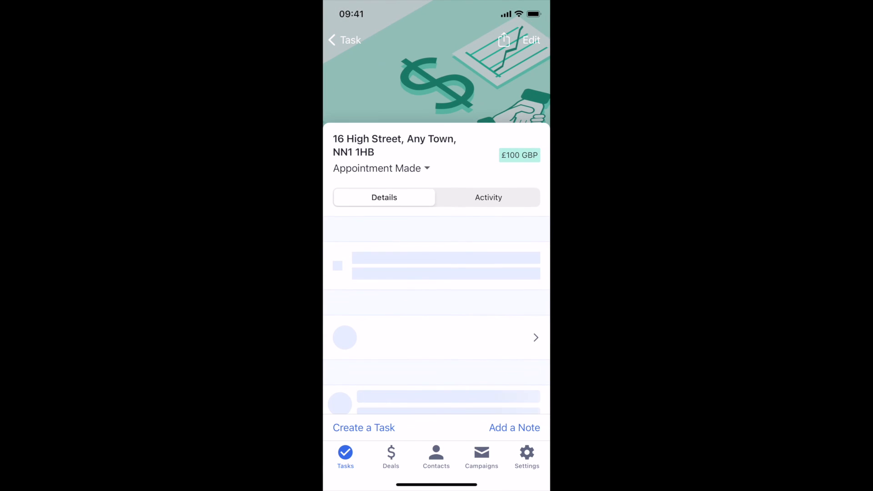
pyautogui.scroll(-10, 437, 282)
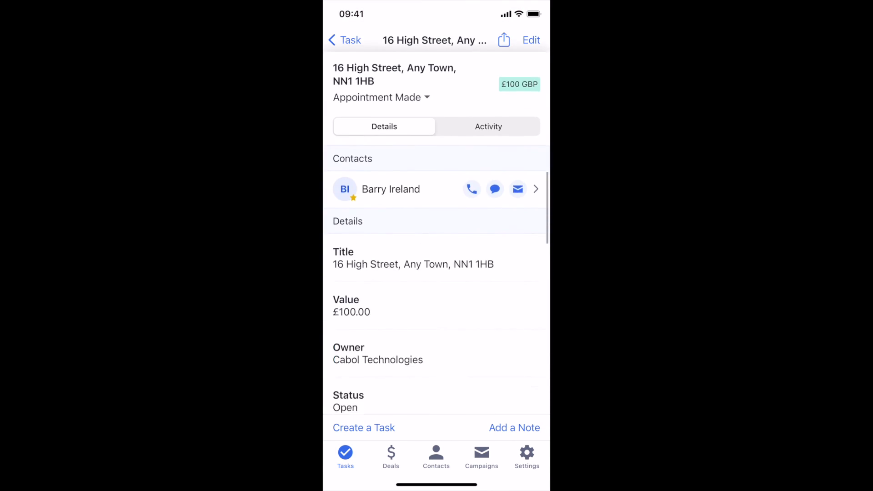
pyautogui.scroll(10, 437, 282)
pyautogui.click(489, 197)
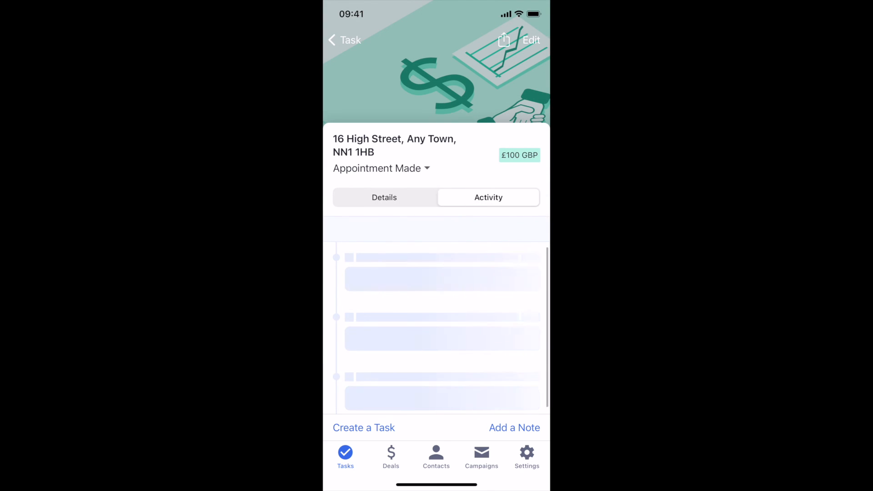
pyautogui.scroll(-5, 437, 282)
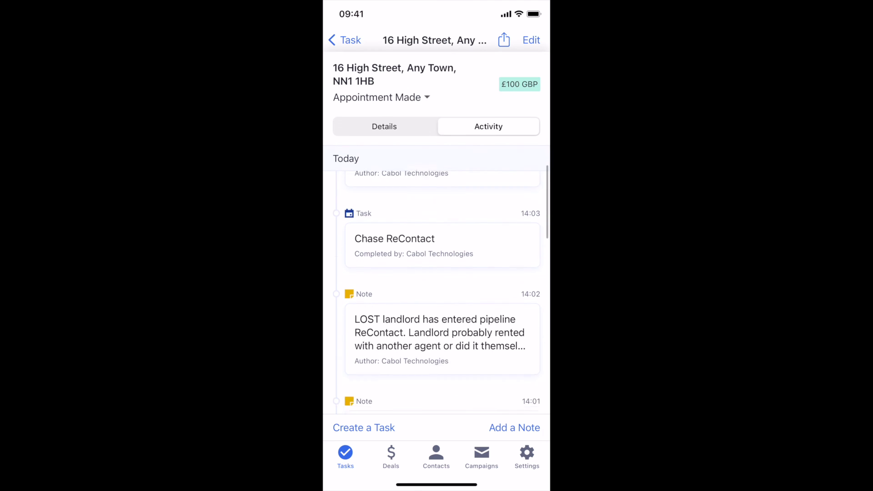
pyautogui.scroll(3, 437, 282)
pyautogui.scroll(3, 437, 282)
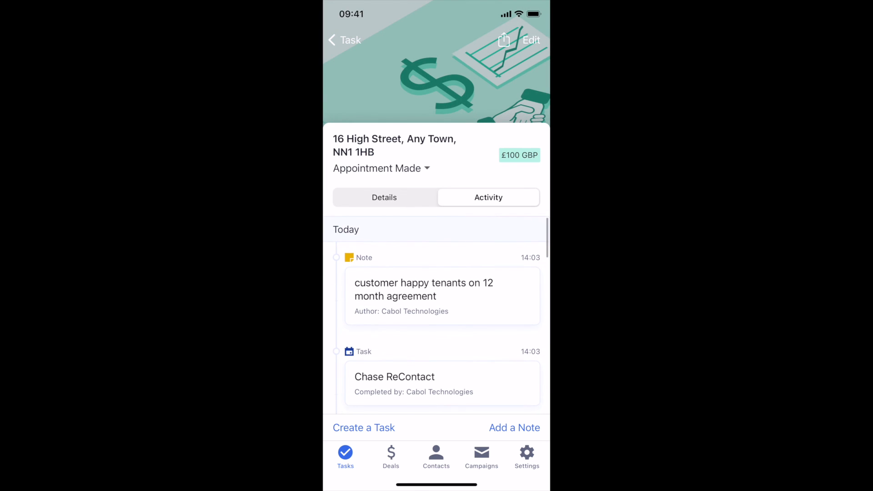
pyautogui.click(345, 40)
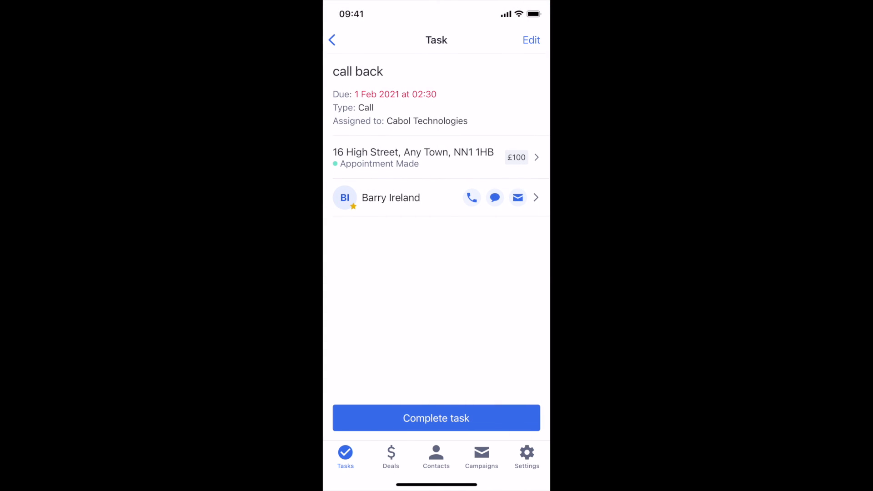
# Refine the open deals by owner, trying Cabol Technologies before resetting the owner to All, and apply the filter
pyautogui.click(391, 456)
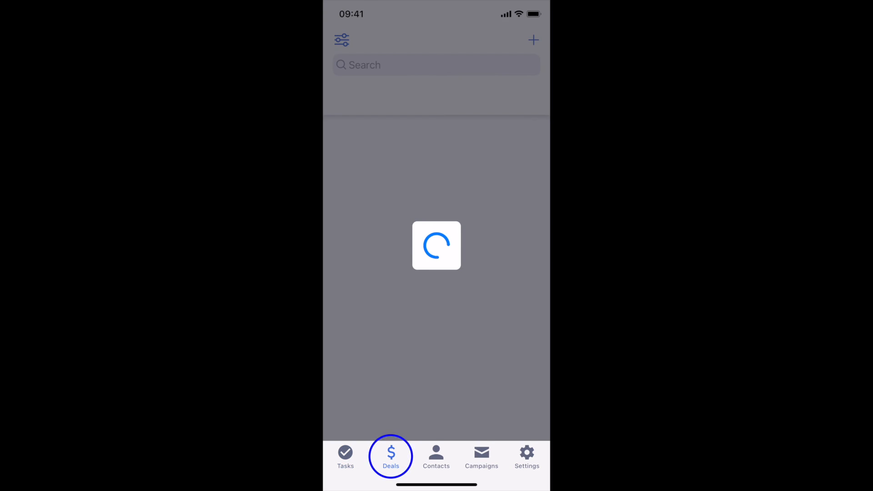
pyautogui.click(343, 39)
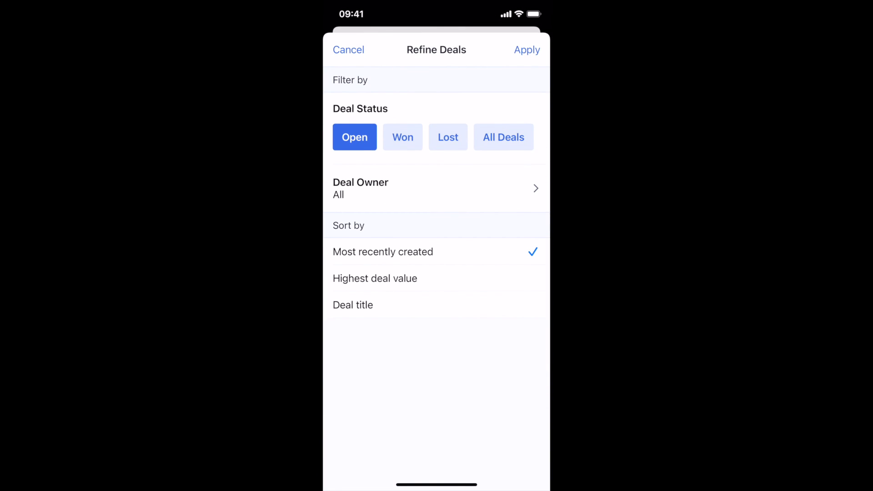
pyautogui.click(432, 189)
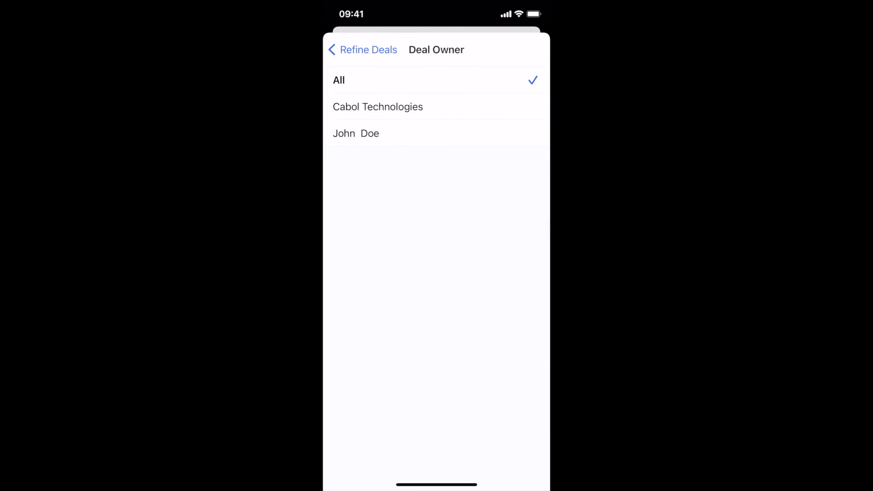
pyautogui.click(432, 107)
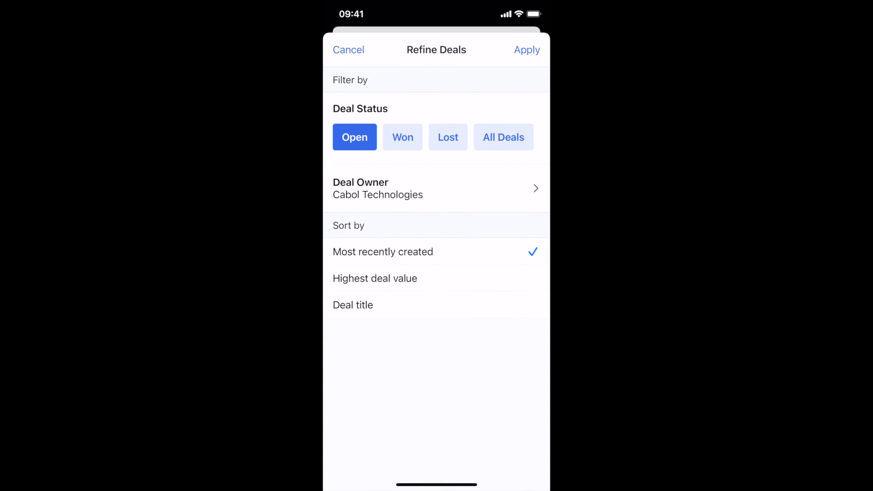
pyautogui.click(432, 188)
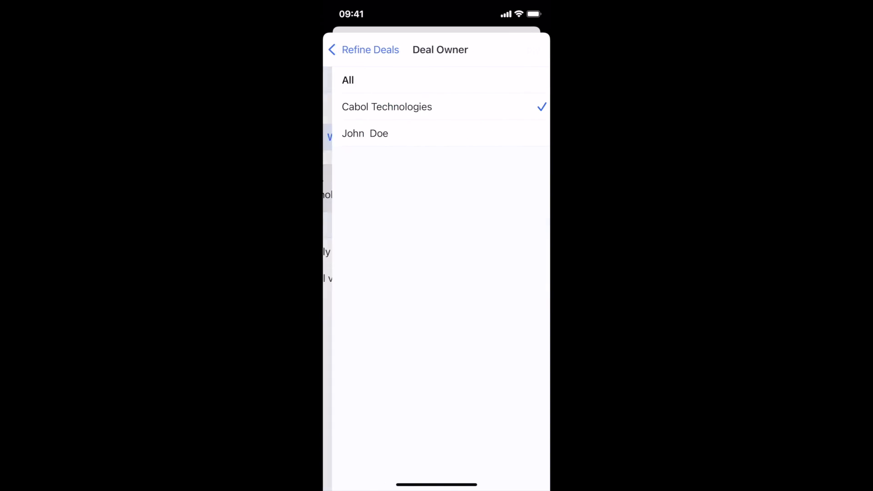
pyautogui.click(432, 80)
pyautogui.click(527, 49)
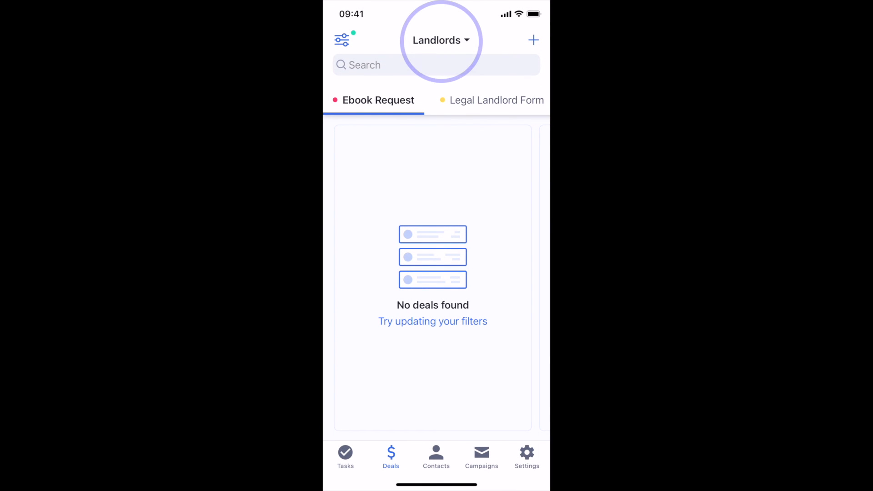
# Look through the available pipelines, keep Landlords selected, and view the deals in its Appointment Made stage
pyautogui.click(437, 40)
pyautogui.scroll(-4, 437, 437)
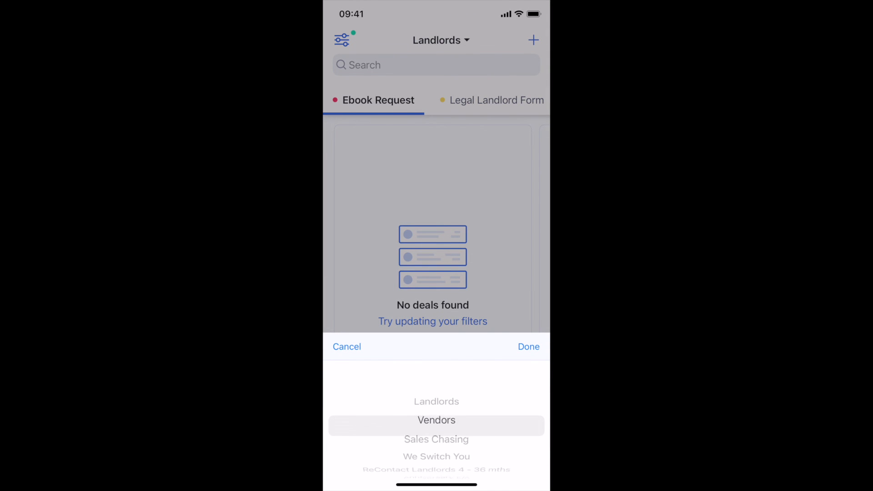
pyautogui.scroll(3, 437, 436)
pyautogui.scroll(1, 437, 431)
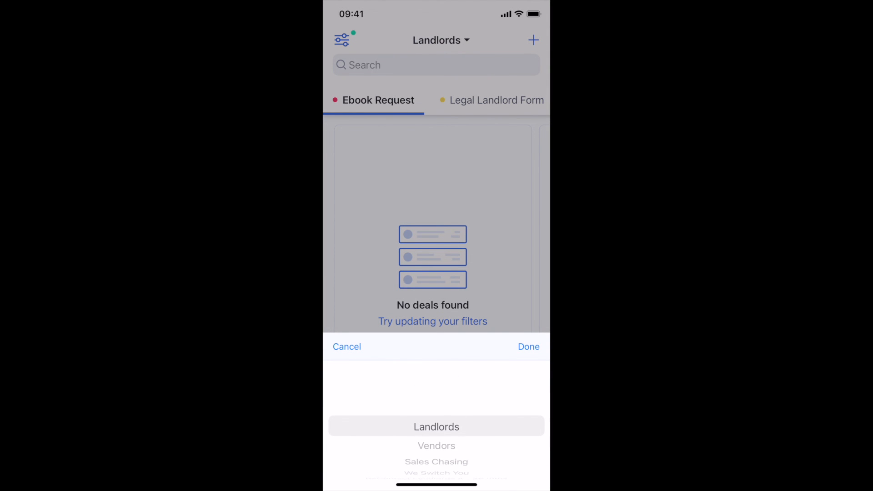
pyautogui.click(529, 346)
pyautogui.hscroll(6, 436, 100)
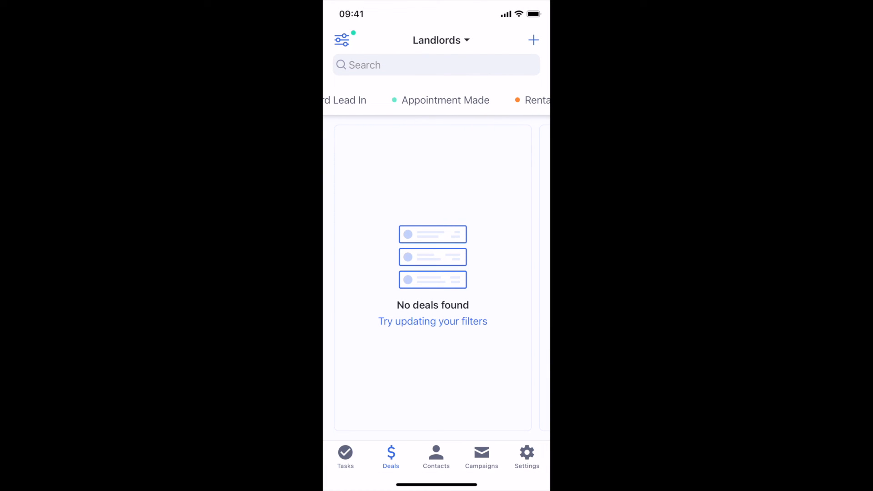
pyautogui.click(445, 100)
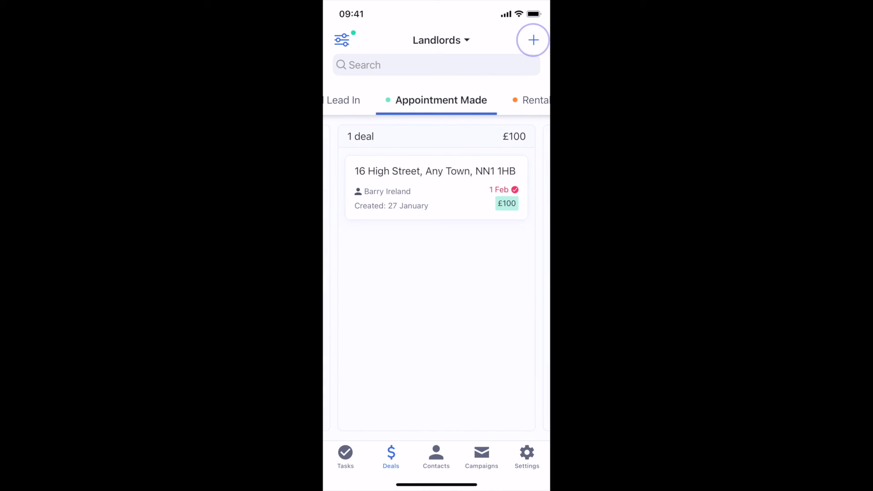
# Look through the fields of the new deal form for the Appointment Made stage and close it without creating a deal
pyautogui.click(533, 40)
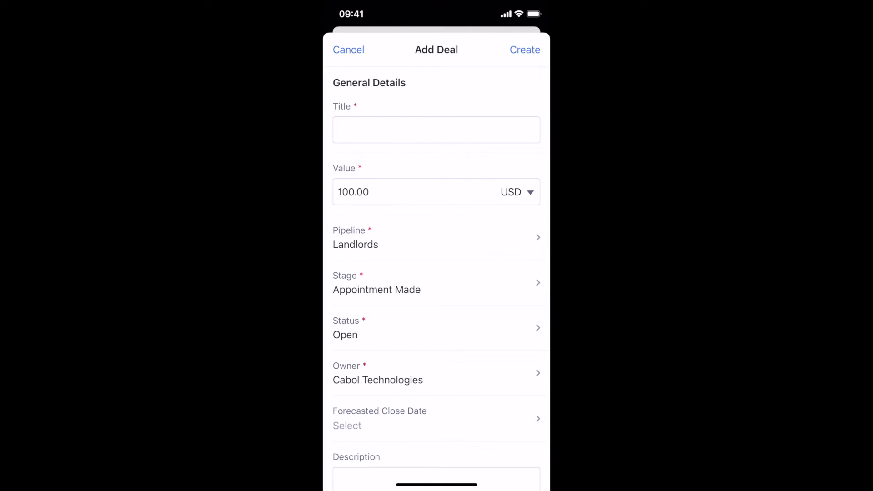
pyautogui.click(436, 130)
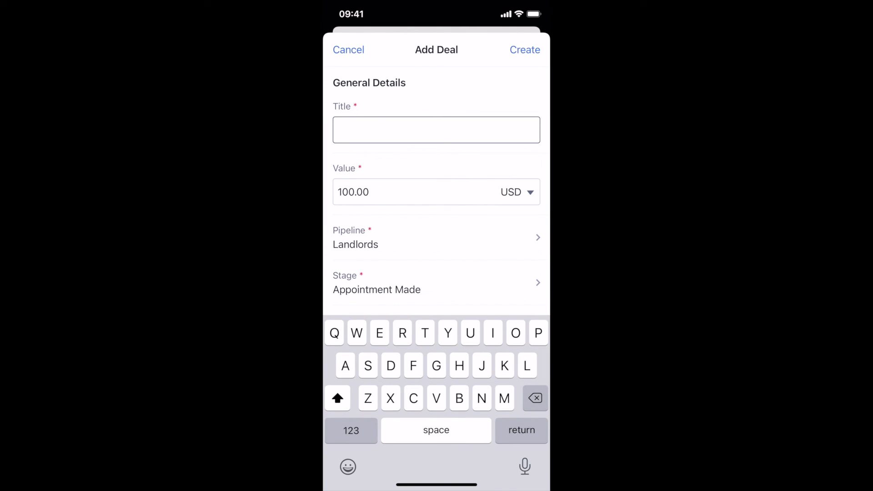
pyautogui.scroll(-5, 437, 273)
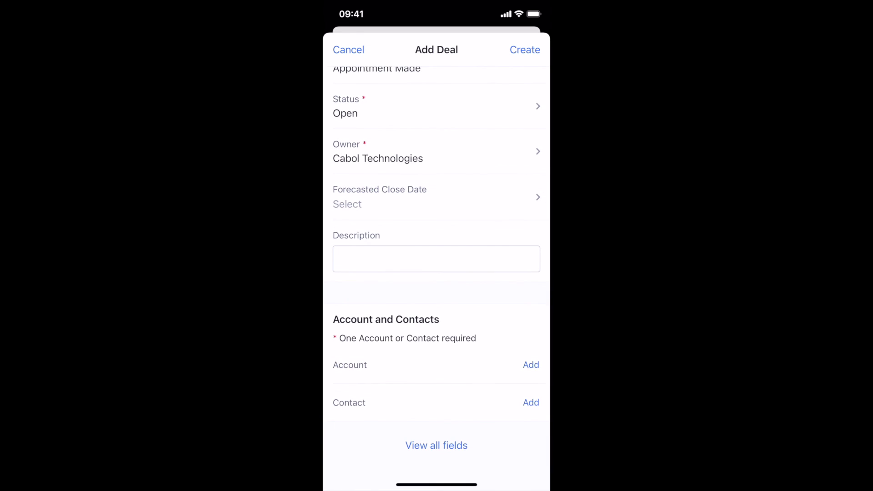
pyautogui.scroll(5, 436, 273)
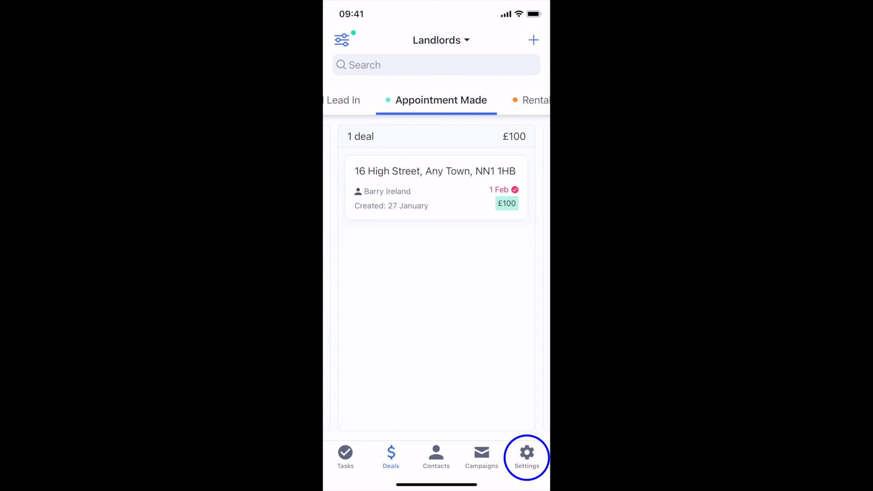
# Review the app's push notification setting and the choices for the default mail app, leaving both as they are
pyautogui.click(527, 457)
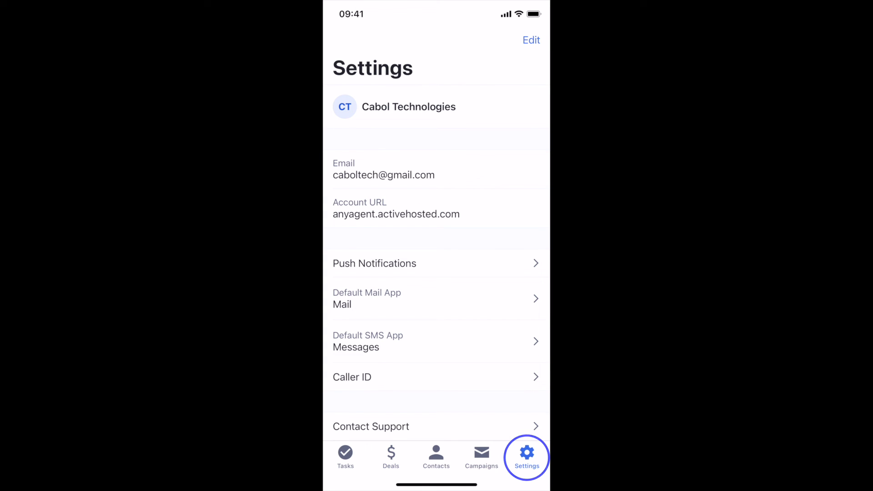
pyautogui.scroll(-3, 437, 273)
pyautogui.click(374, 175)
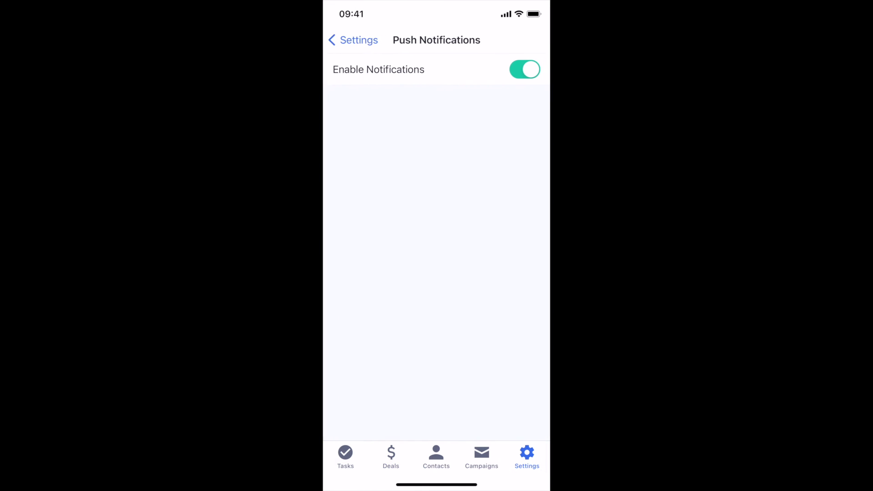
pyautogui.click(354, 40)
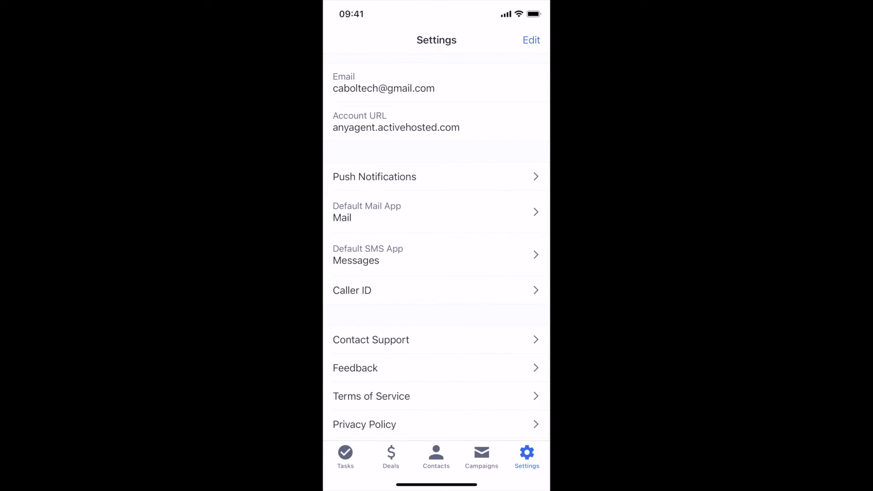
pyautogui.click(367, 212)
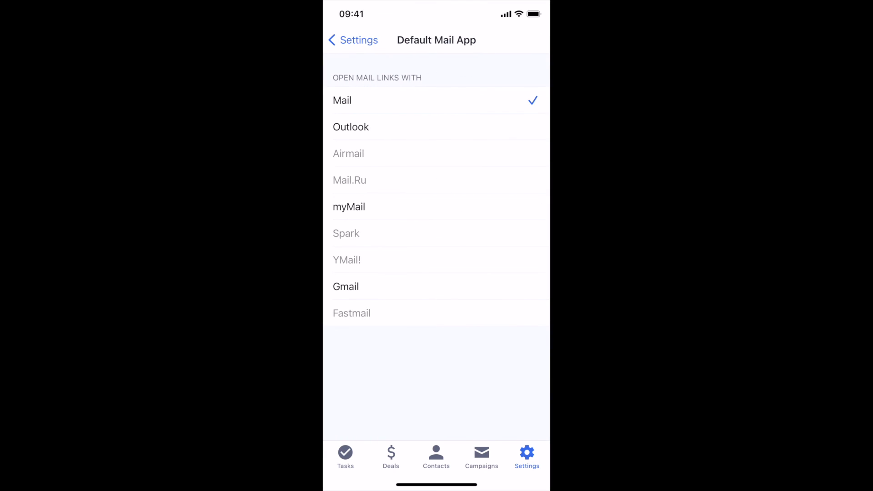
pyautogui.click(353, 40)
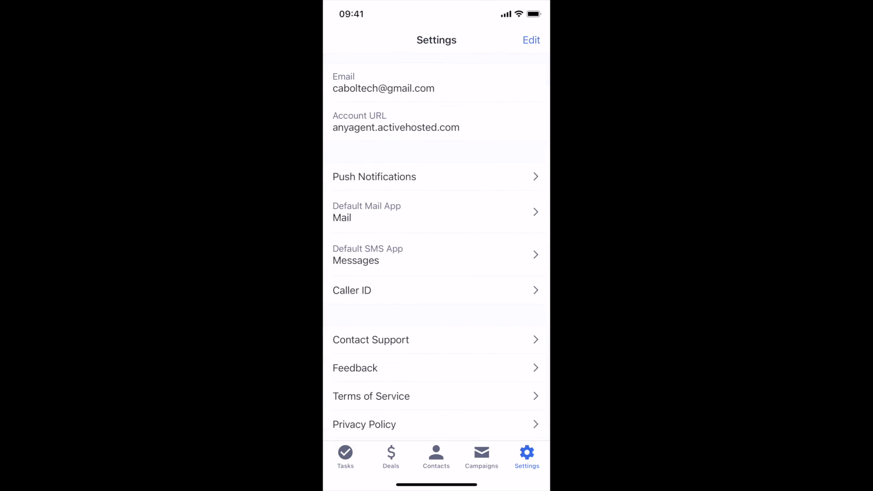
# Review the choices for the default SMS app without changing it, and open the Caller ID setup instructions
pyautogui.click(367, 254)
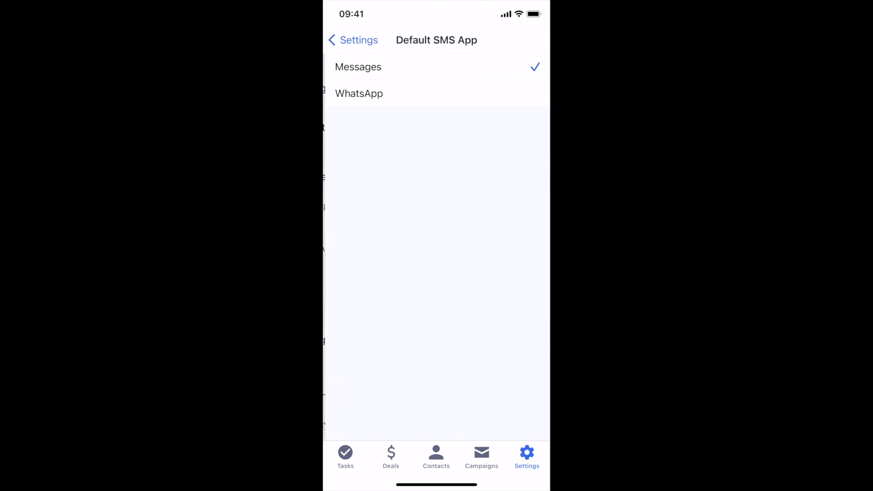
pyautogui.click(353, 40)
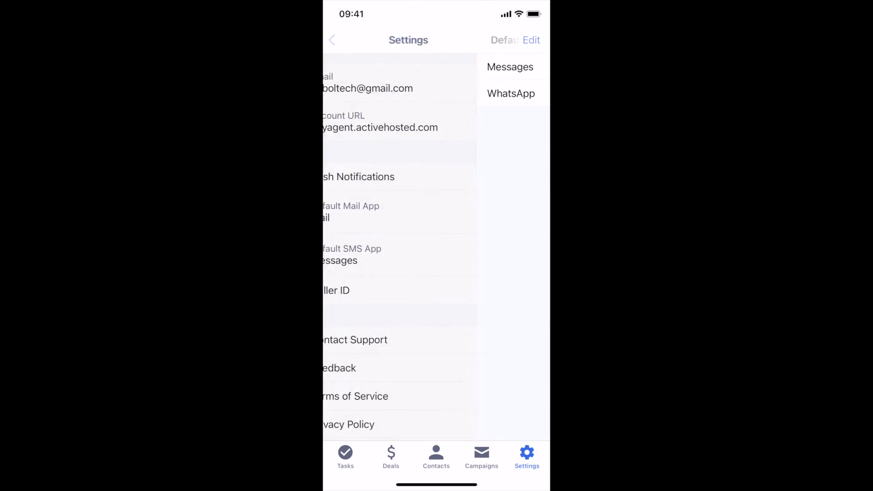
pyautogui.click(352, 290)
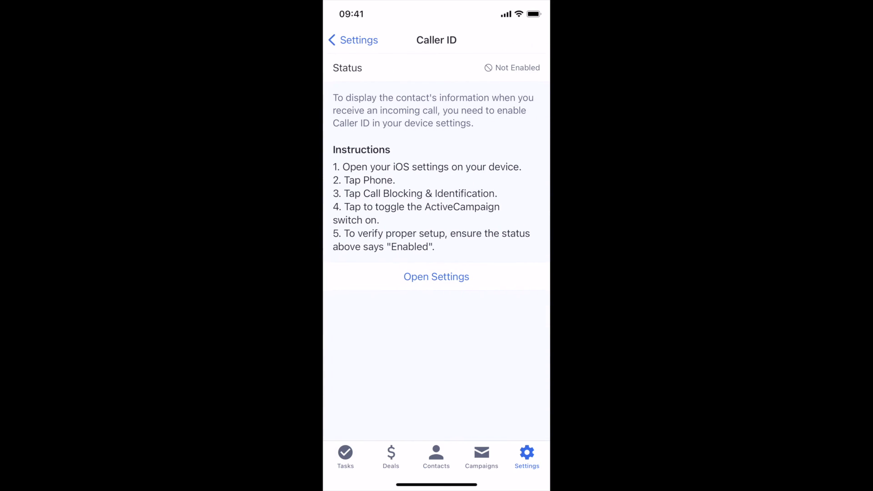